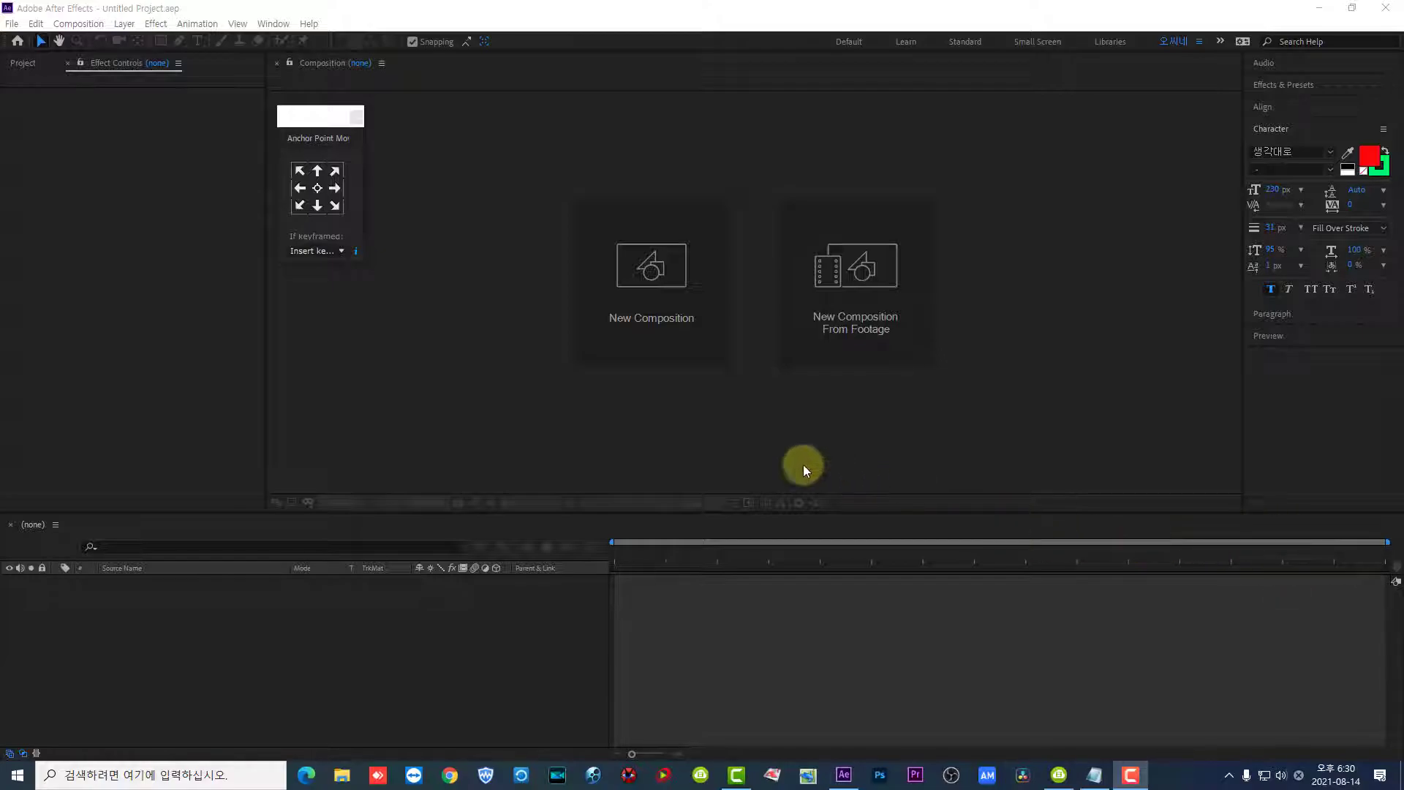
- Start a new 1920 × 1080 composition and set its frame rate to 29.97 fps
click(659, 270)
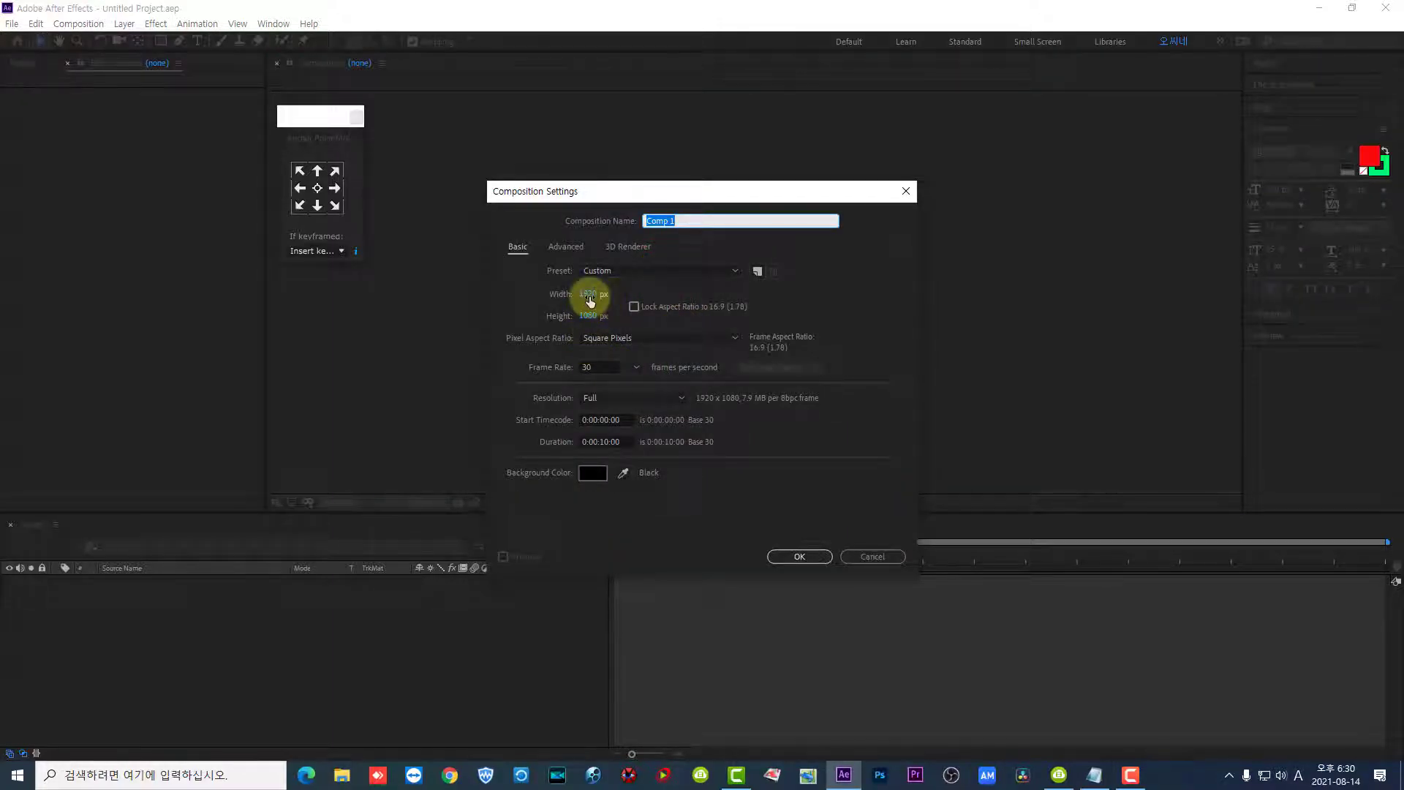
click(634, 368)
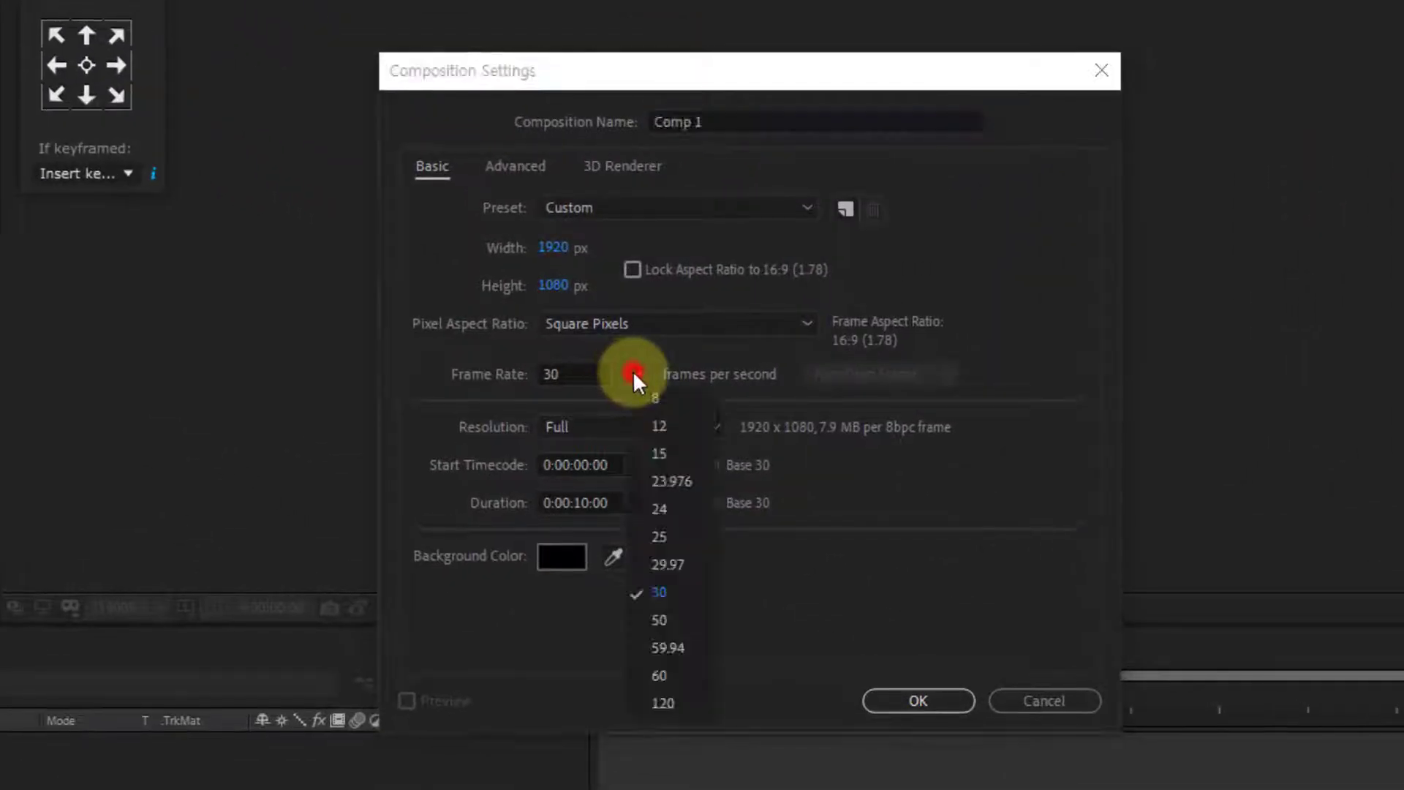
click(668, 568)
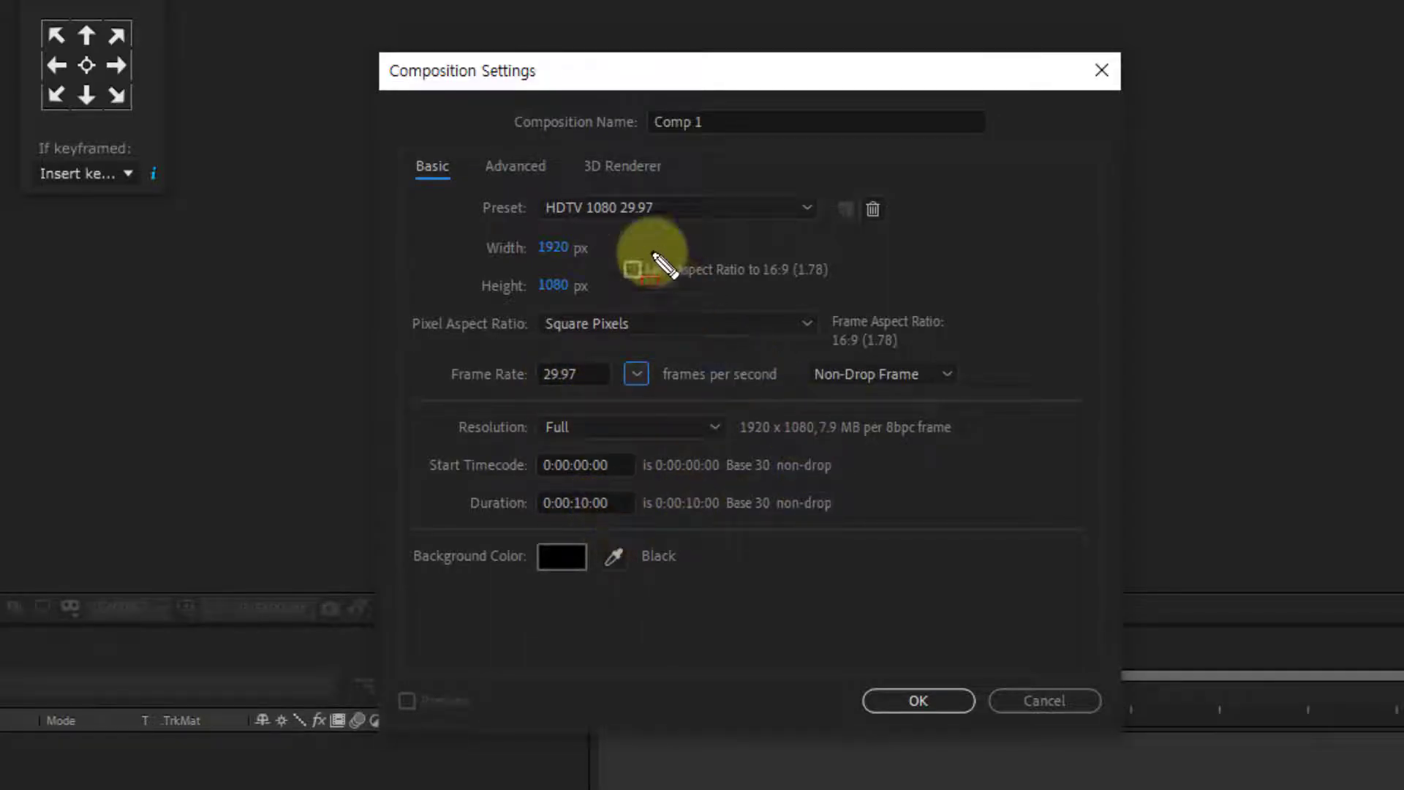
- Review the Classic 3D and Ray-traced 3D renderers, choose CINEMA 4D as the renderer, and create the composition
click(581, 157)
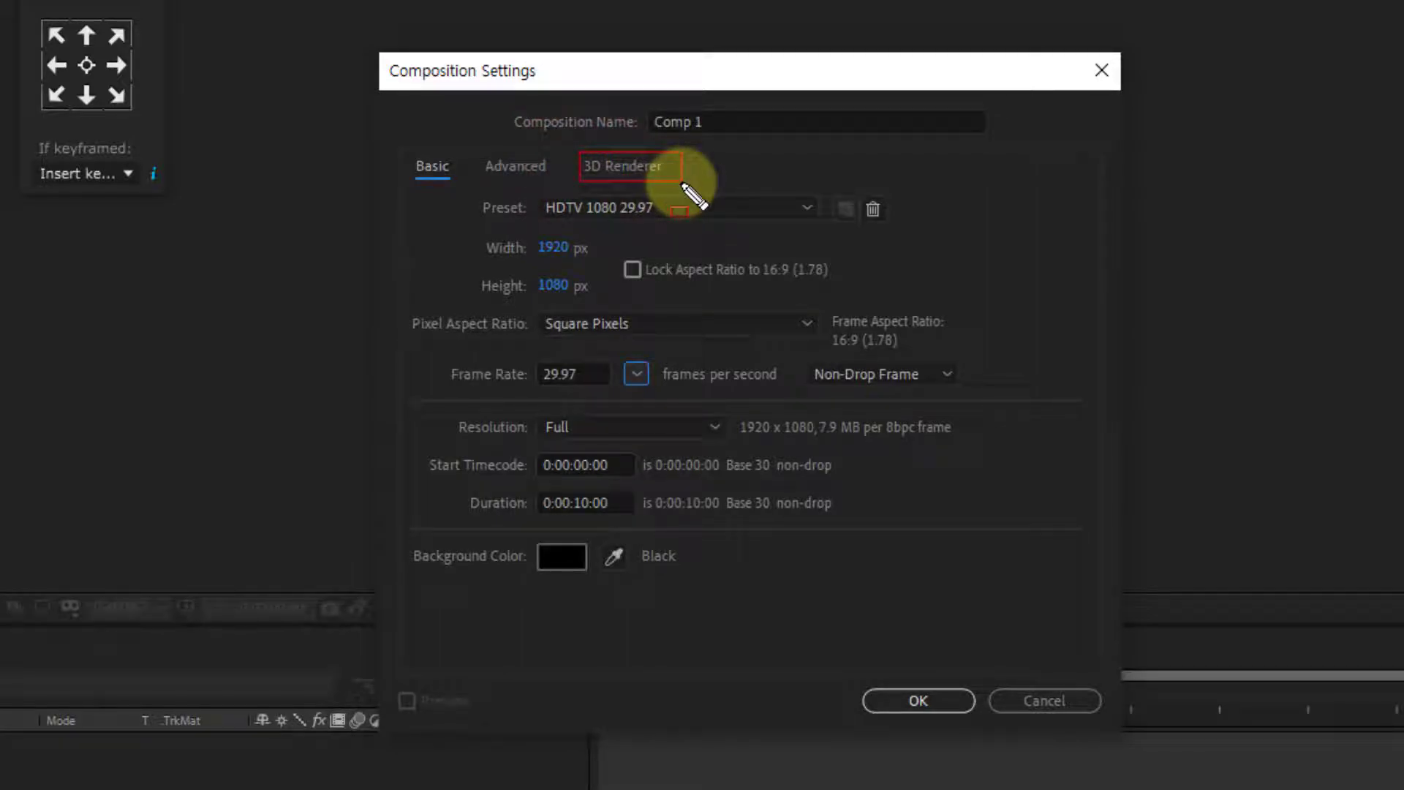
click(646, 164)
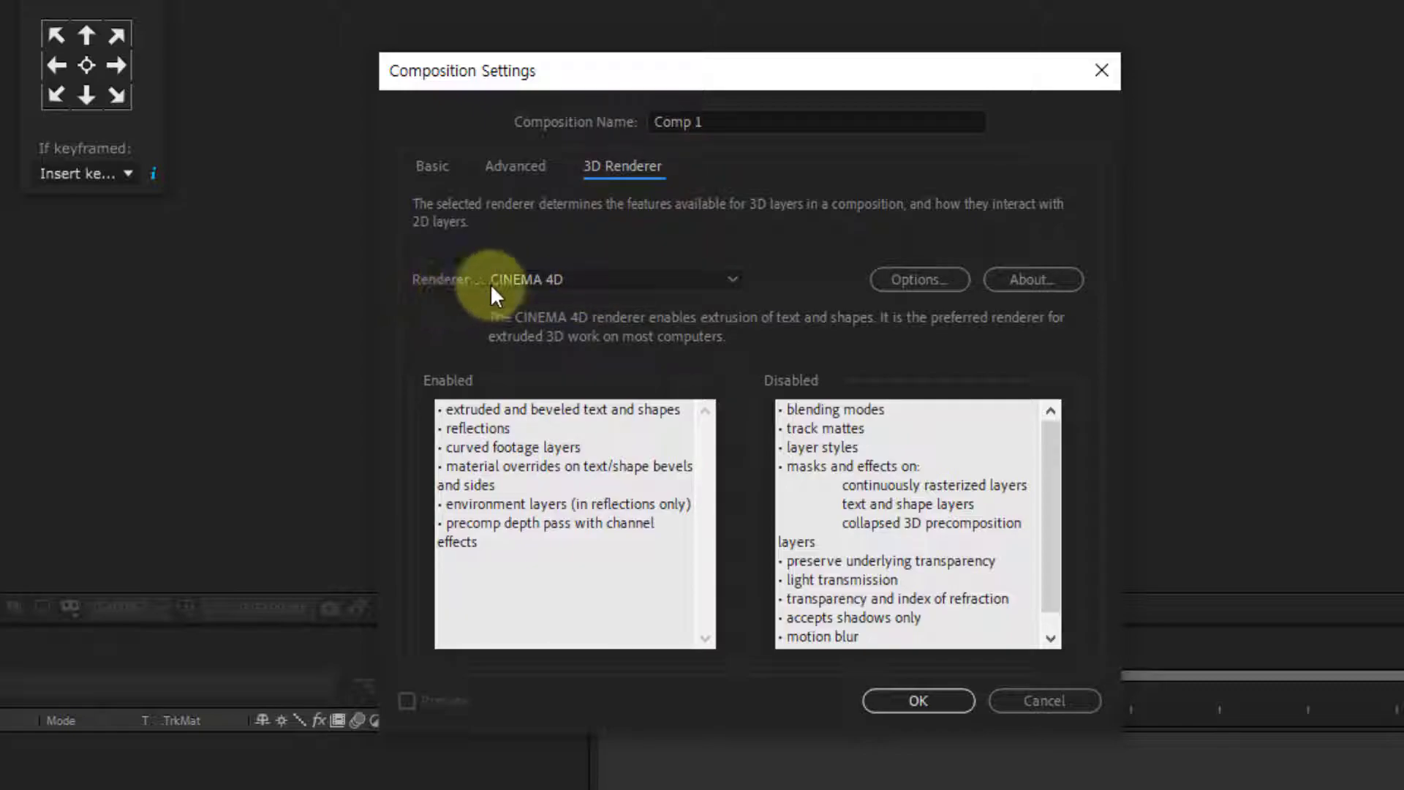
click(569, 280)
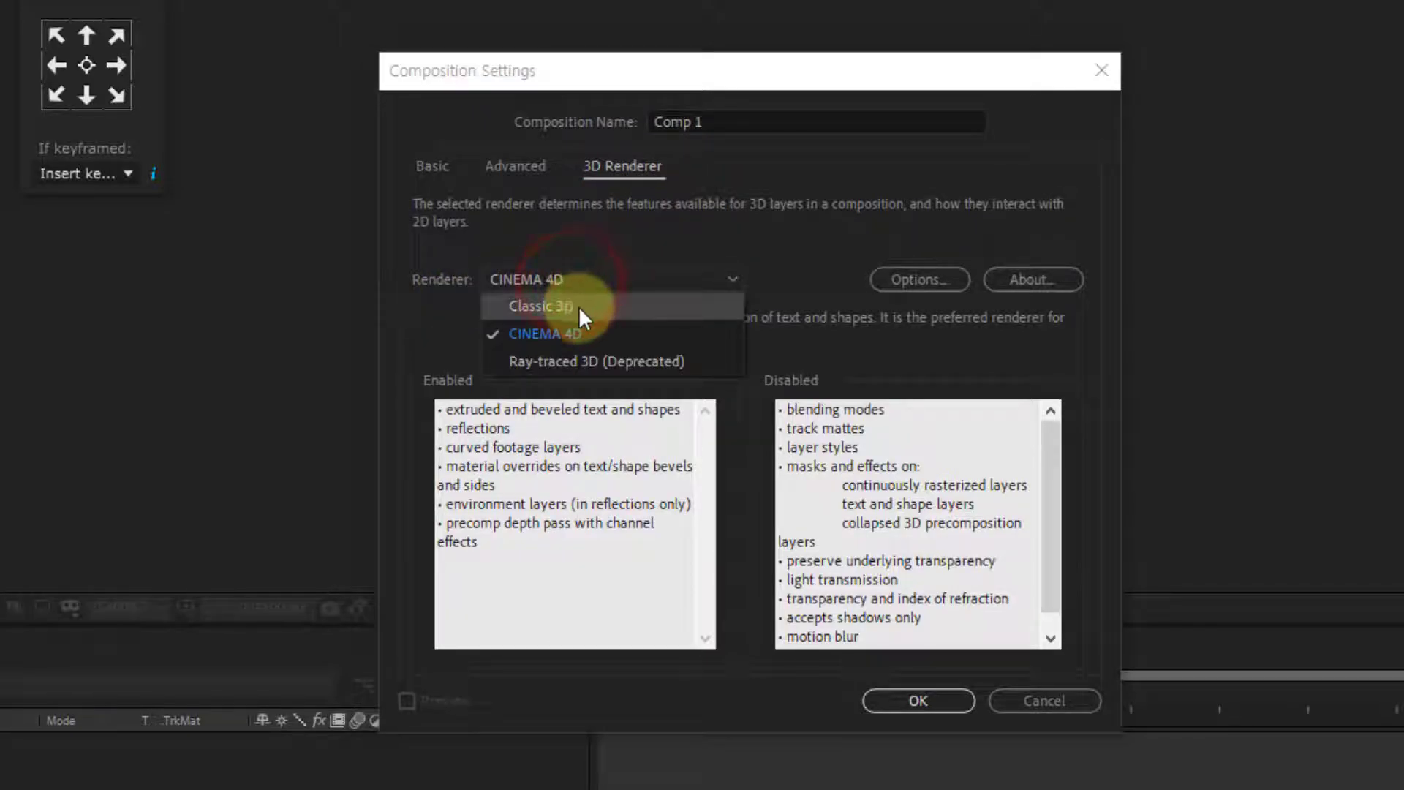
click(578, 305)
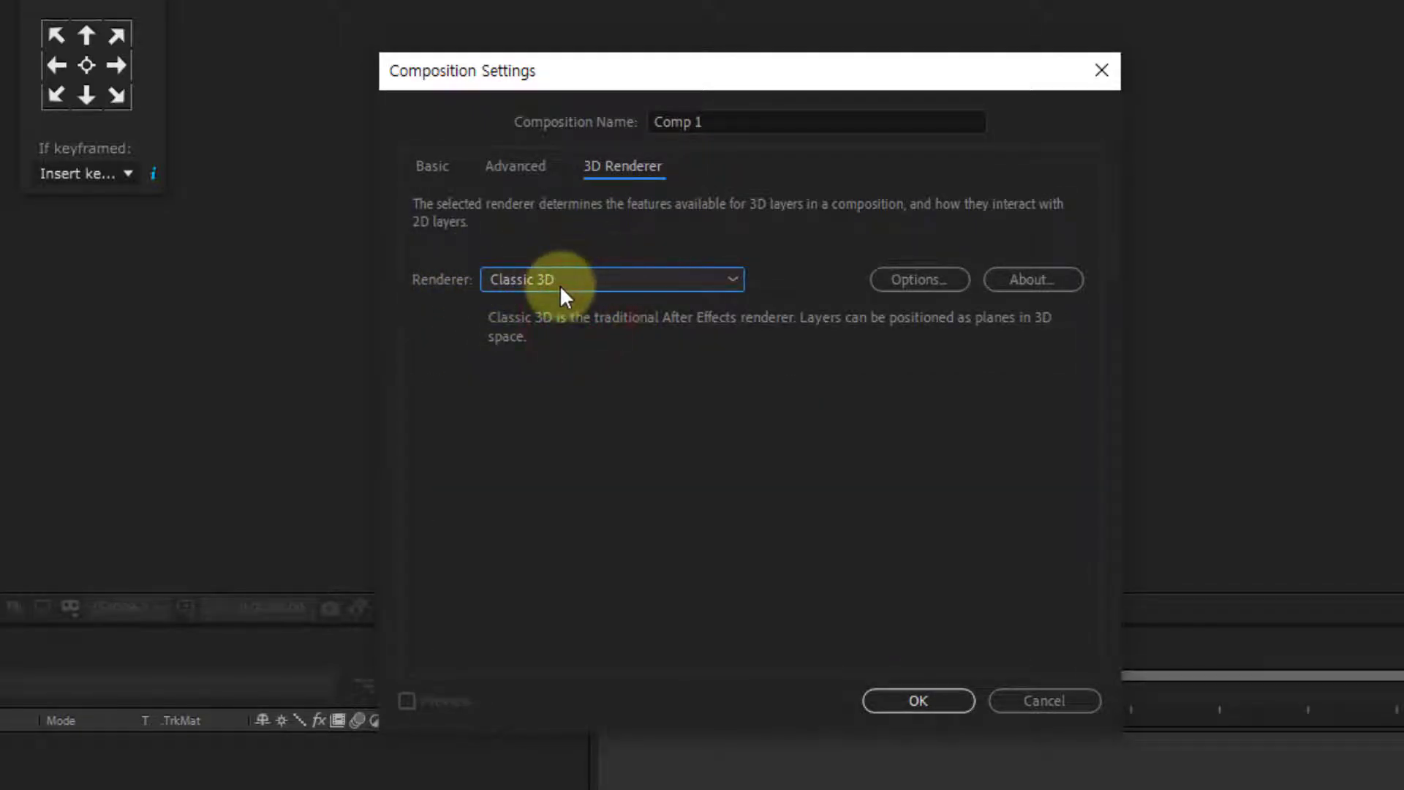
click(560, 284)
click(586, 330)
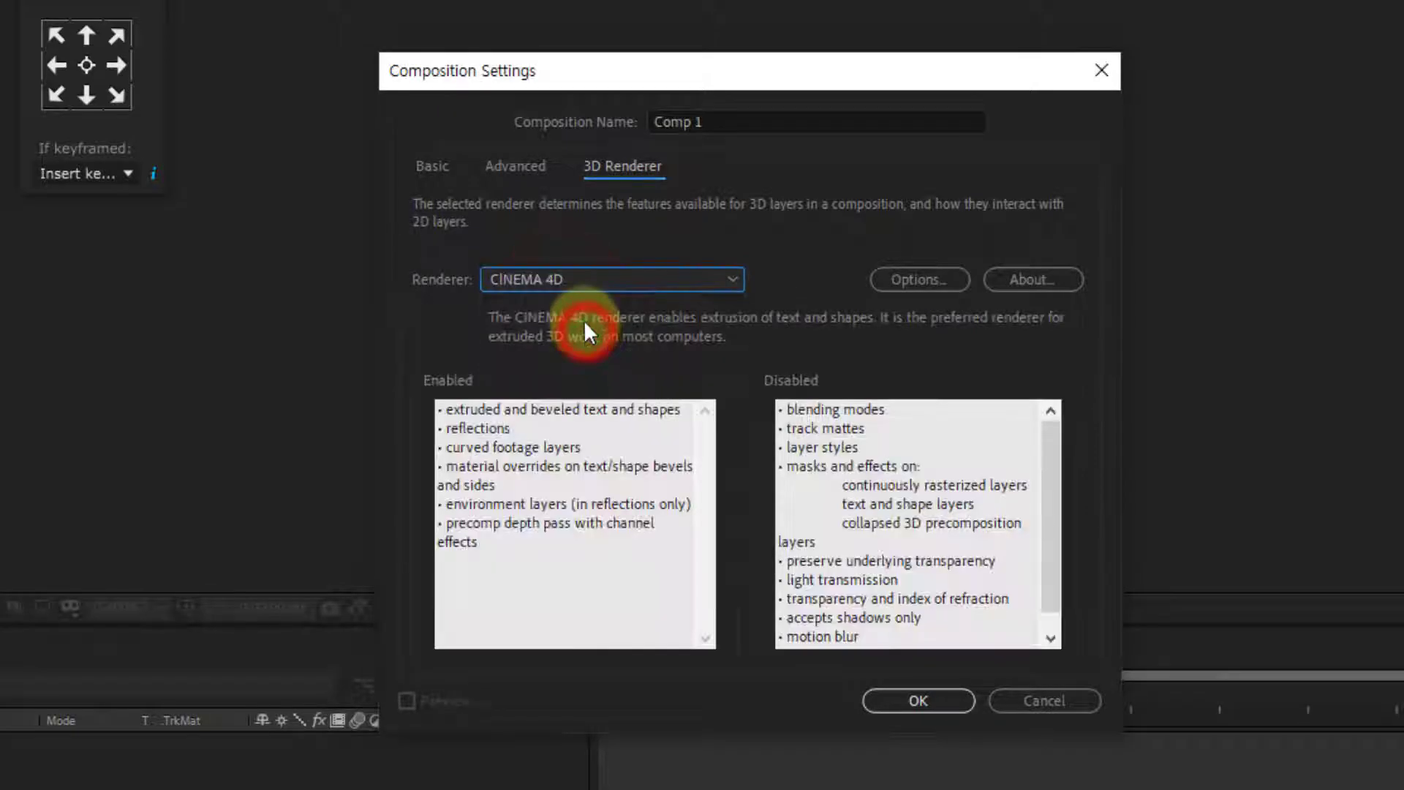
click(594, 278)
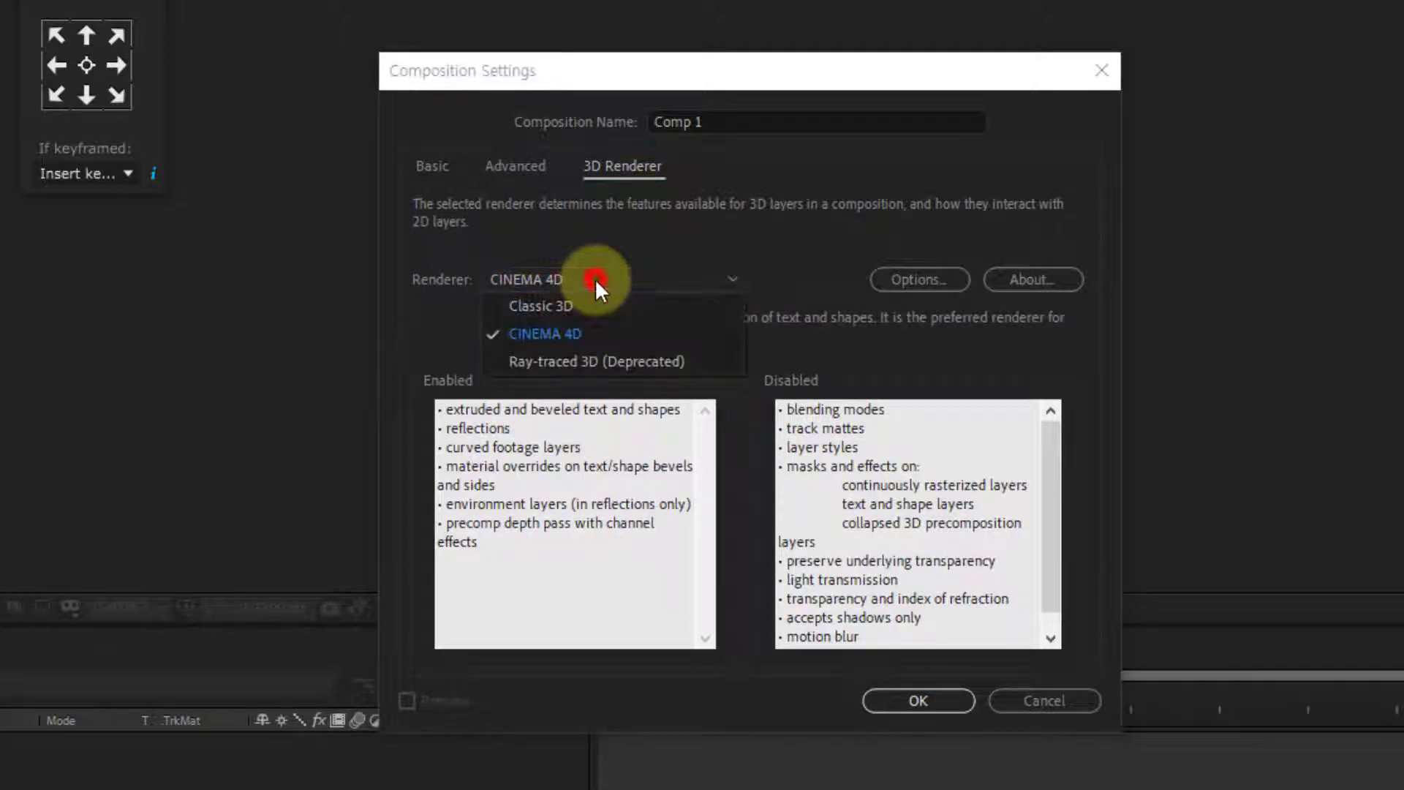
click(585, 361)
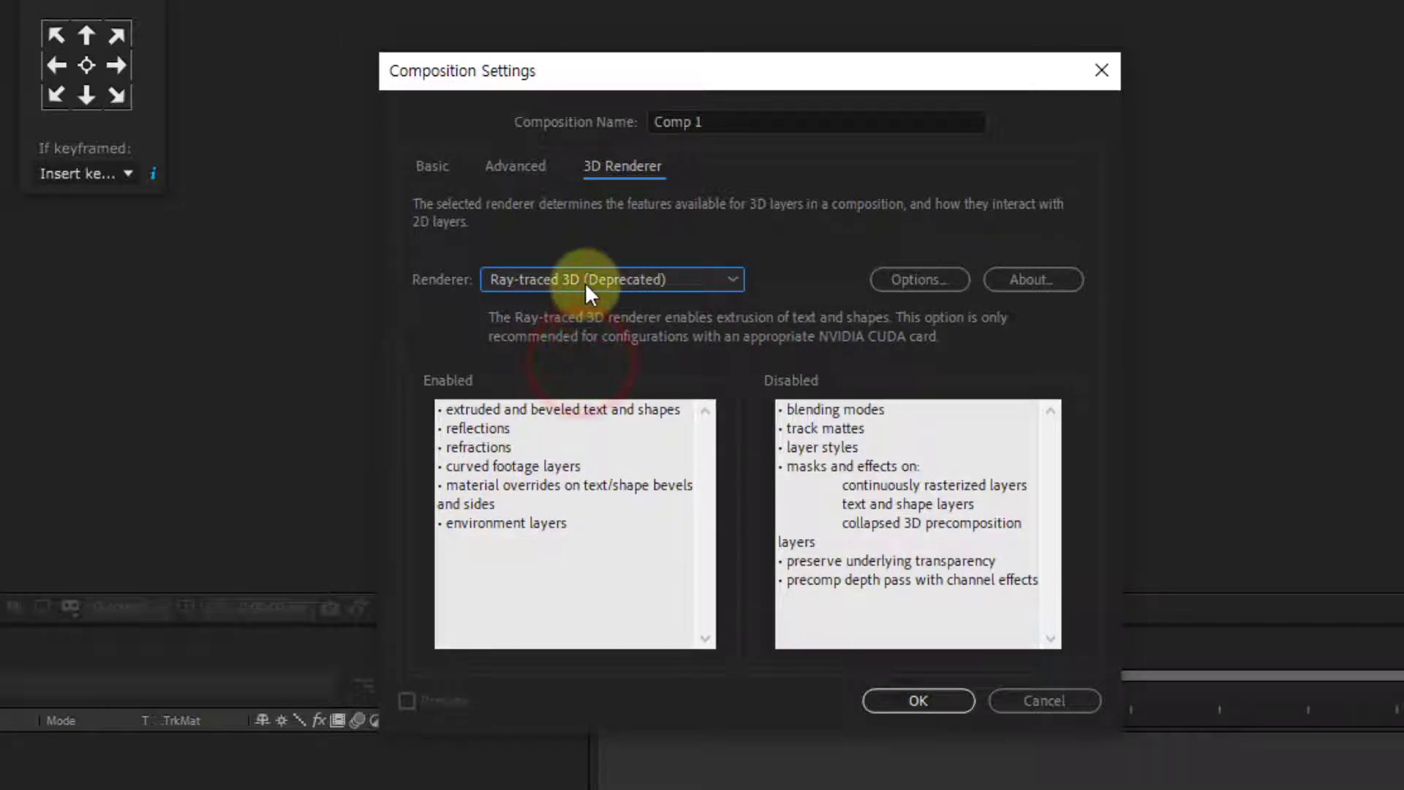
click(585, 281)
click(566, 332)
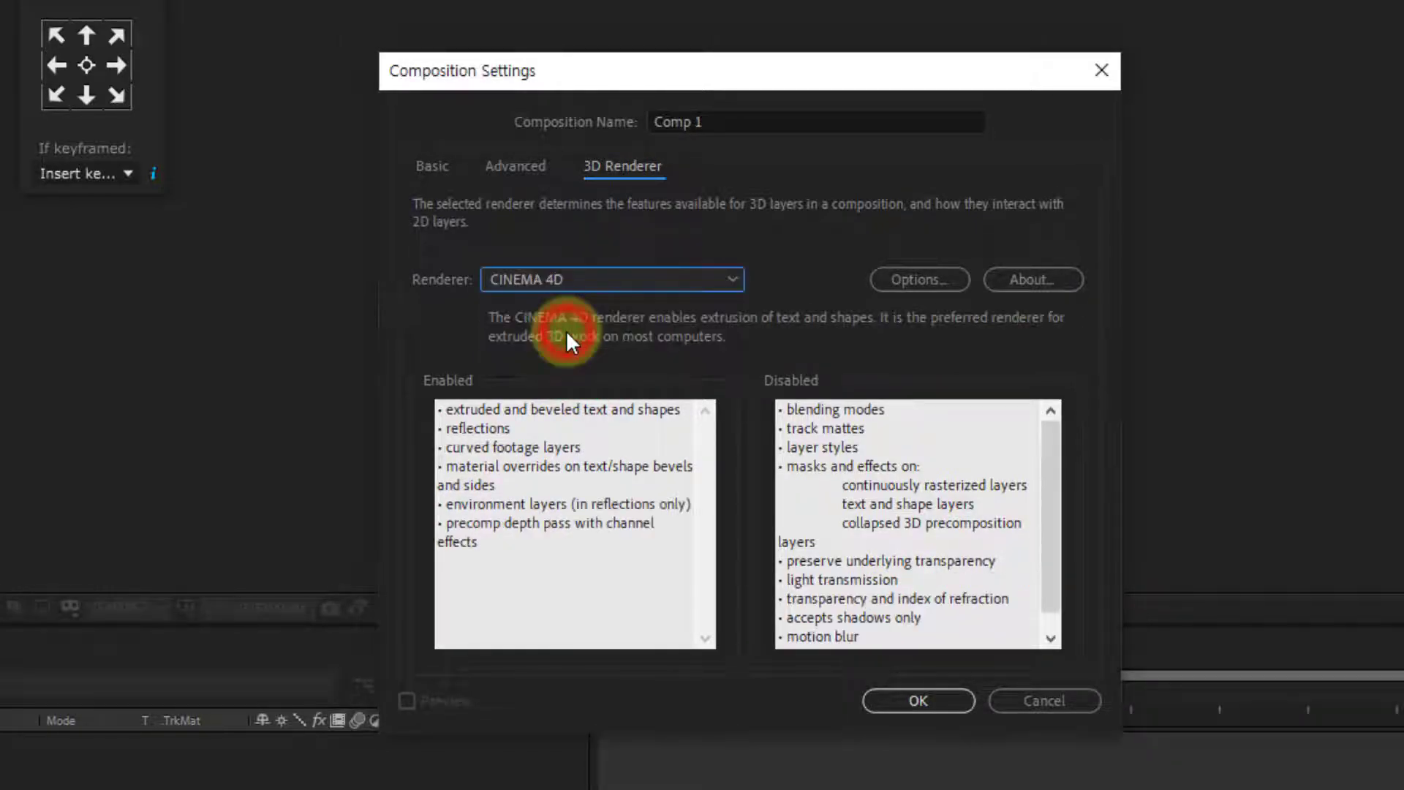
click(913, 693)
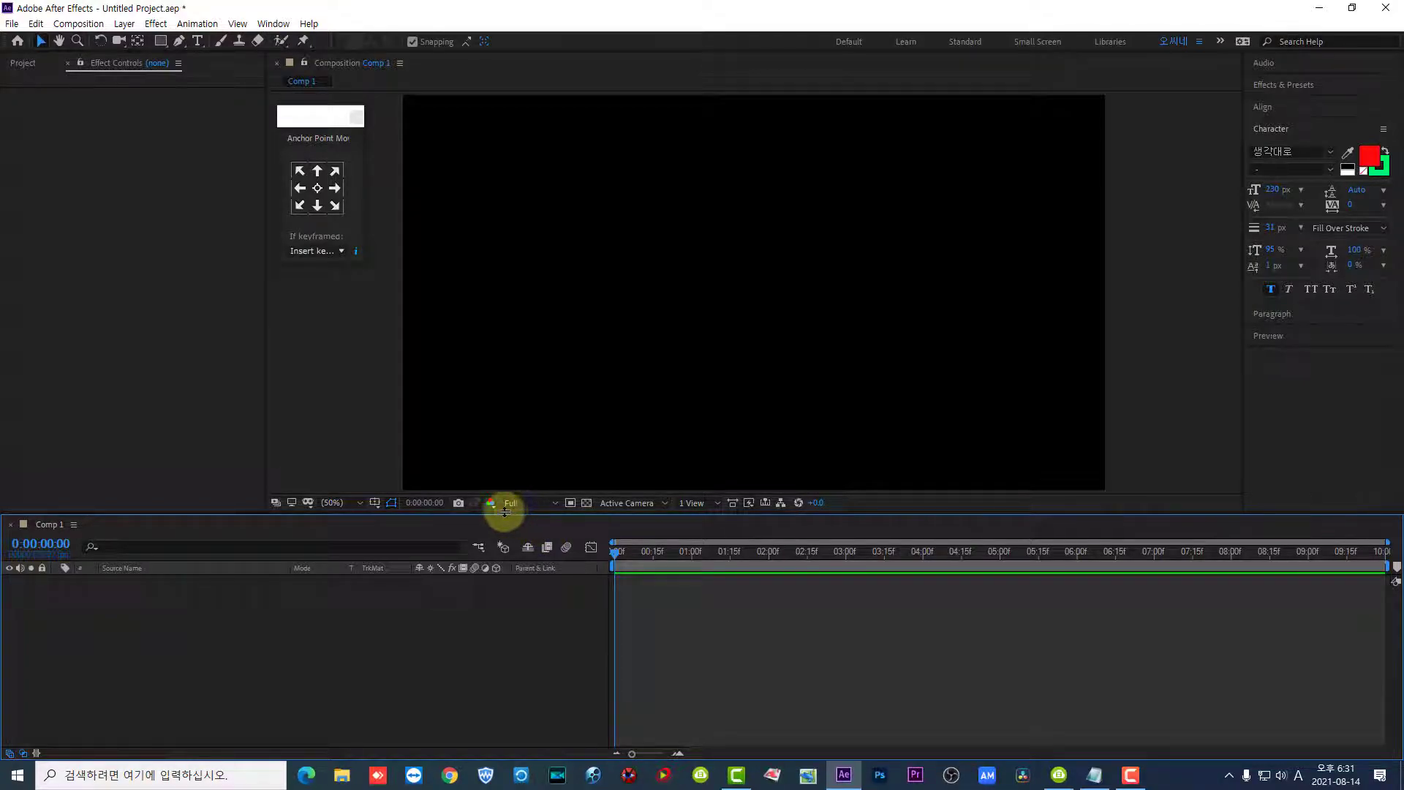
- Overlay the proportional grid on the composition and activate the Ellipse tool
click(375, 501)
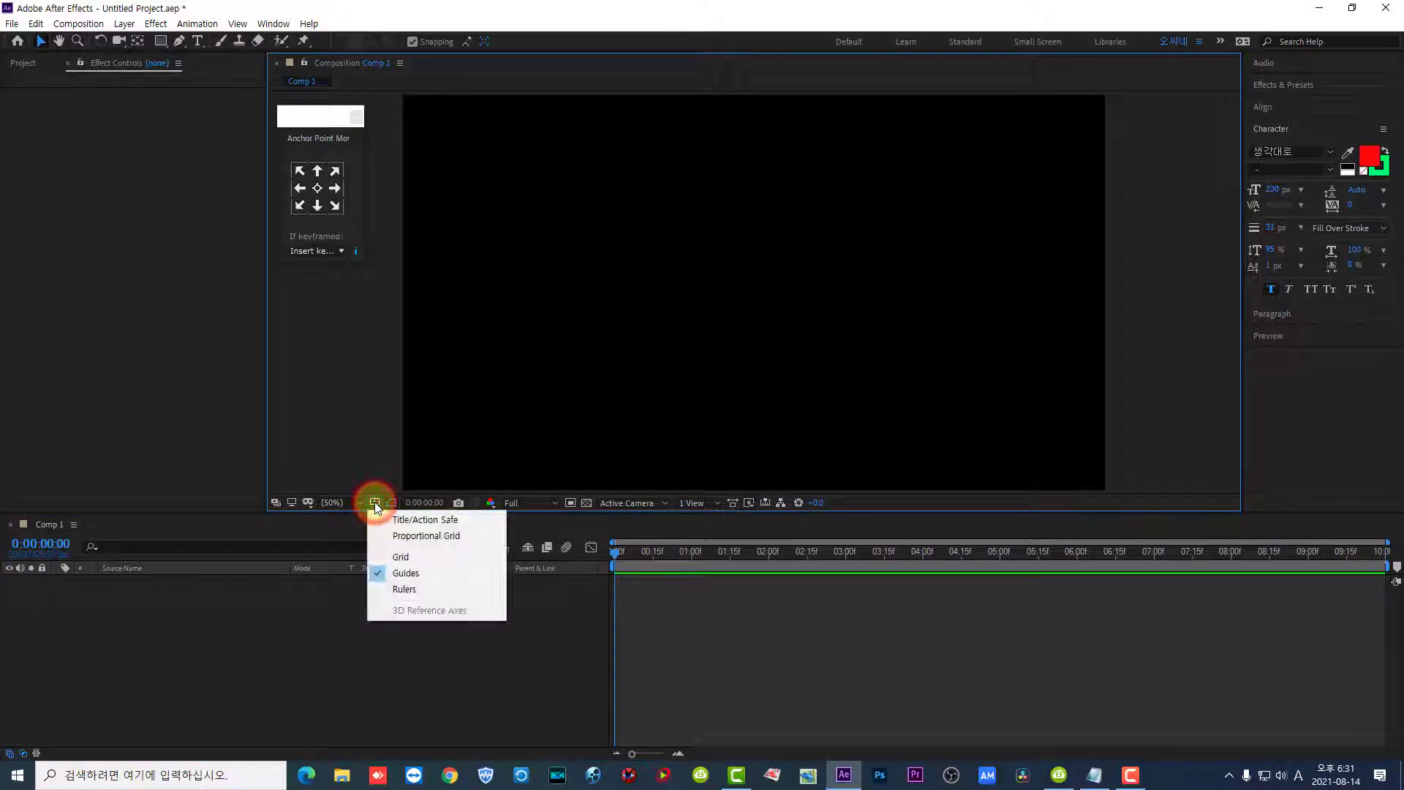
click(396, 538)
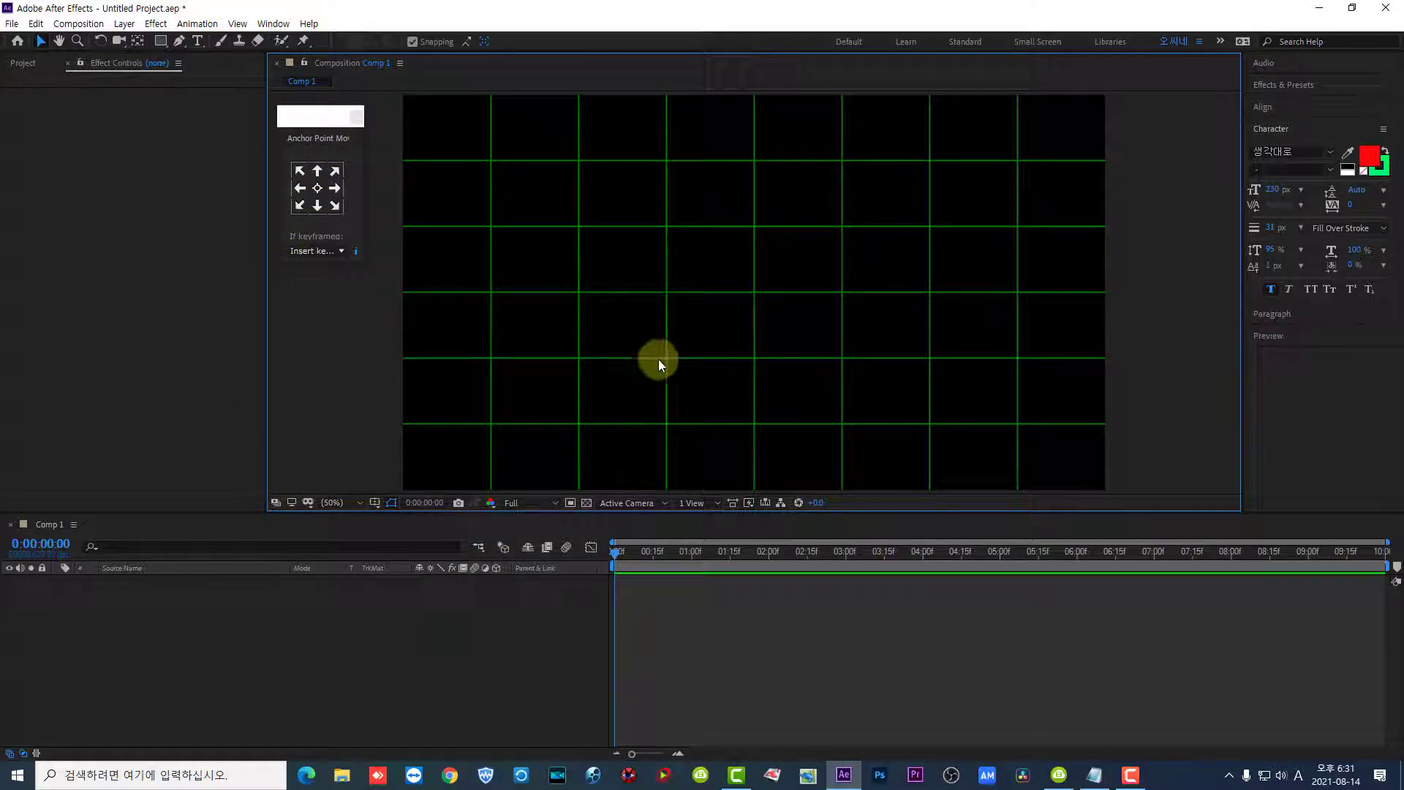
click(161, 41)
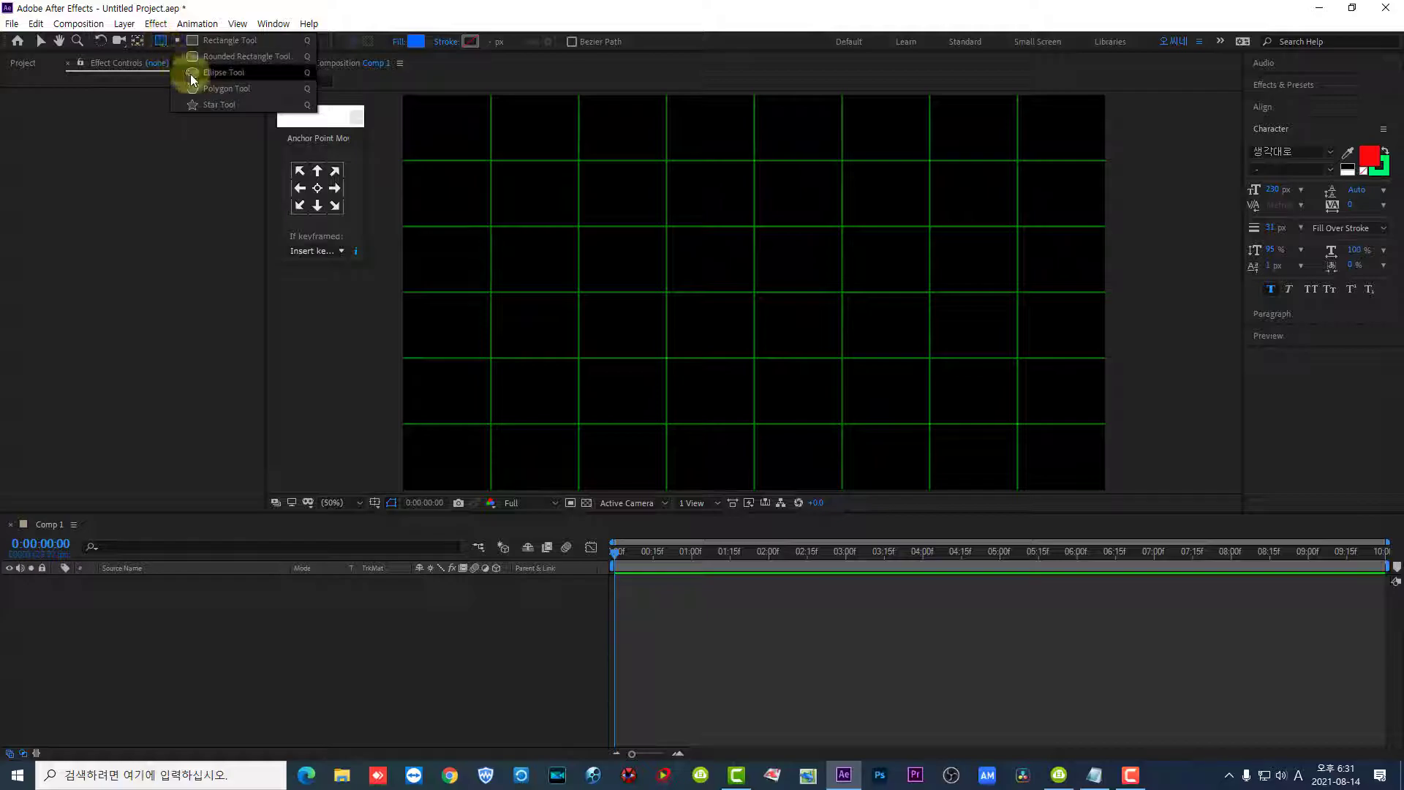
click(215, 73)
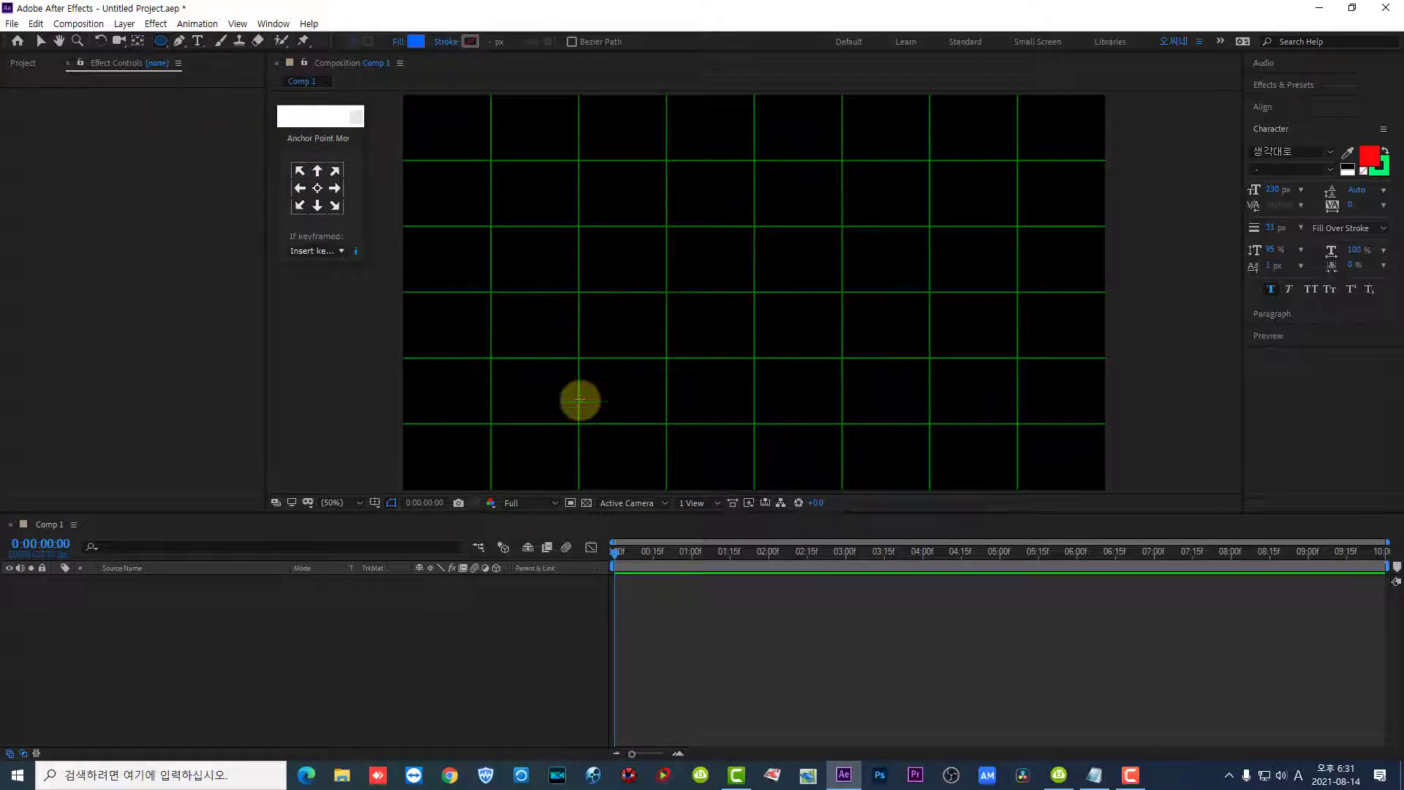
click(353, 502)
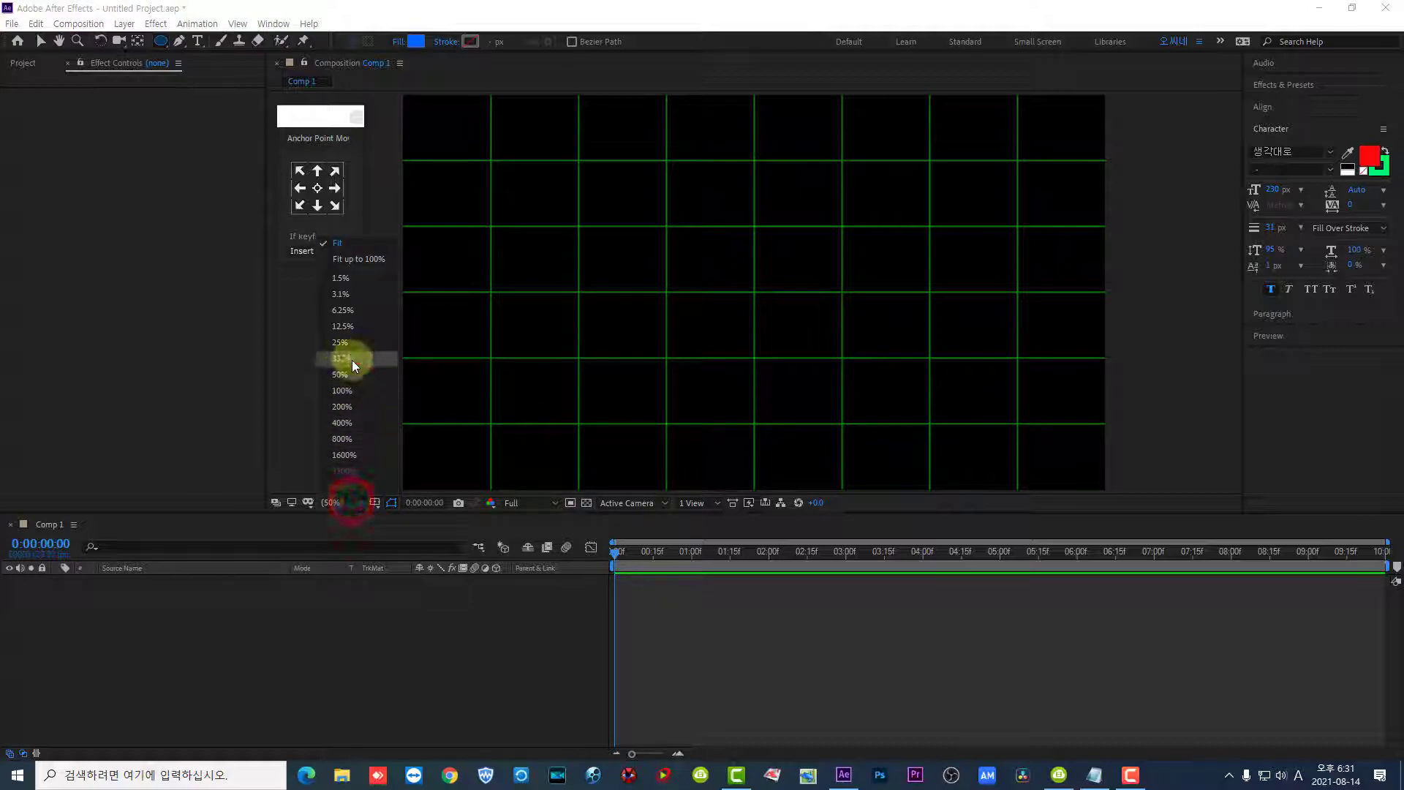
click(347, 392)
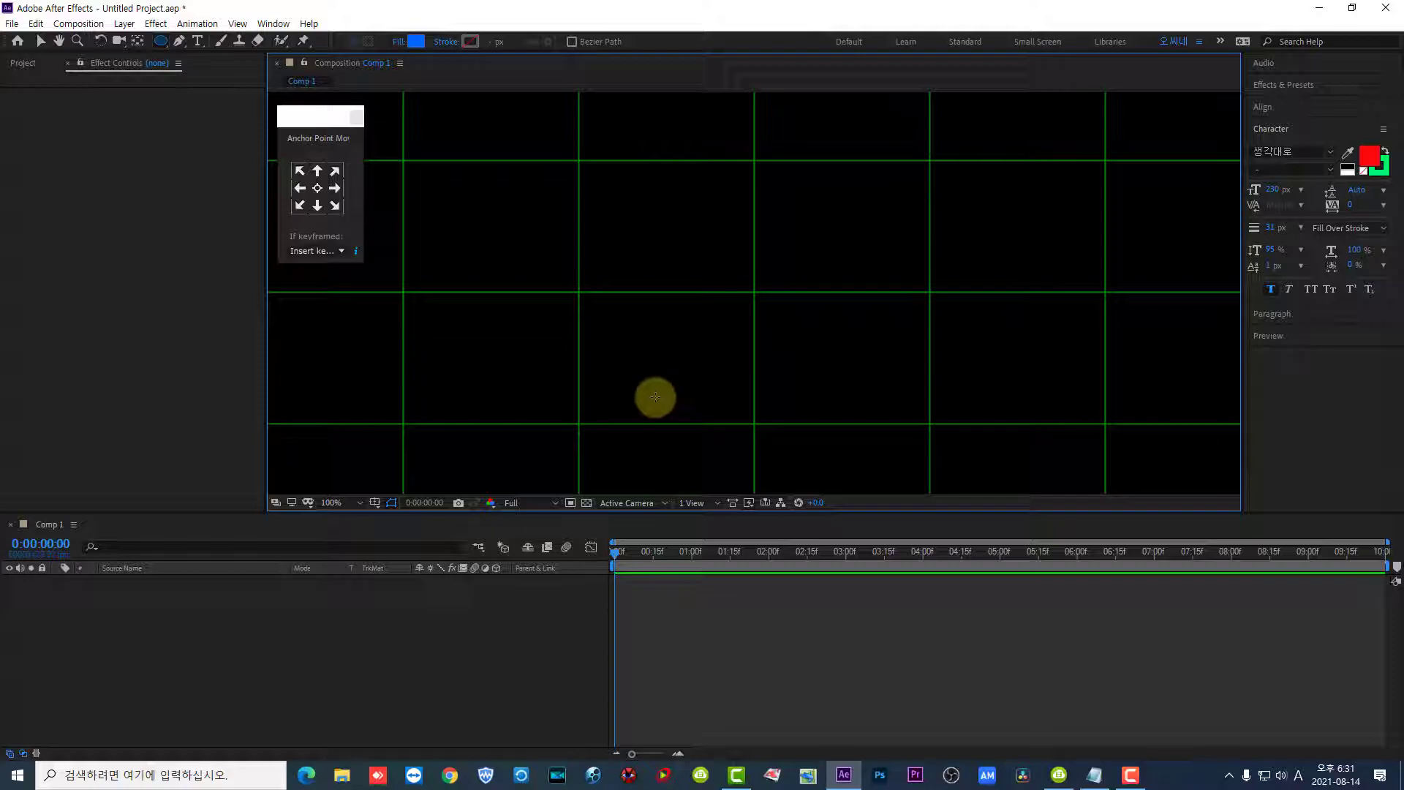
key(h)
drag(685, 218, 688, 309)
key(q)
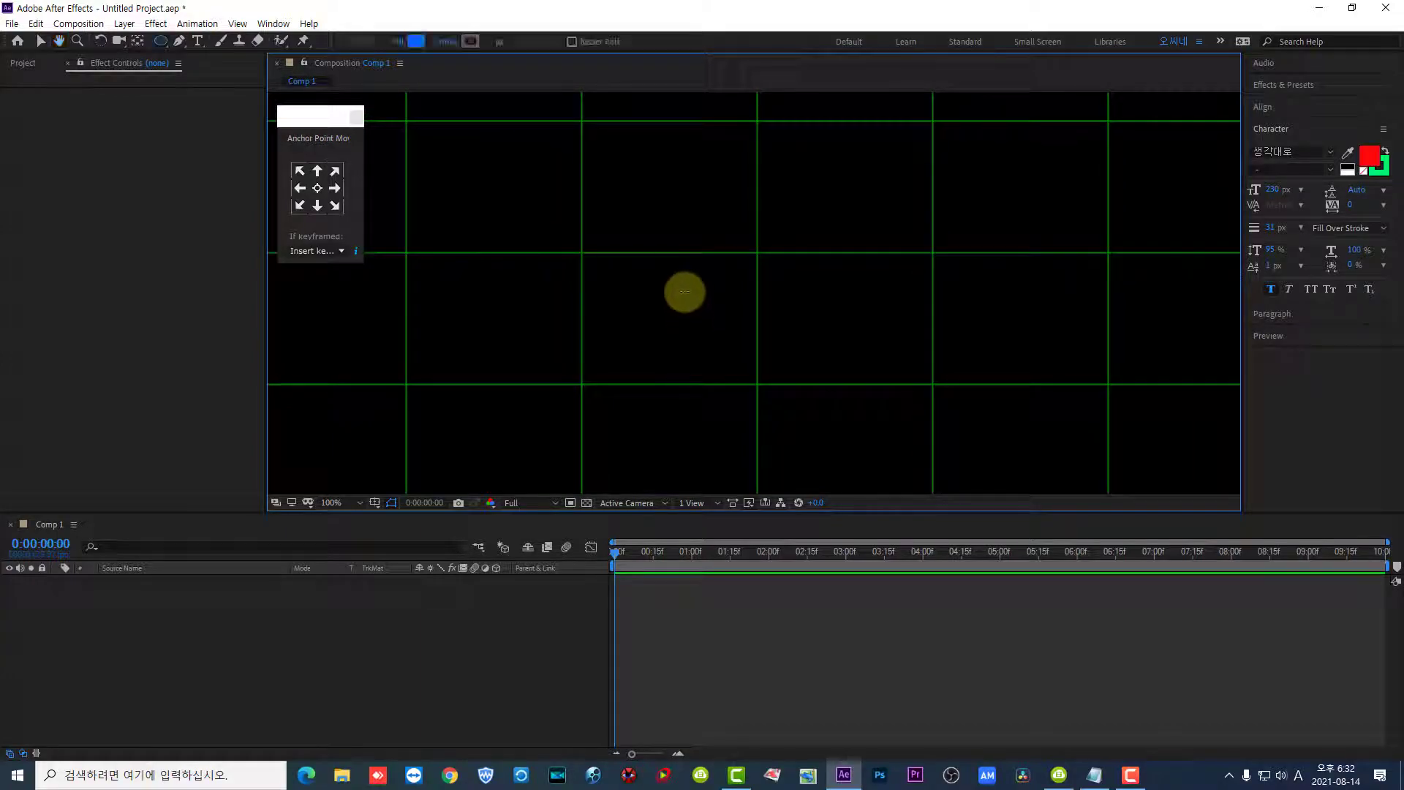
click(758, 251)
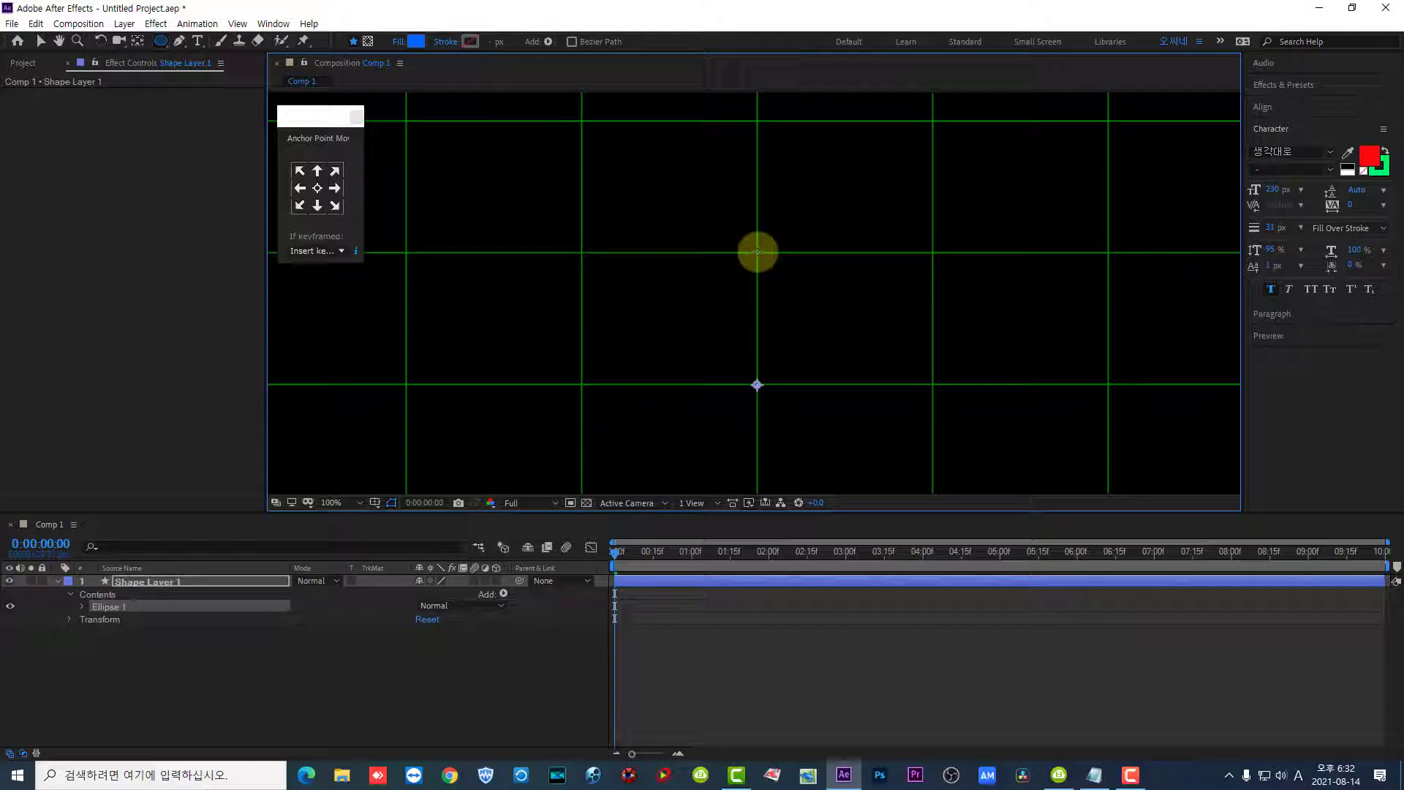
drag(758, 251, 856, 389)
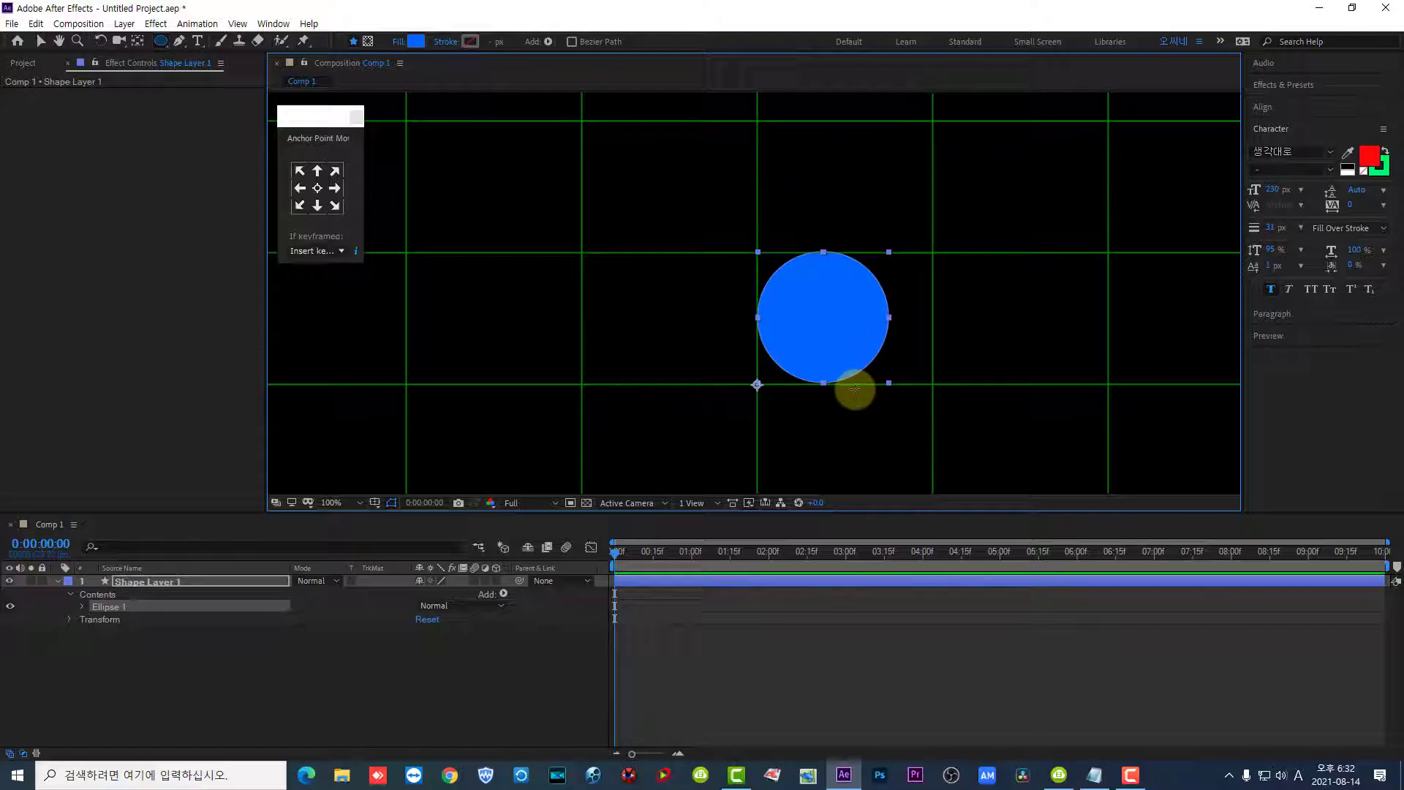
key(ctrl+z)
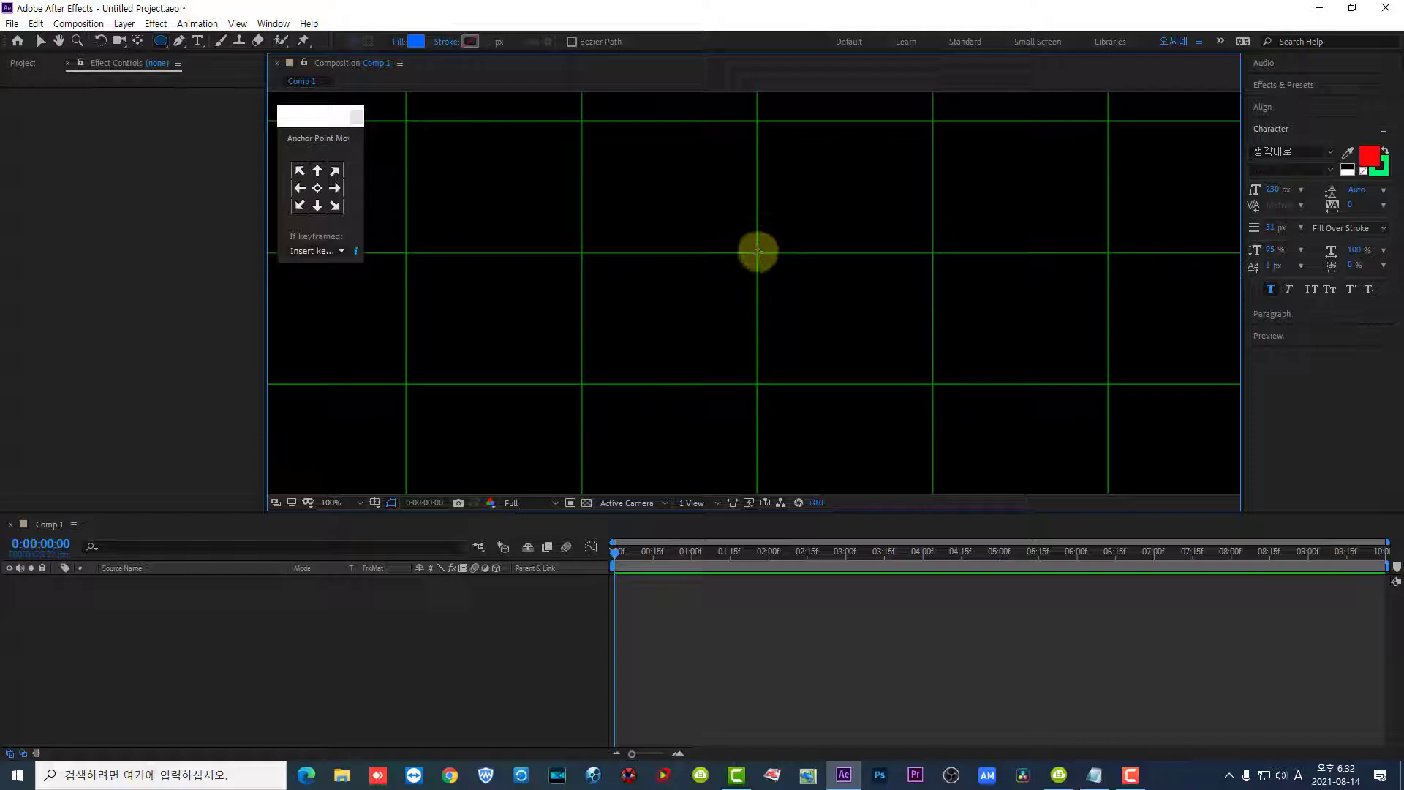
- Draw a blue circle about 360 px across, centred on the grid intersection directly above the composition's centre
drag(758, 251, 867, 383)
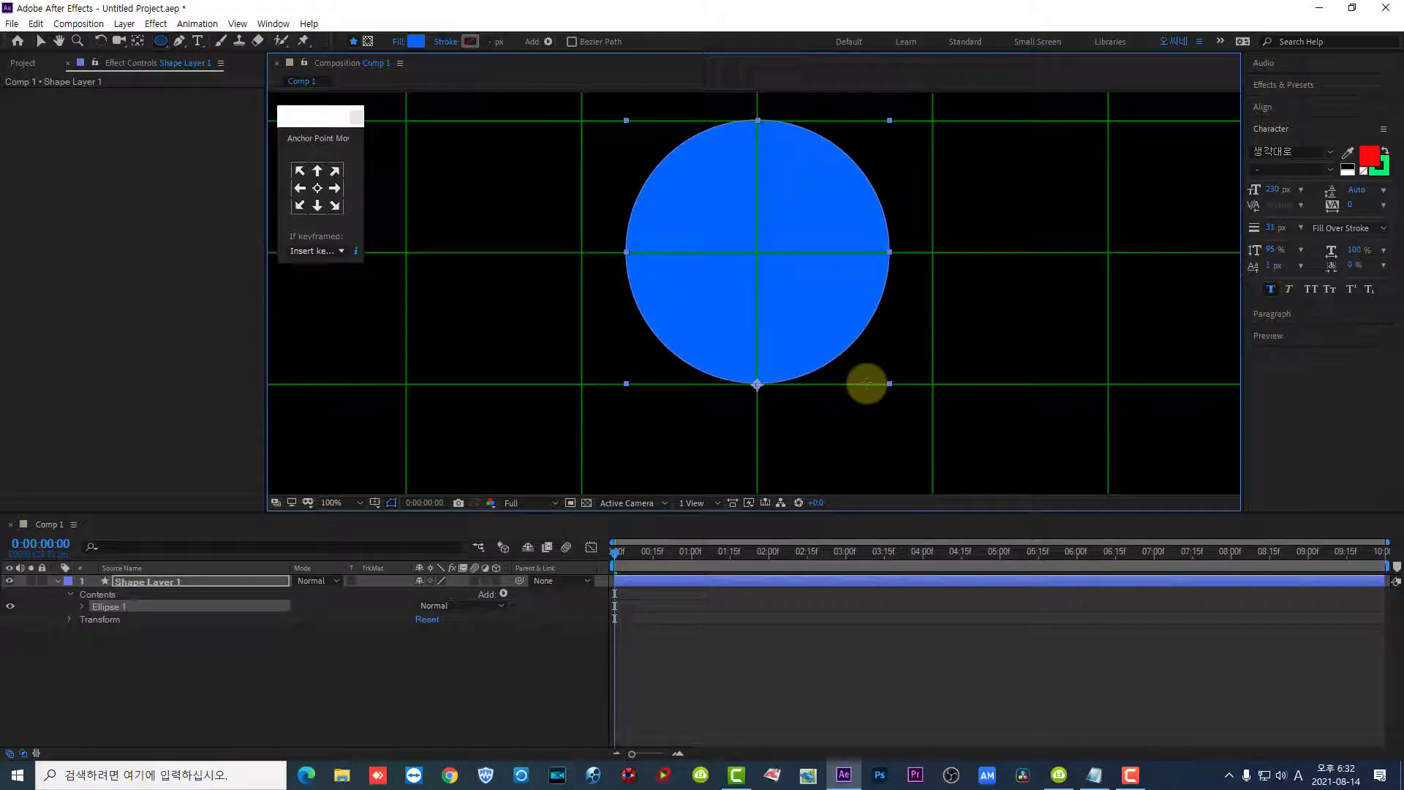
click(41, 42)
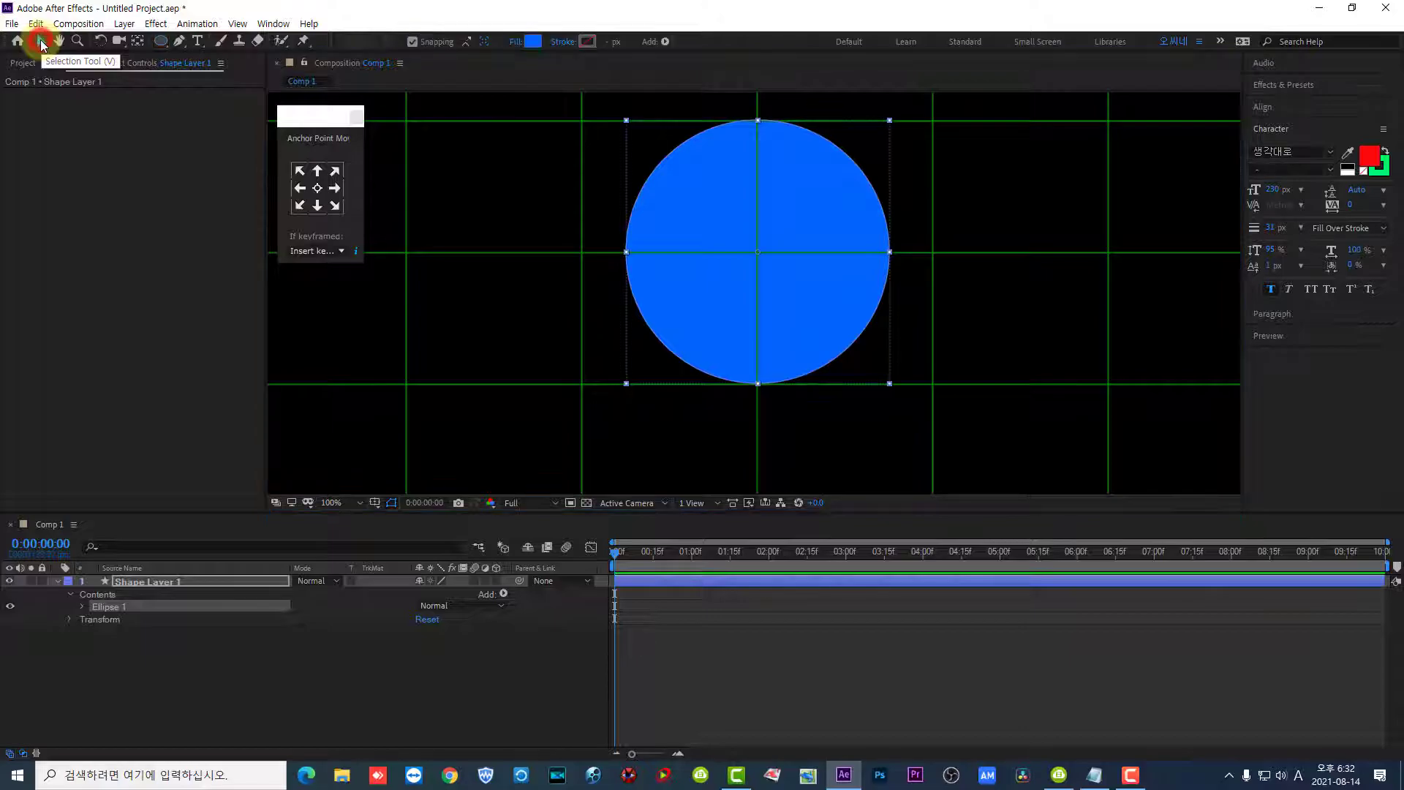
- Convert the circle's ellipse path to a Bezier path
click(82, 604)
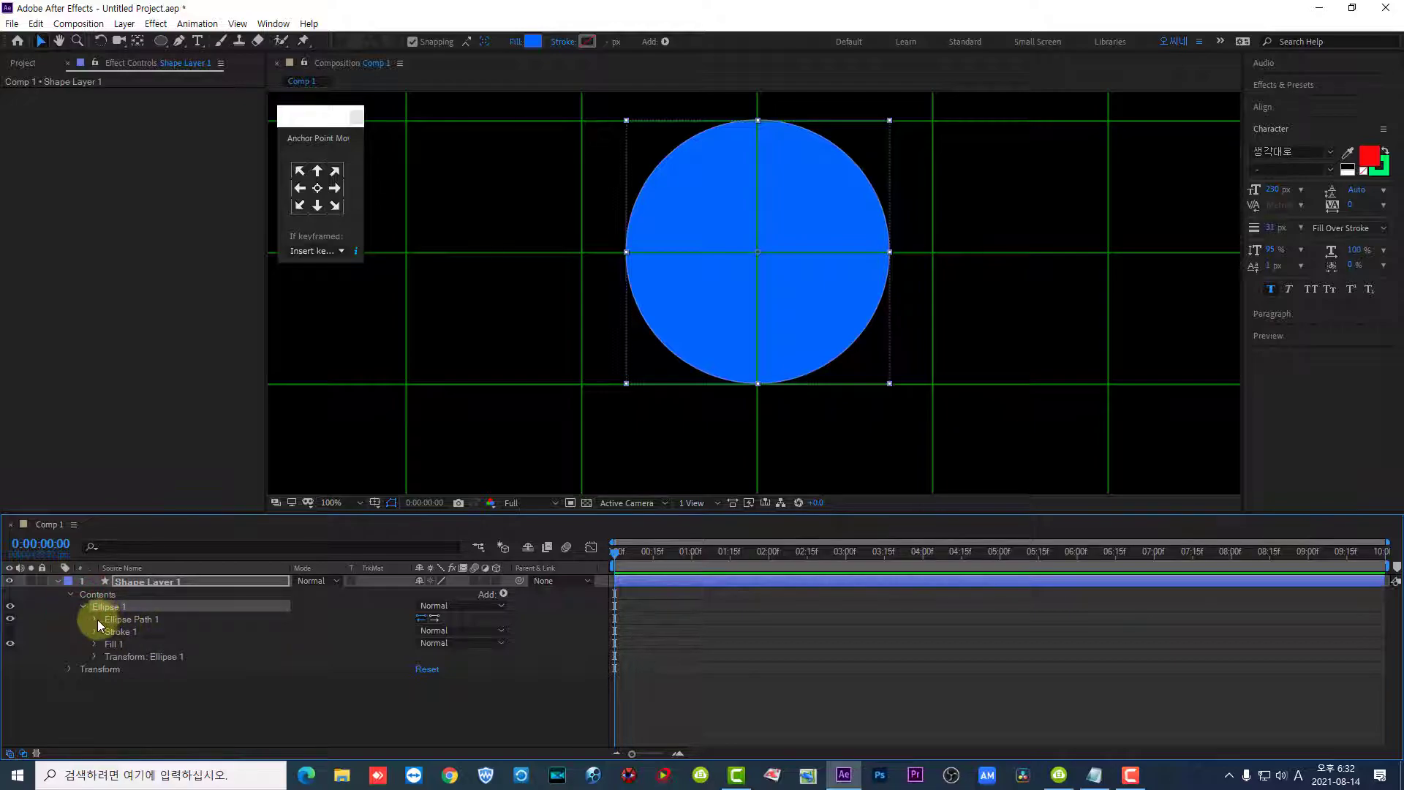
click(95, 619)
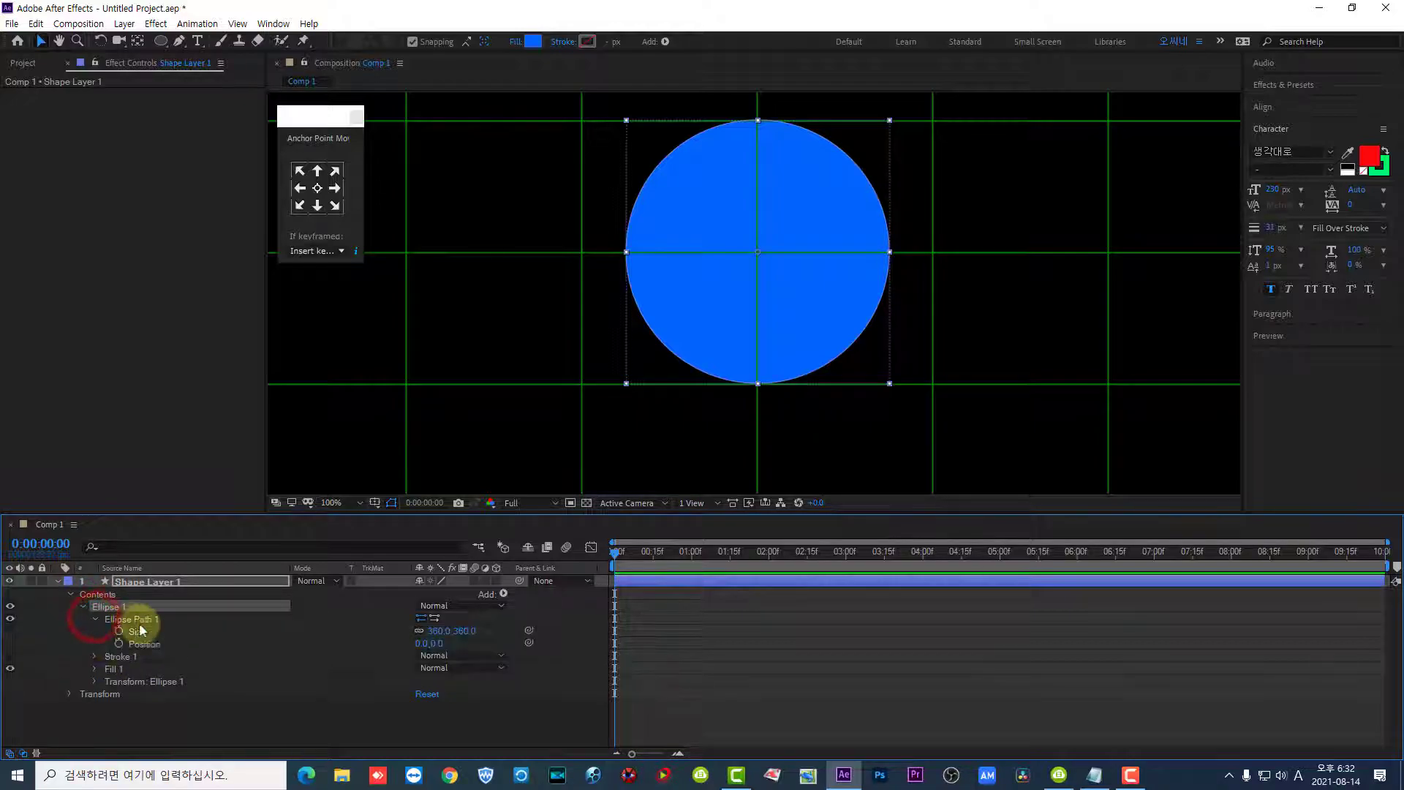
click(143, 620)
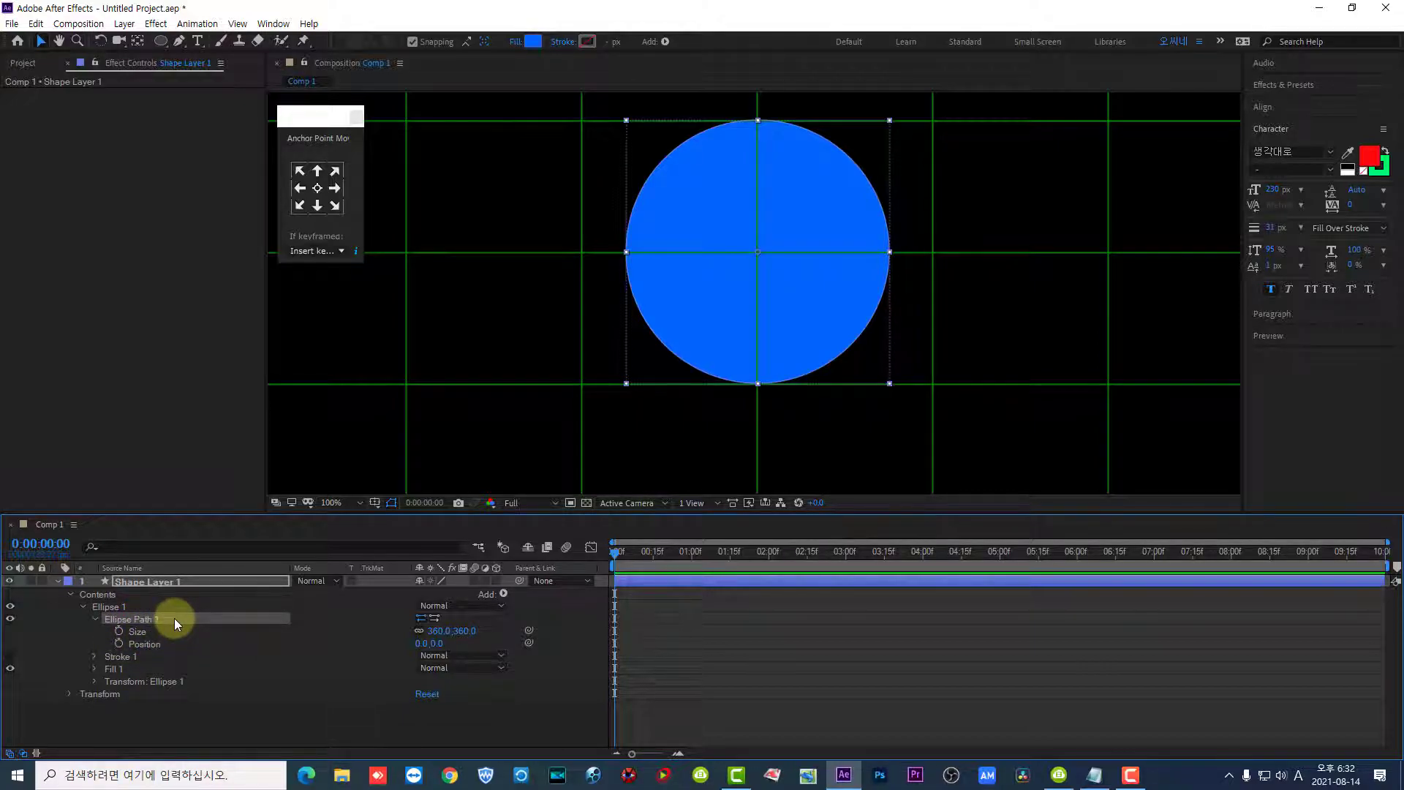
right_click(175, 620)
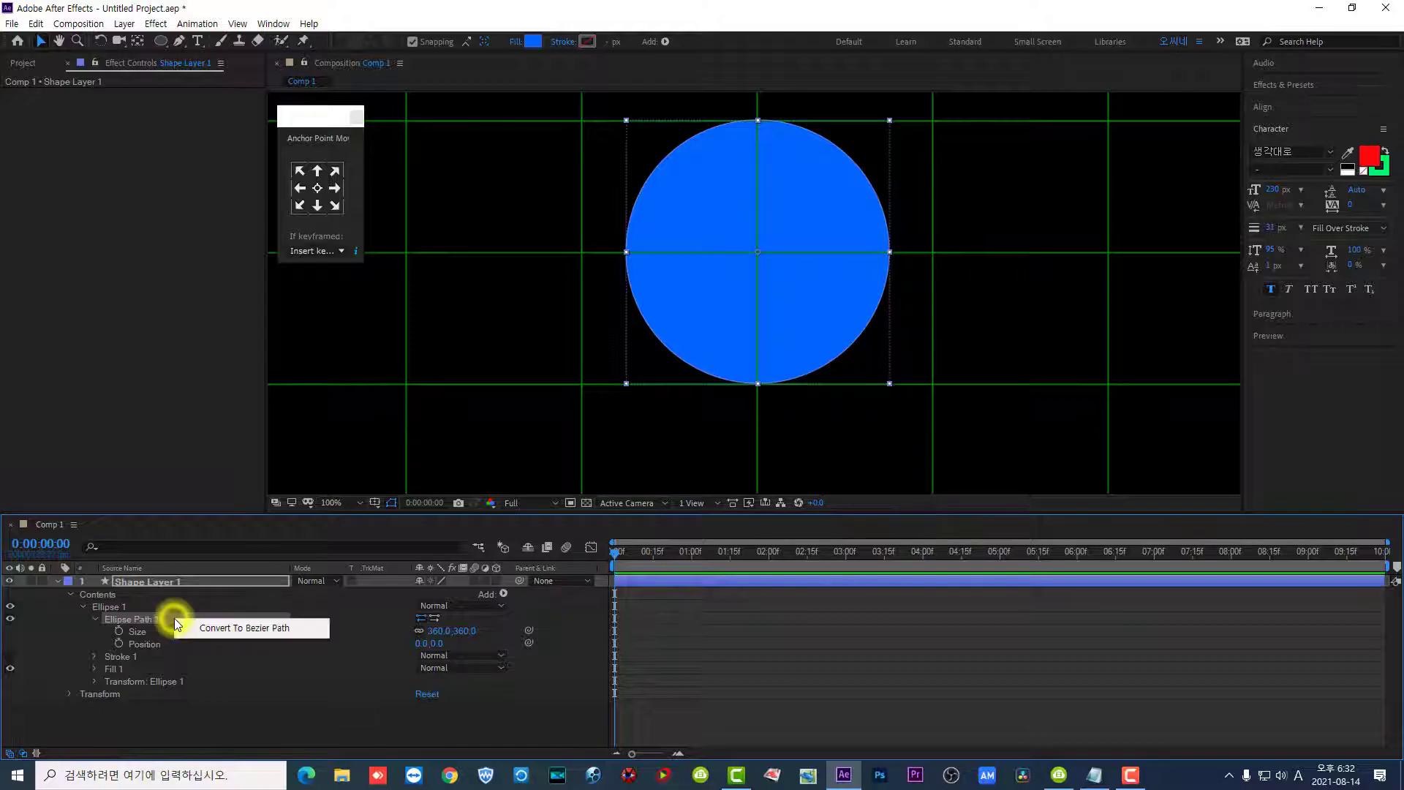
click(240, 628)
- Select only the bottom vertex of the circle's path and pull it straight down by two grid rows
click(95, 620)
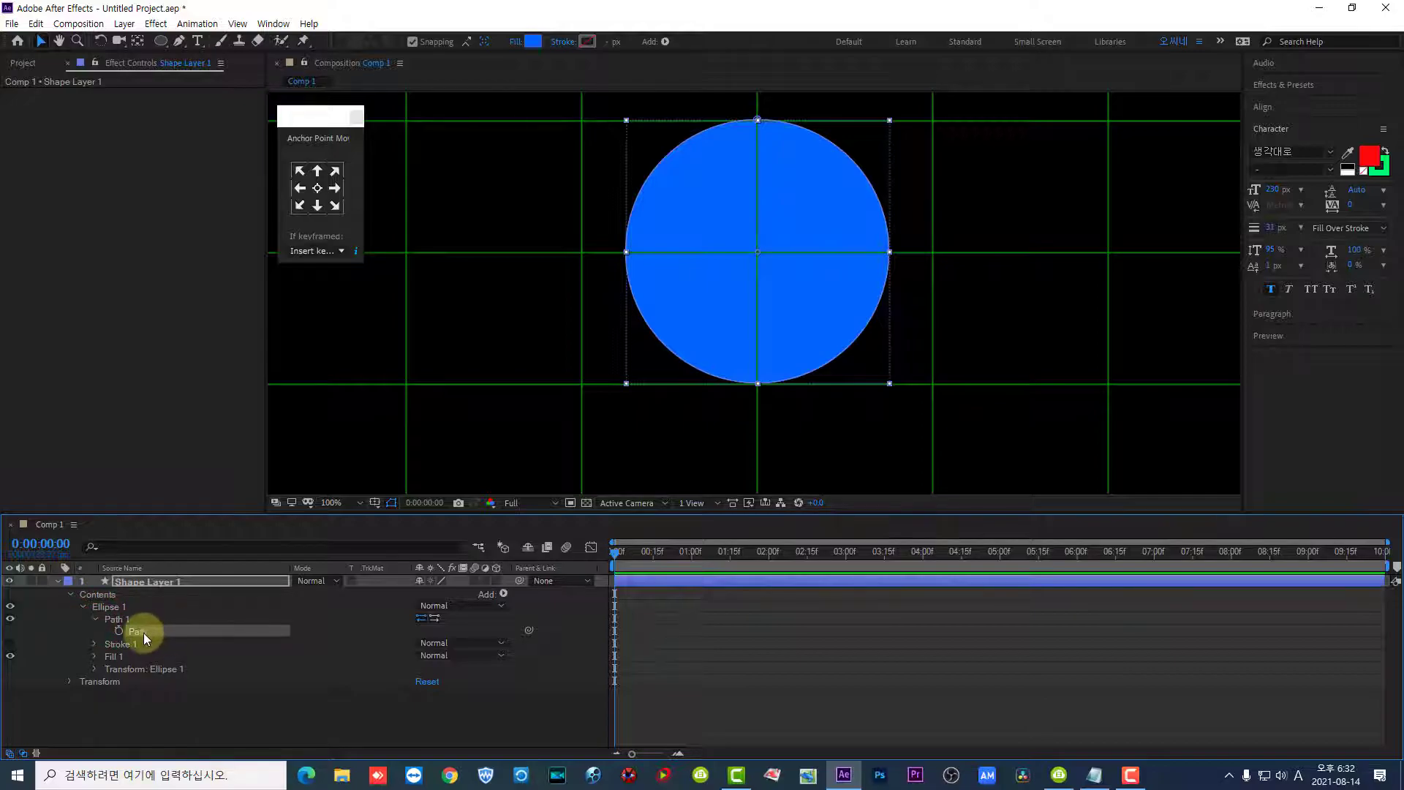
click(143, 633)
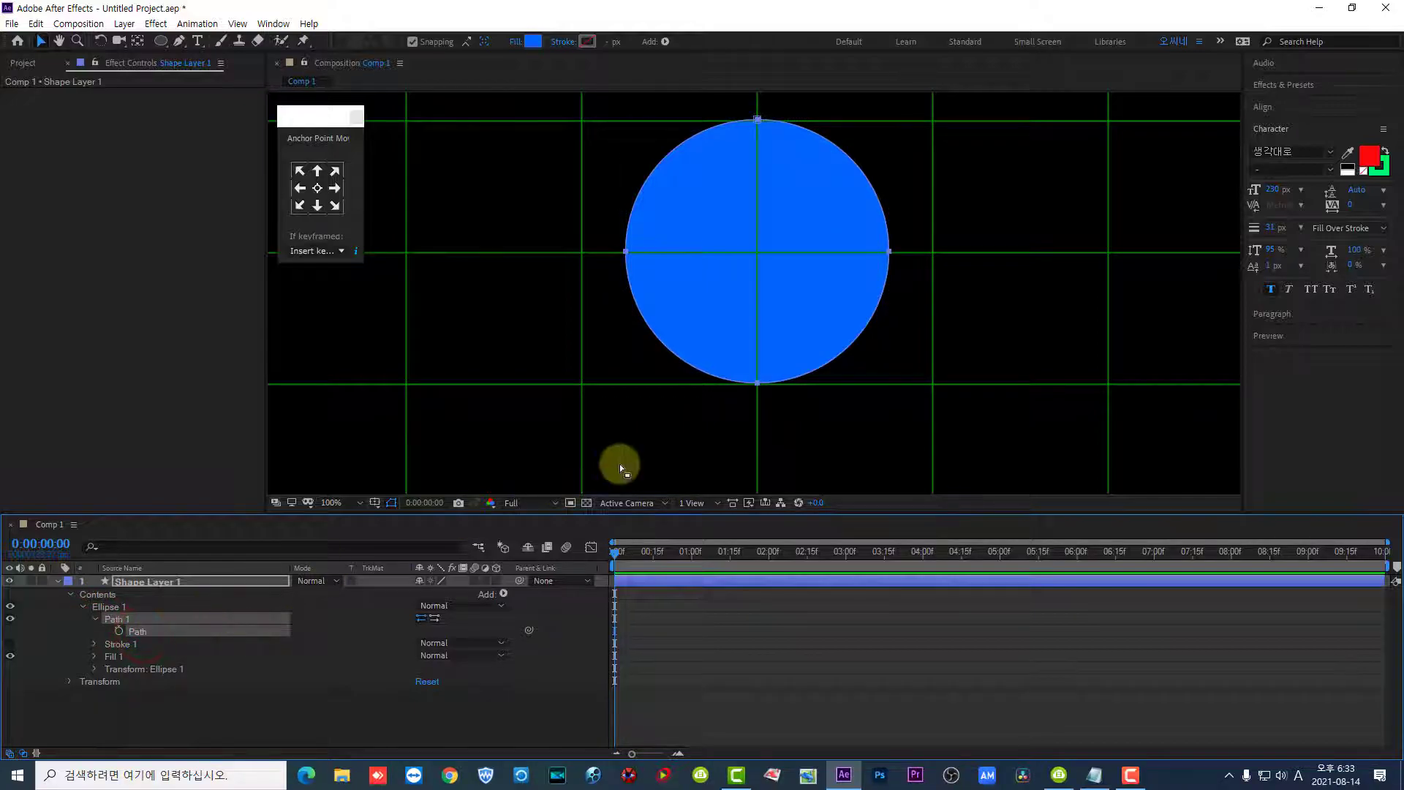
drag(740, 406, 792, 367)
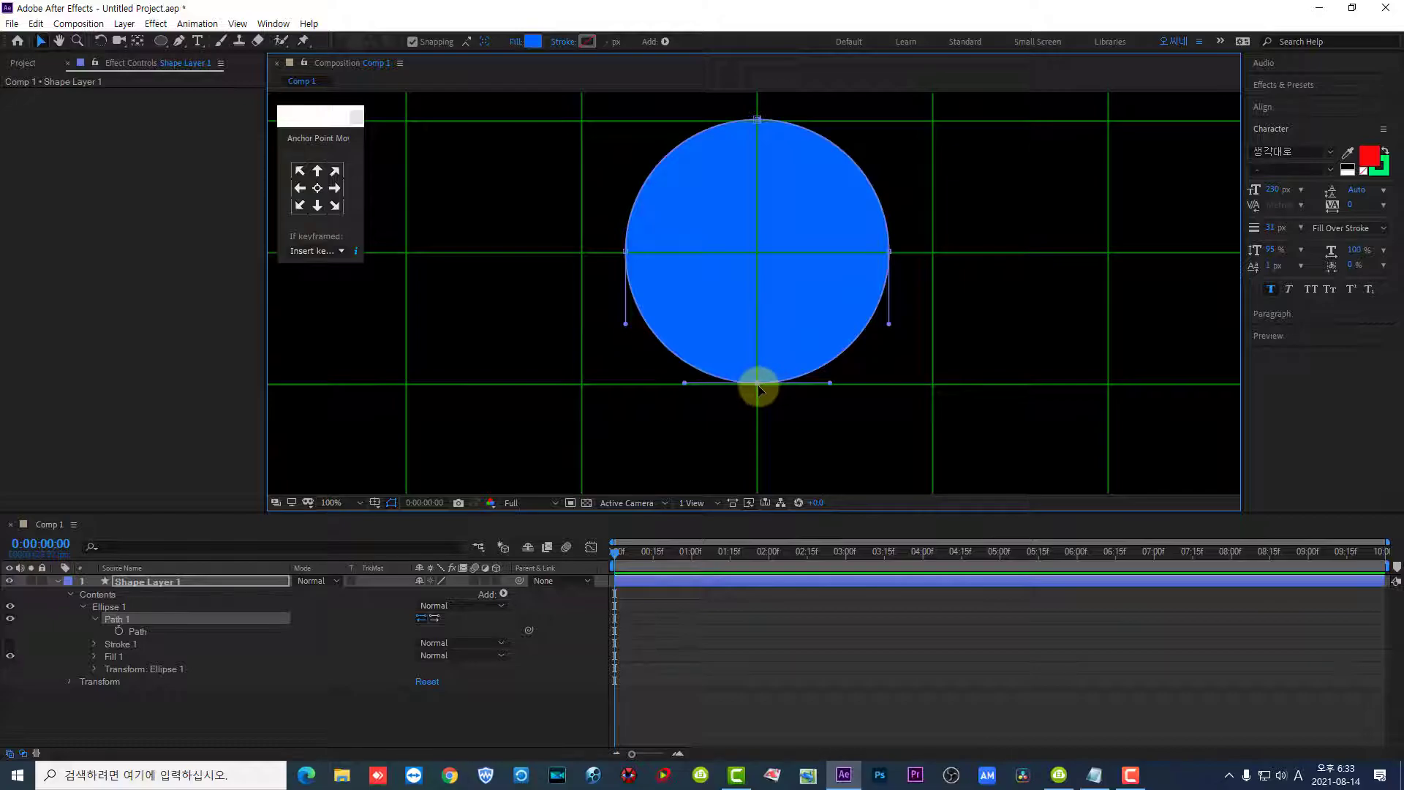
mouse_move(758, 385)
mouse_down()
mouse_move(756, 517)
mouse_move(746, 354)
mouse_move(758, 362)
mouse_up()
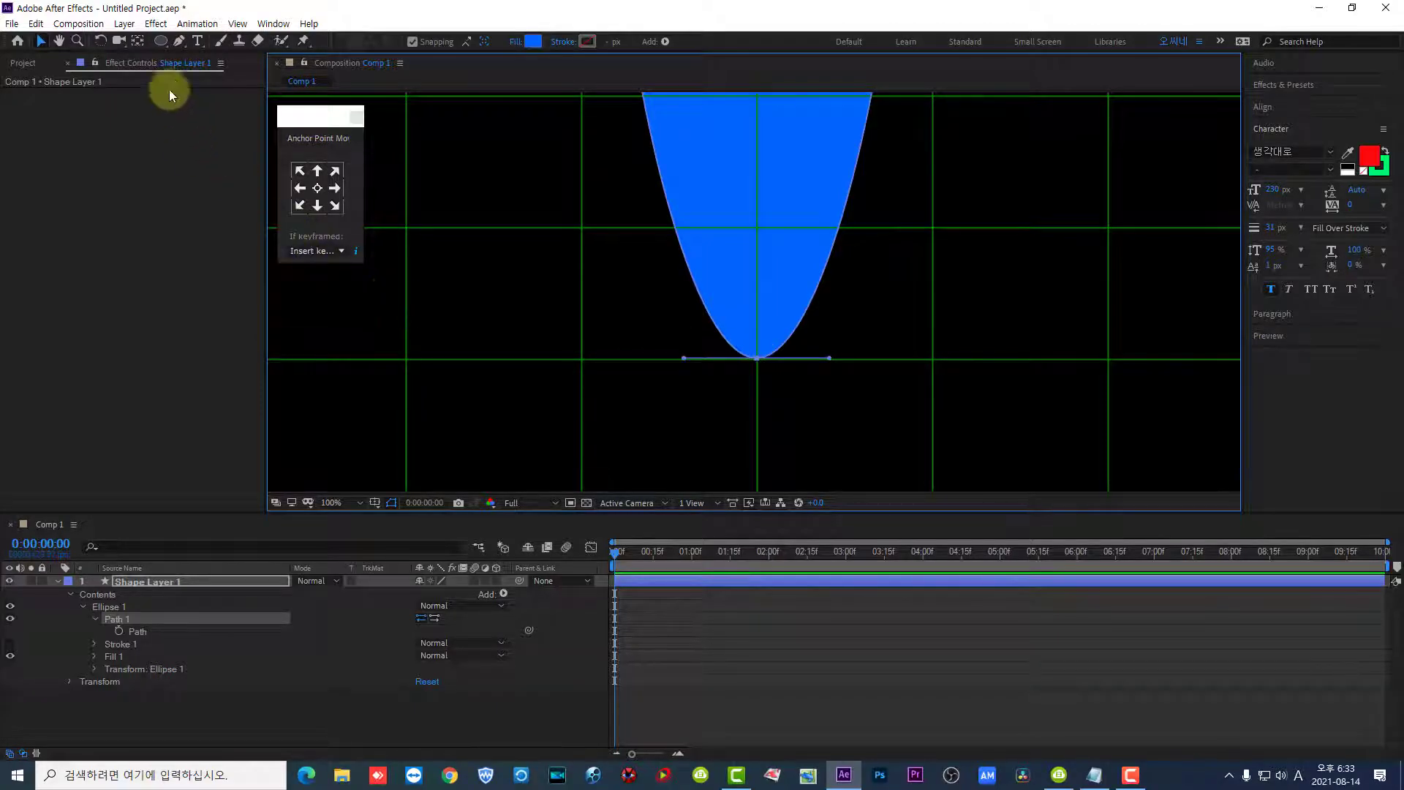
- Turn the stretched shape's bottom vertex into a sharp corner with the Convert Vertex tool
click(182, 46)
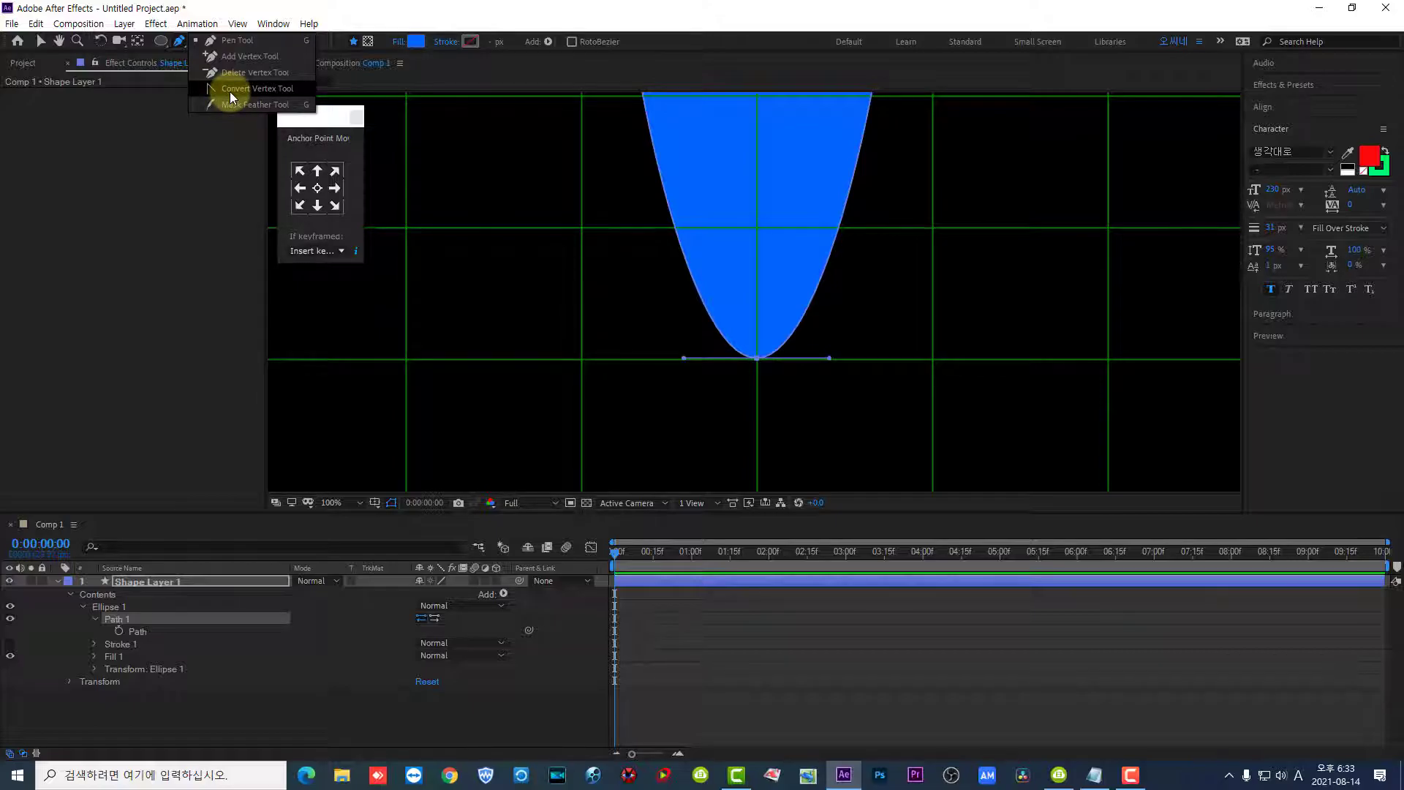
click(230, 90)
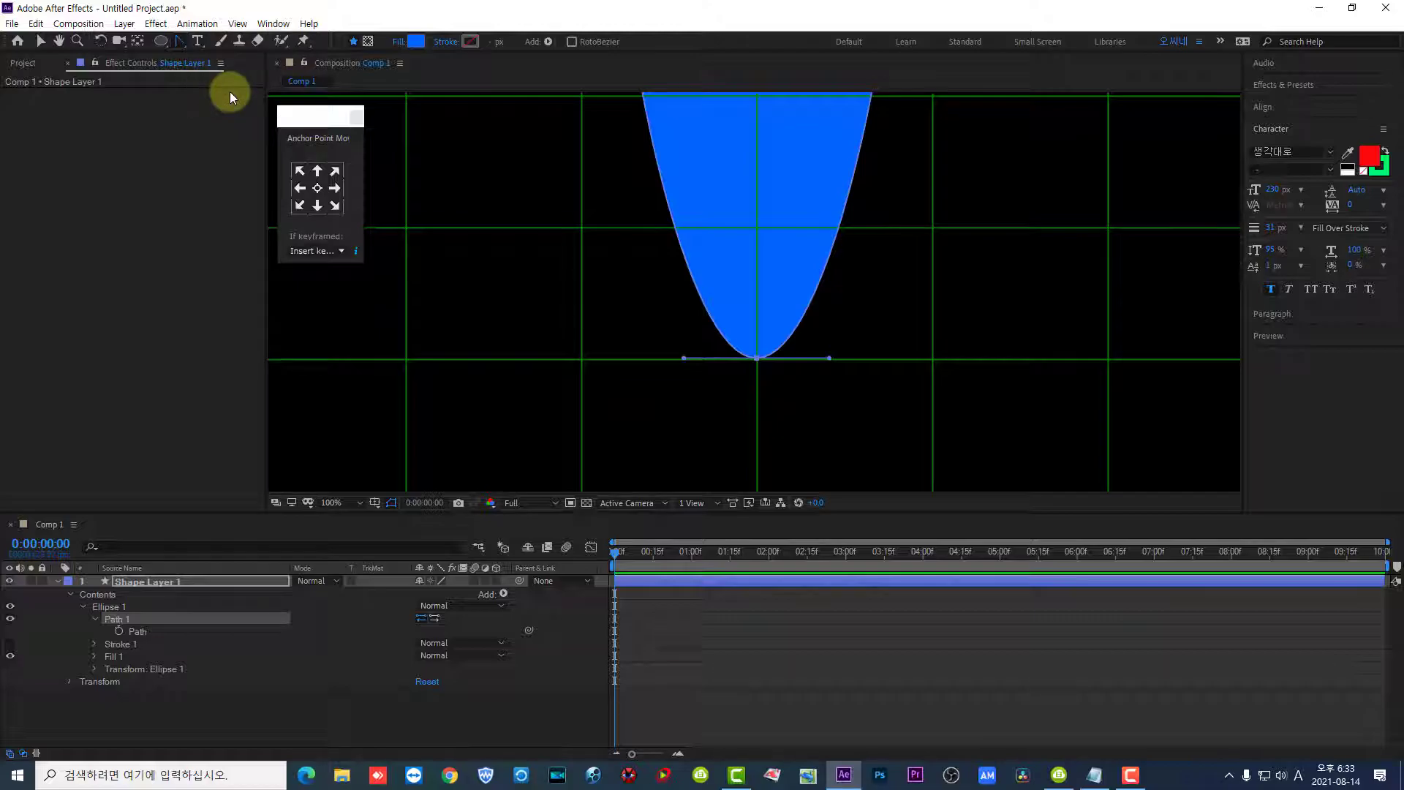
click(758, 358)
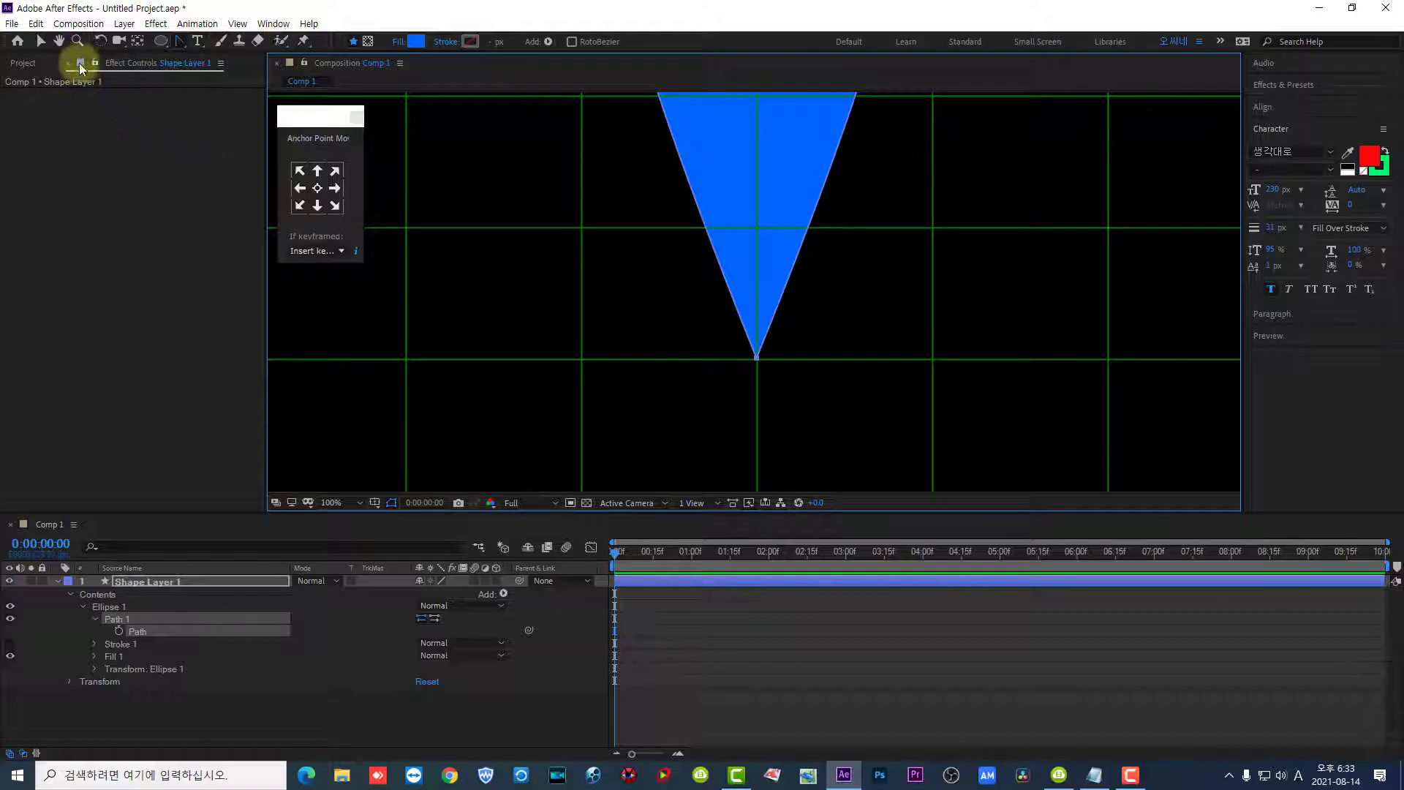
- Draw a second, smaller circle inside the pin's round head, centred on the head's grid intersection and about three quarters of its width
click(40, 47)
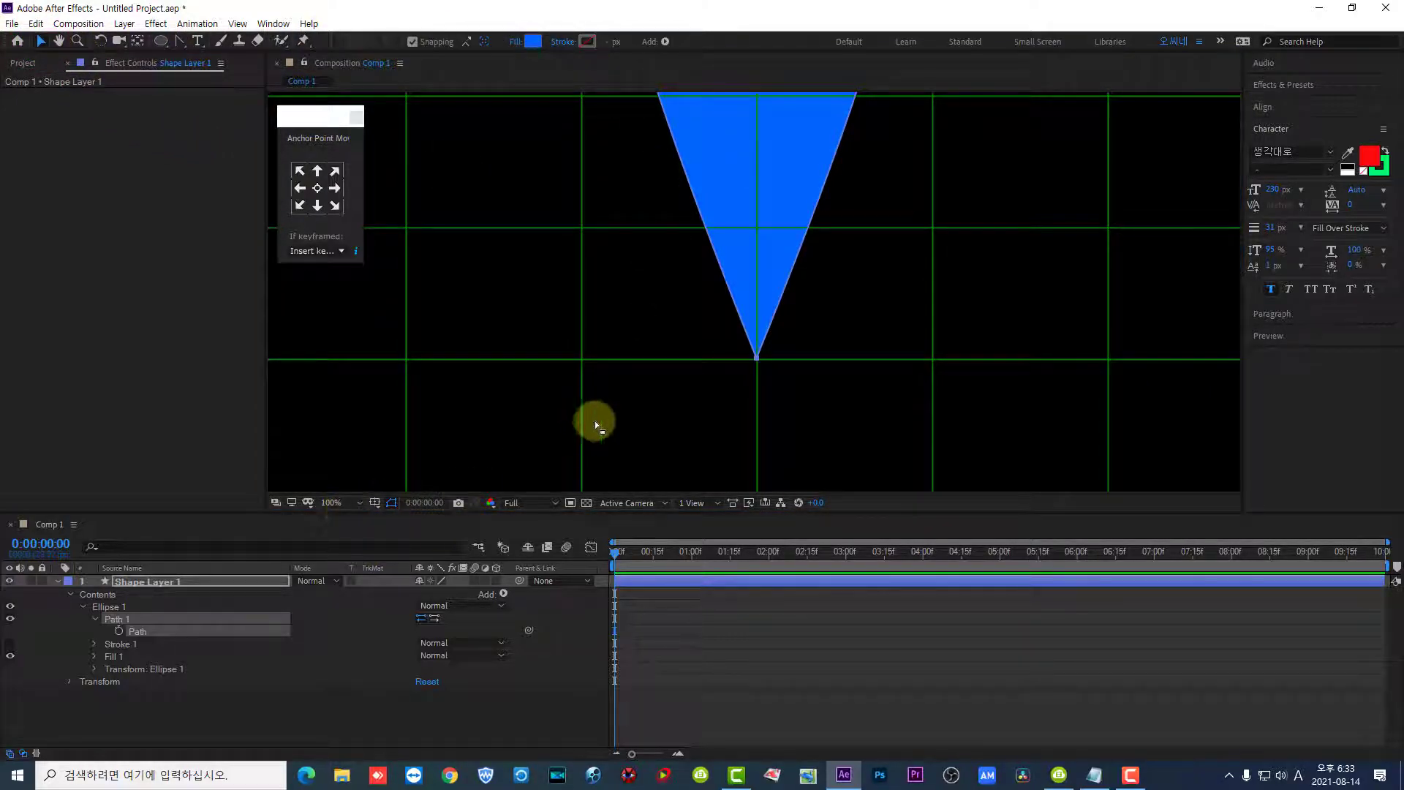
key(h)
mouse_move(625, 194)
mouse_down()
mouse_move(625, 461)
mouse_move(630, 418)
mouse_move(626, 460)
mouse_move(633, 452)
mouse_up()
key(v)
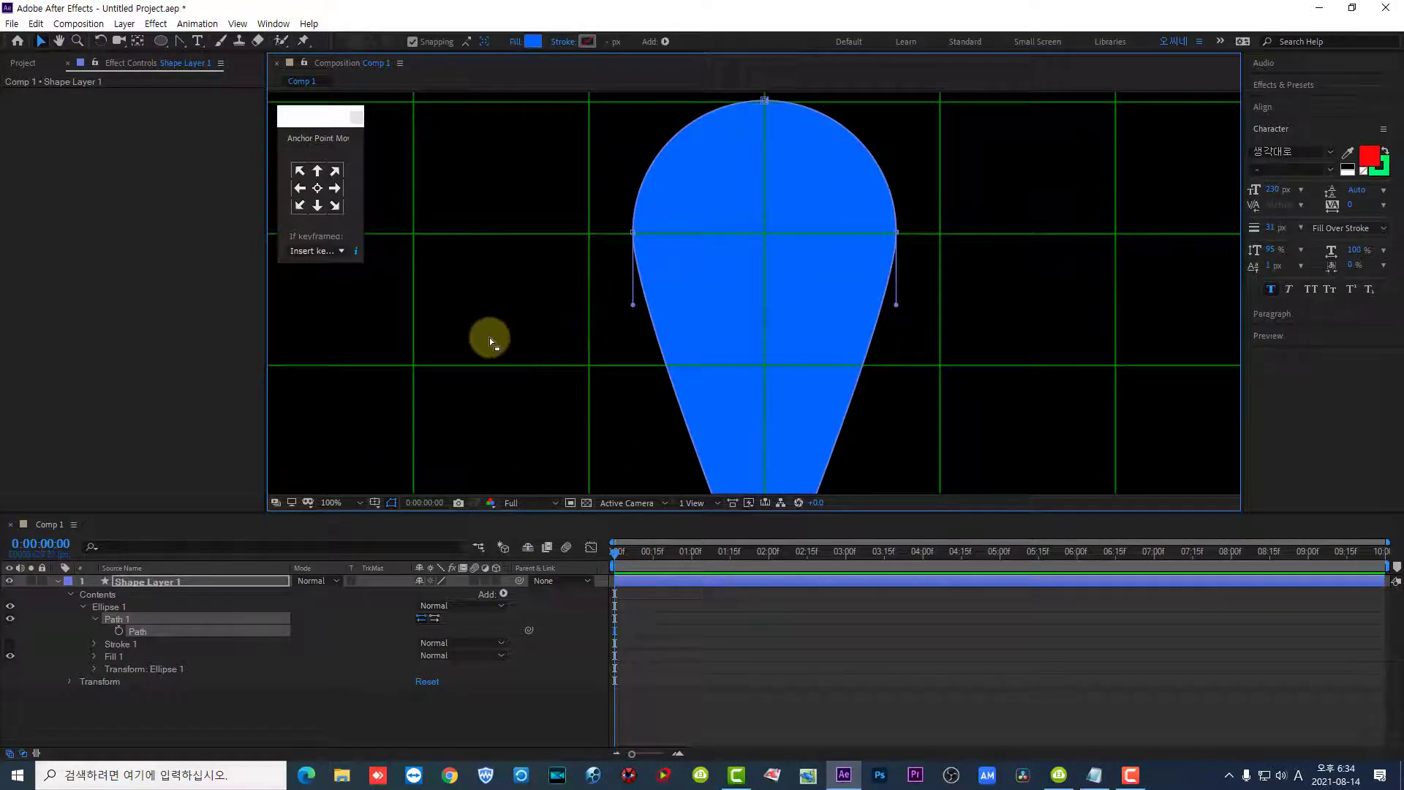
click(163, 41)
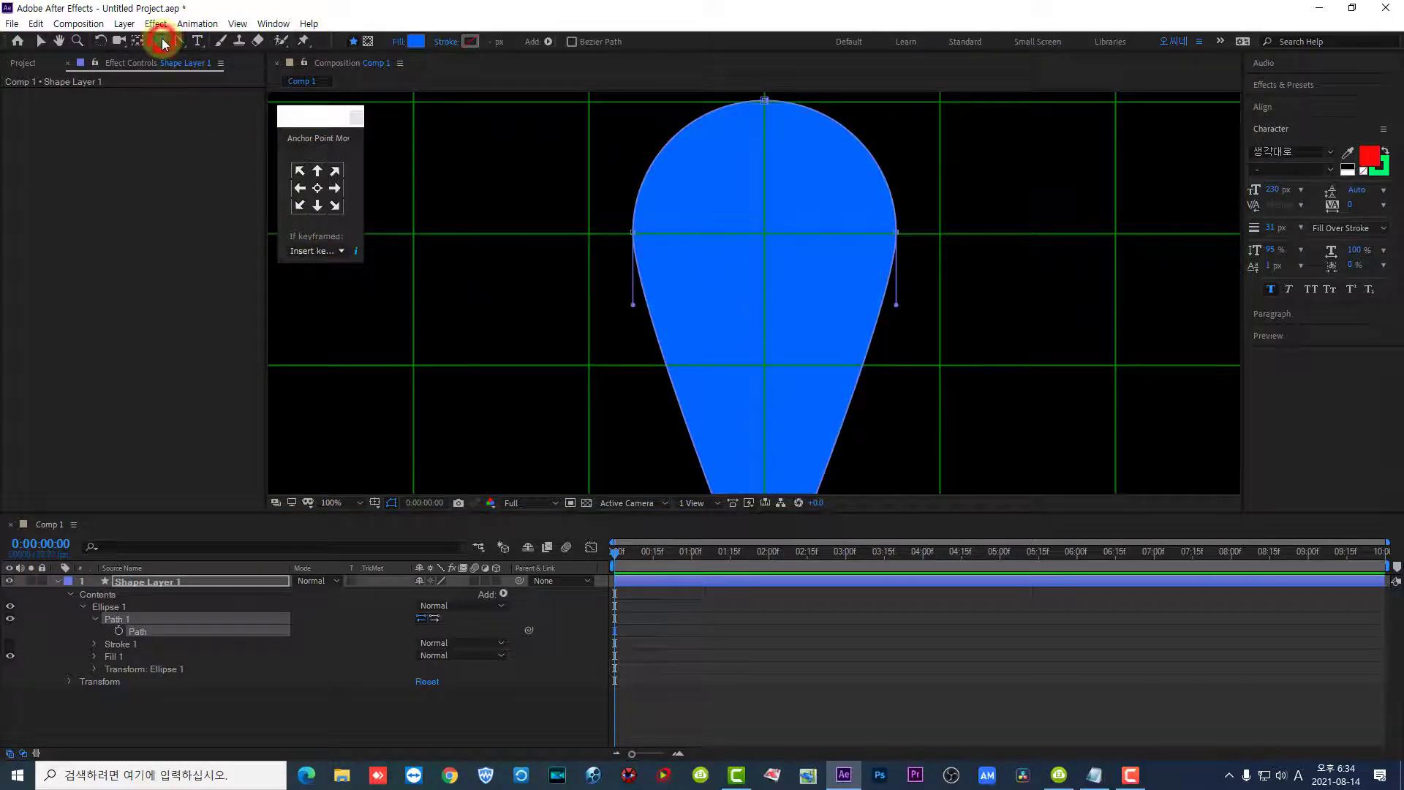
click(765, 235)
drag(770, 268, 803, 331)
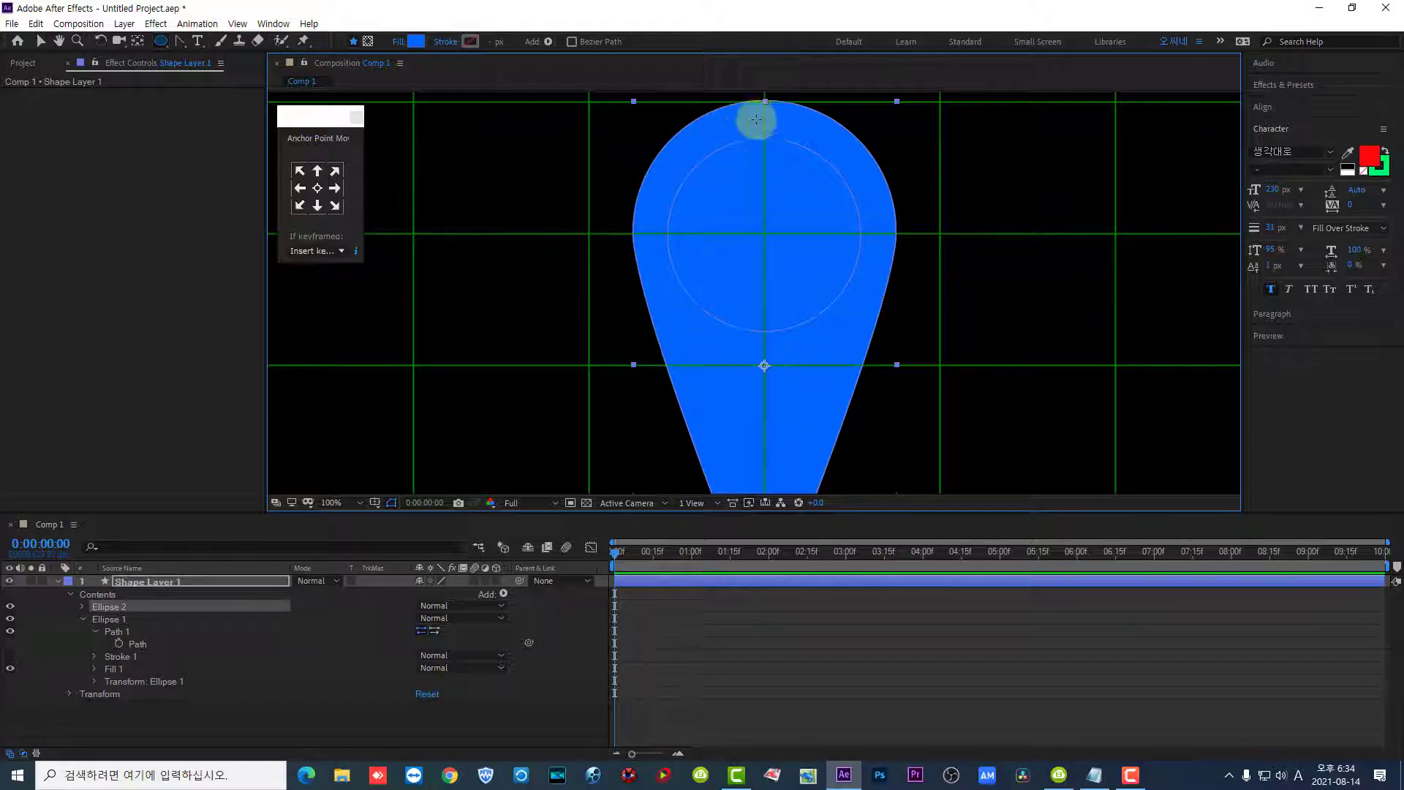
- Collapse the pin outline's properties (Ellipse 1) and select the inner circle (Ellipse 2) in the layer's contents
click(81, 619)
click(113, 620)
click(112, 607)
click(108, 621)
click(109, 609)
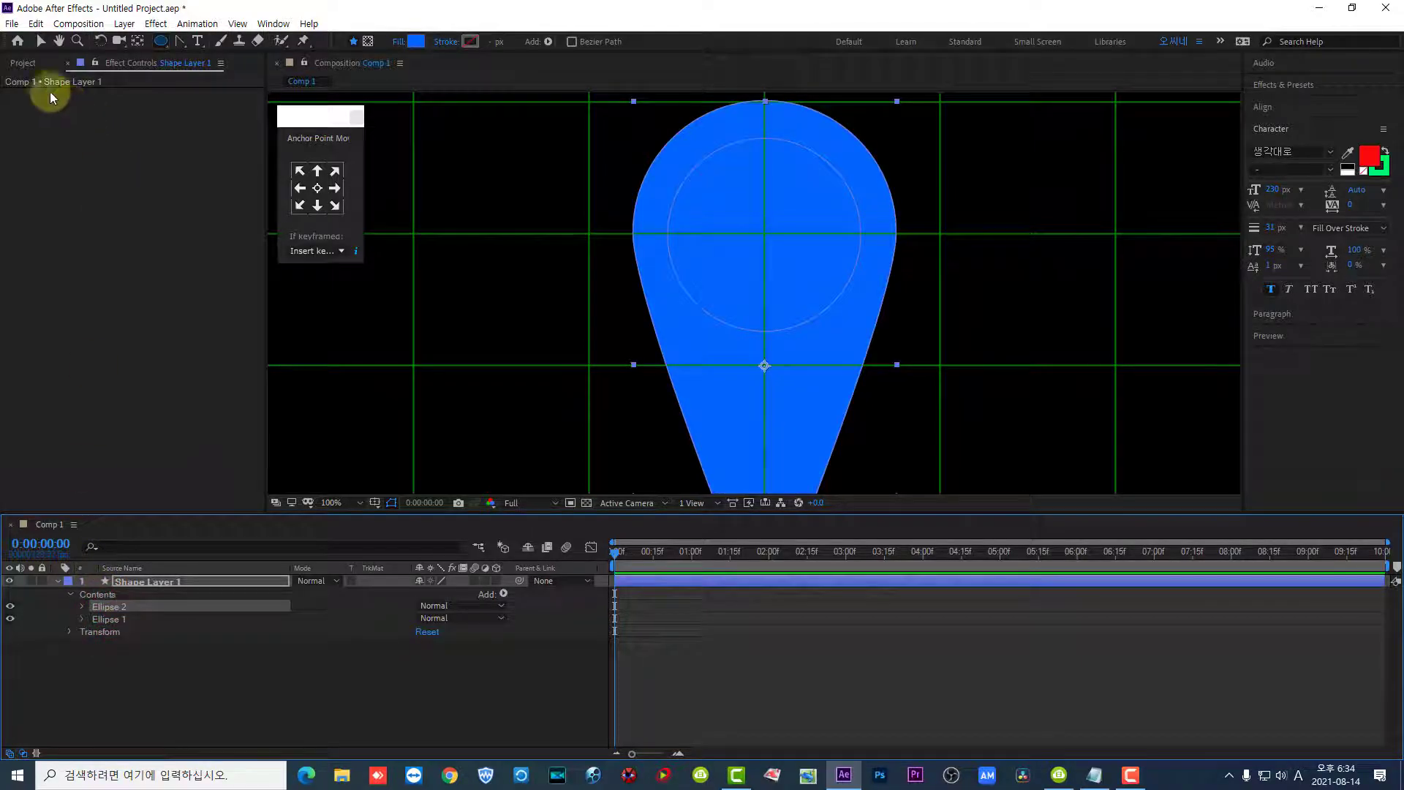
- Add an empty group to the contents of Shape Layer 1
click(40, 41)
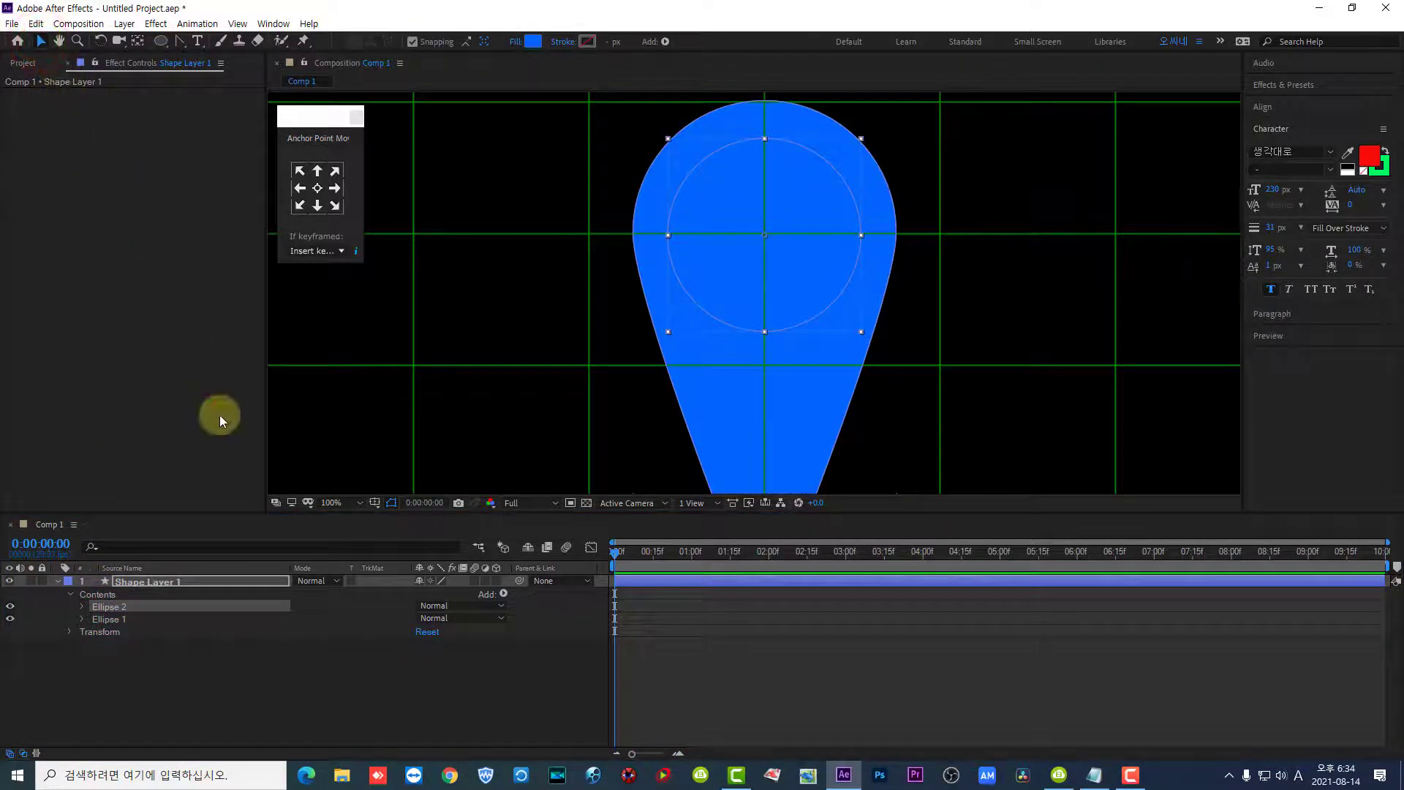
click(331, 504)
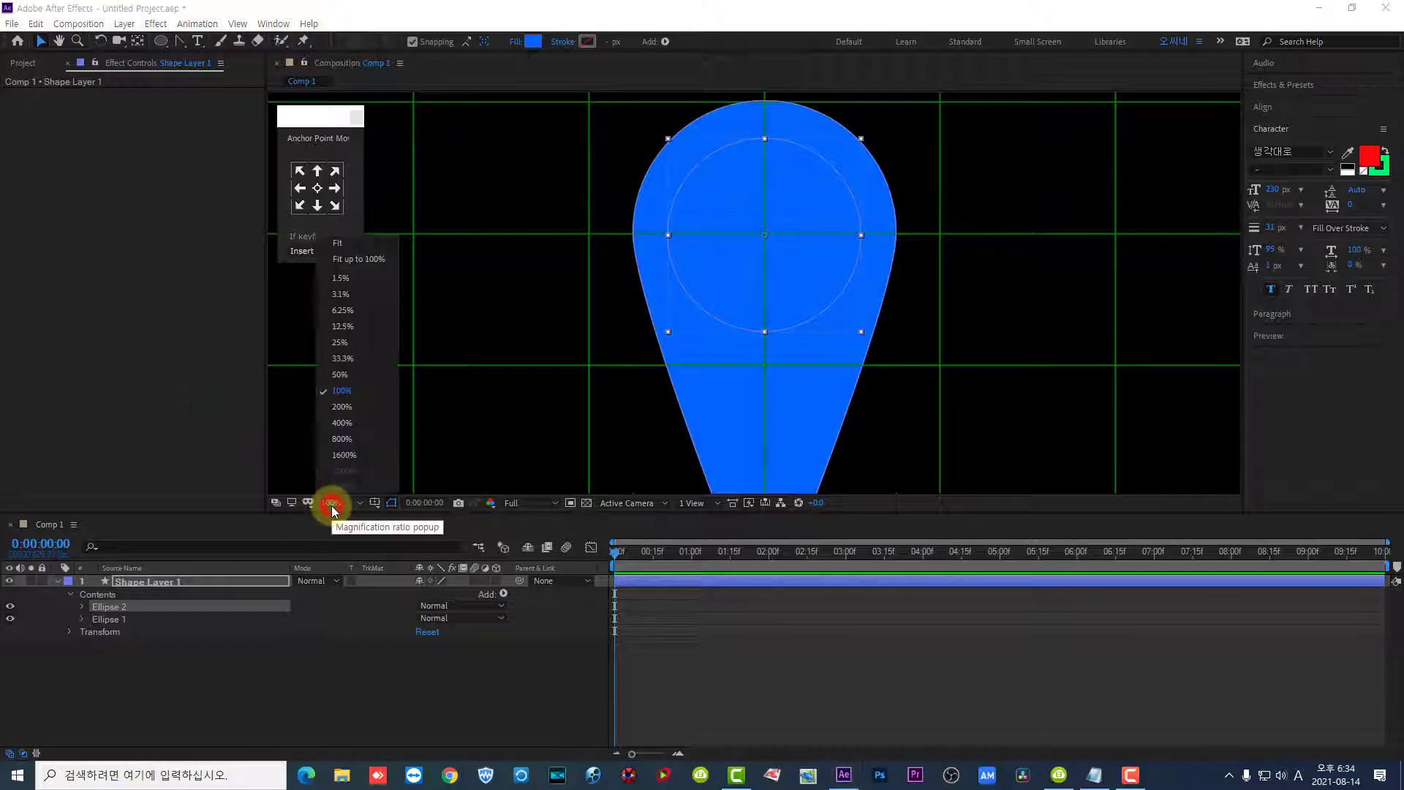
click(357, 259)
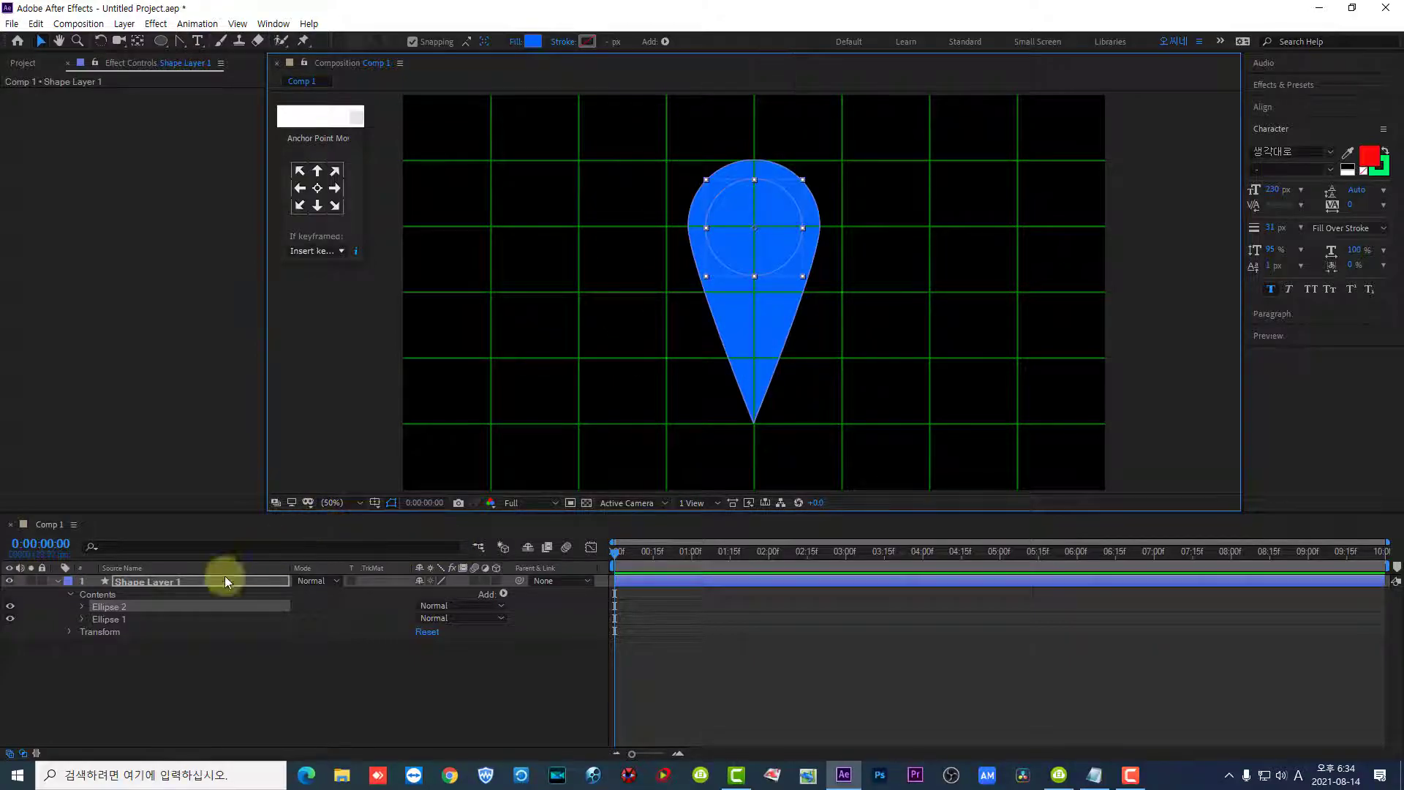
click(106, 595)
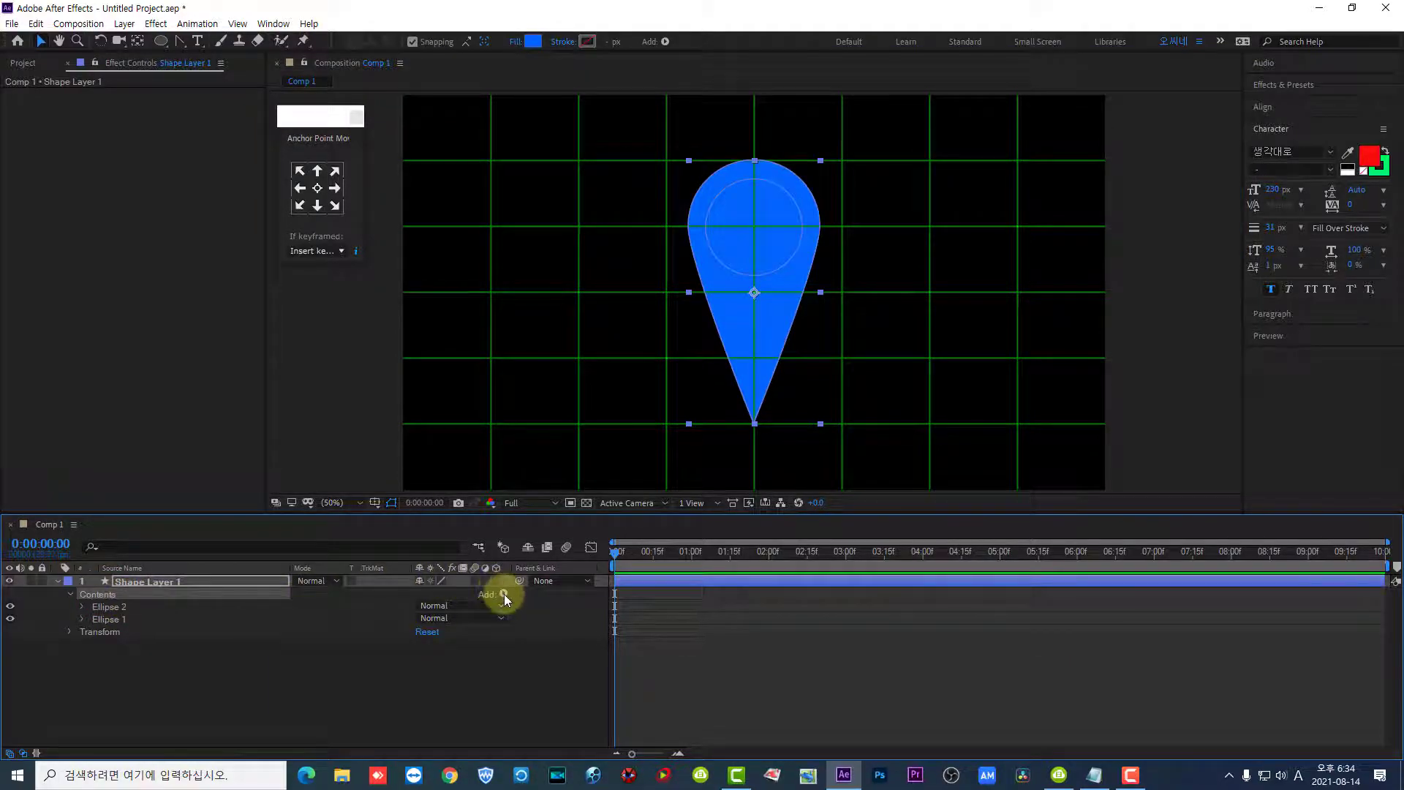
drag(472, 594, 525, 599)
key(Escape)
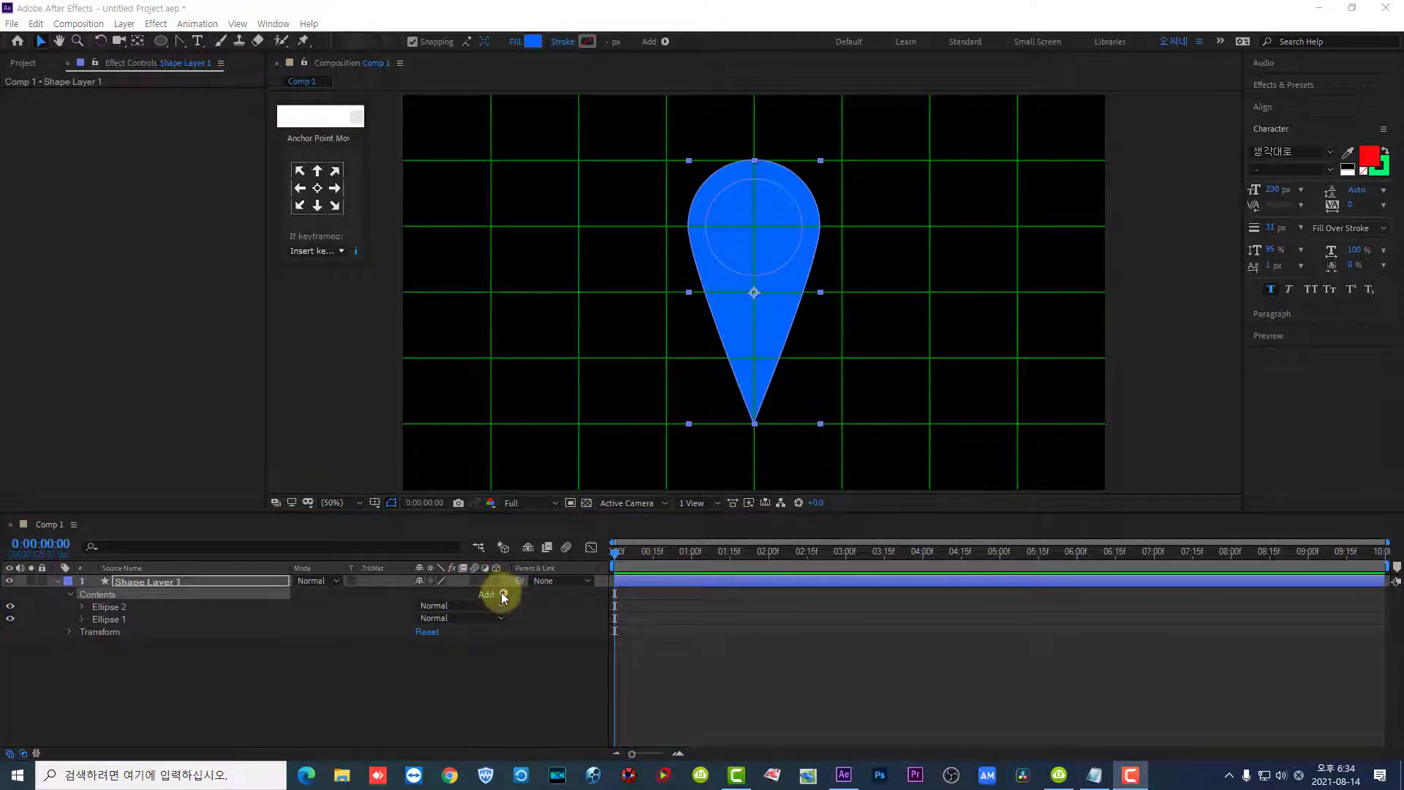
click(504, 594)
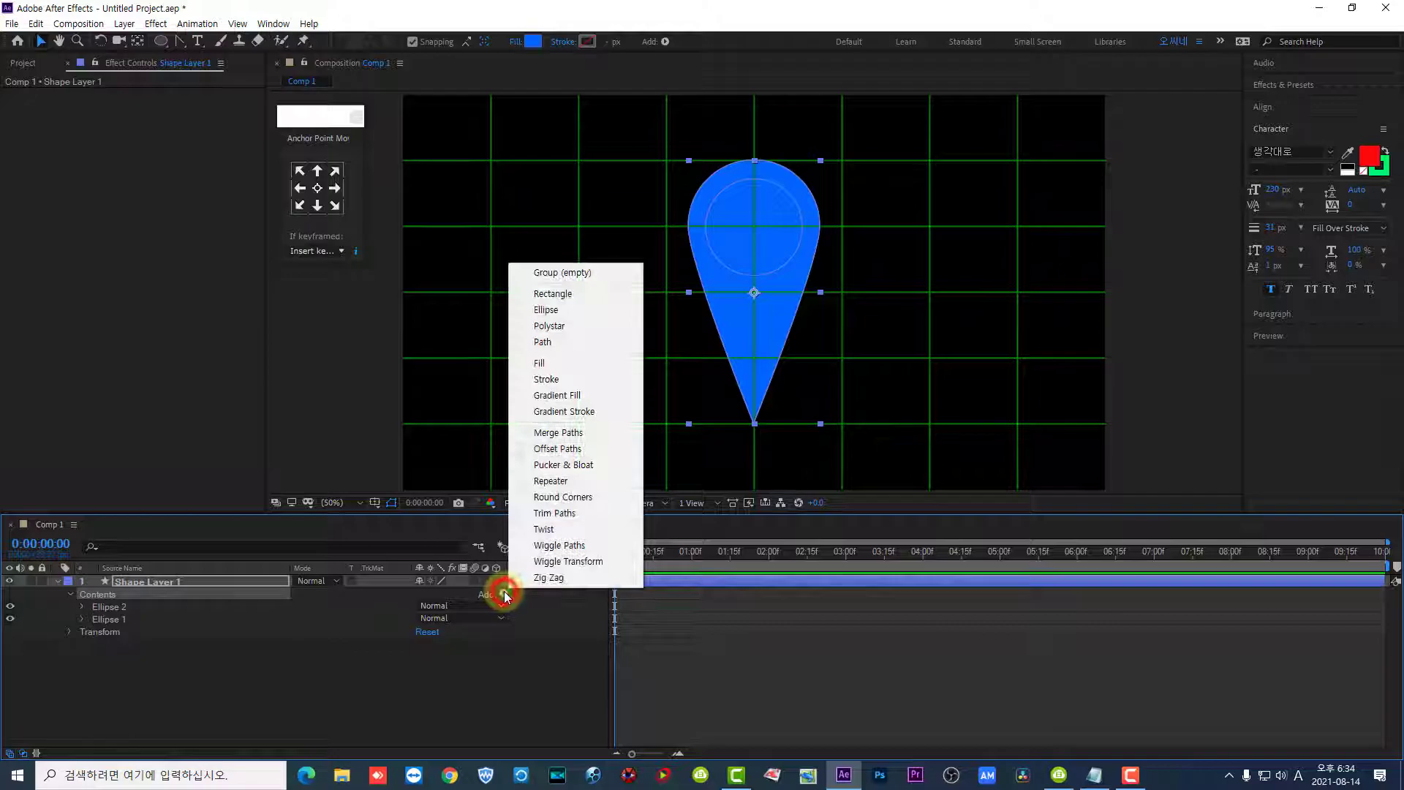
click(556, 278)
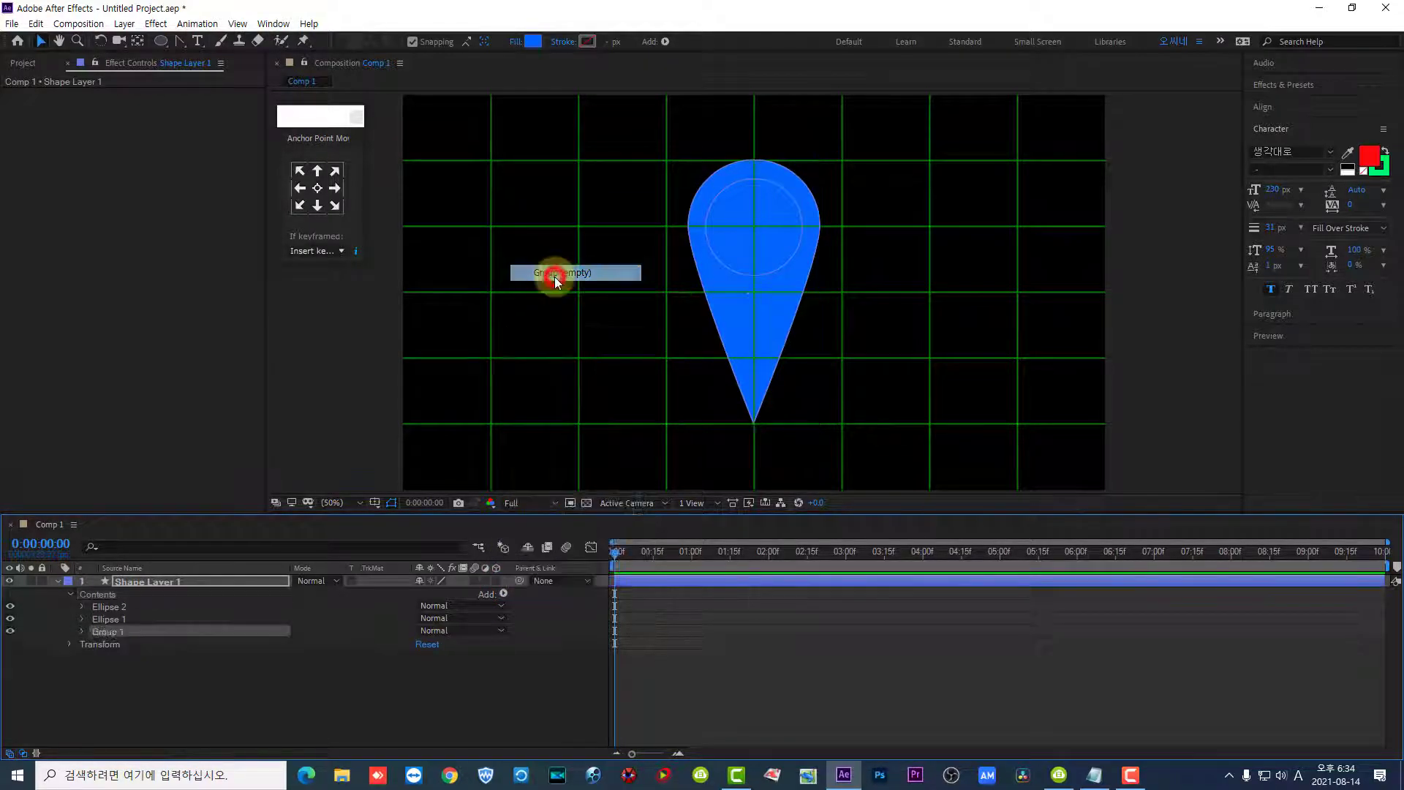
- Move Ellipse 2 and Ellipse 1 together into Group 1 and expand the group
drag(112, 606, 104, 631)
shift+click(115, 620)
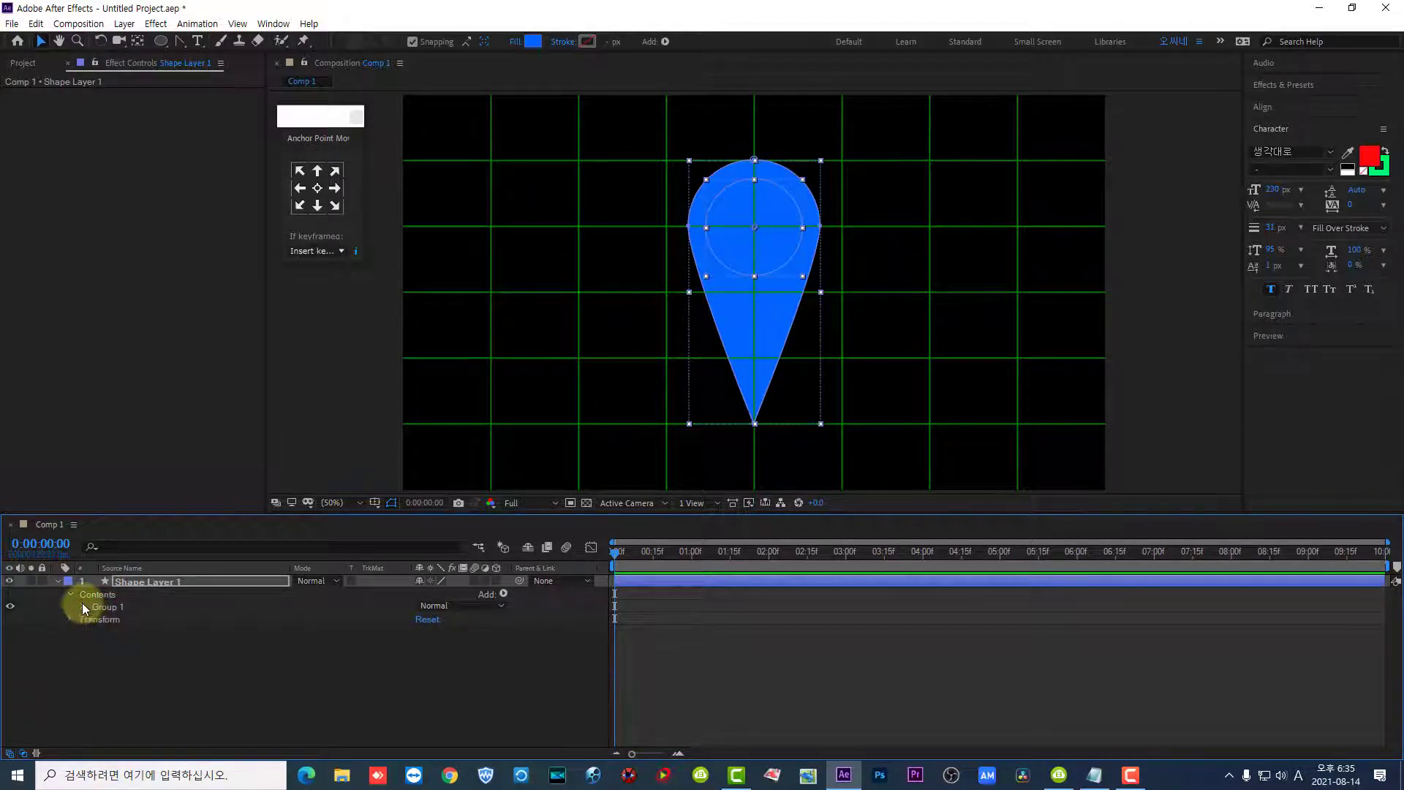
click(81, 606)
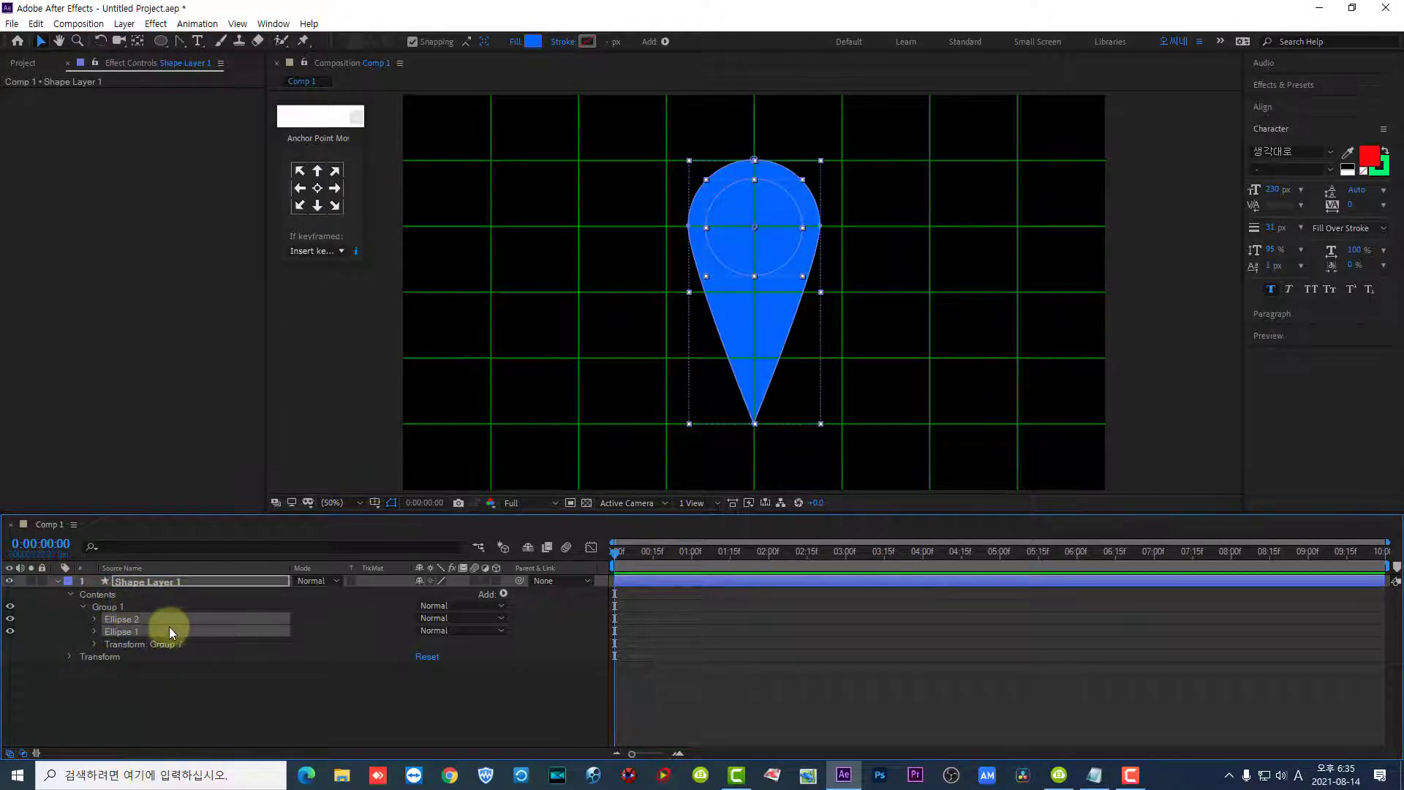
- Add a Merge Paths operation to Group 1
click(111, 608)
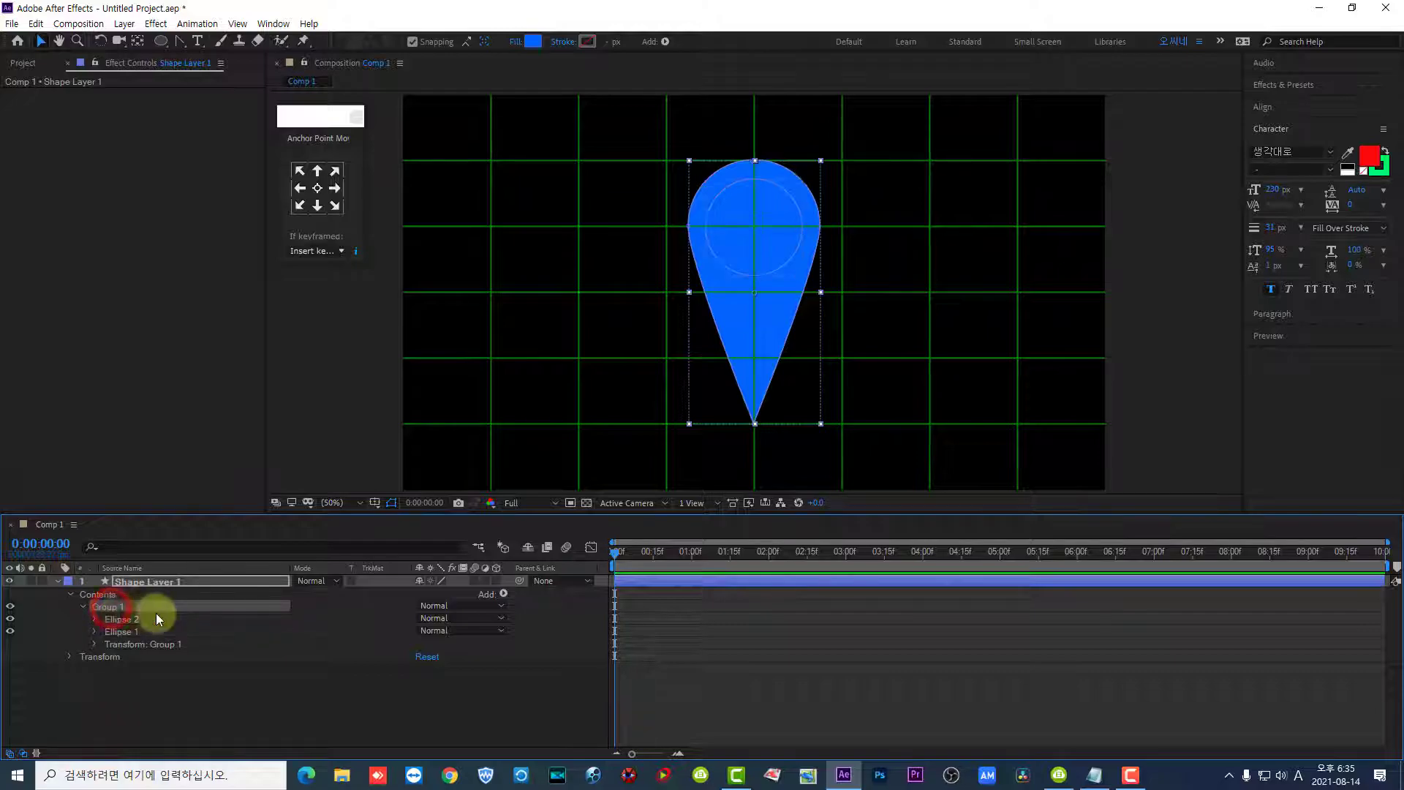
click(504, 594)
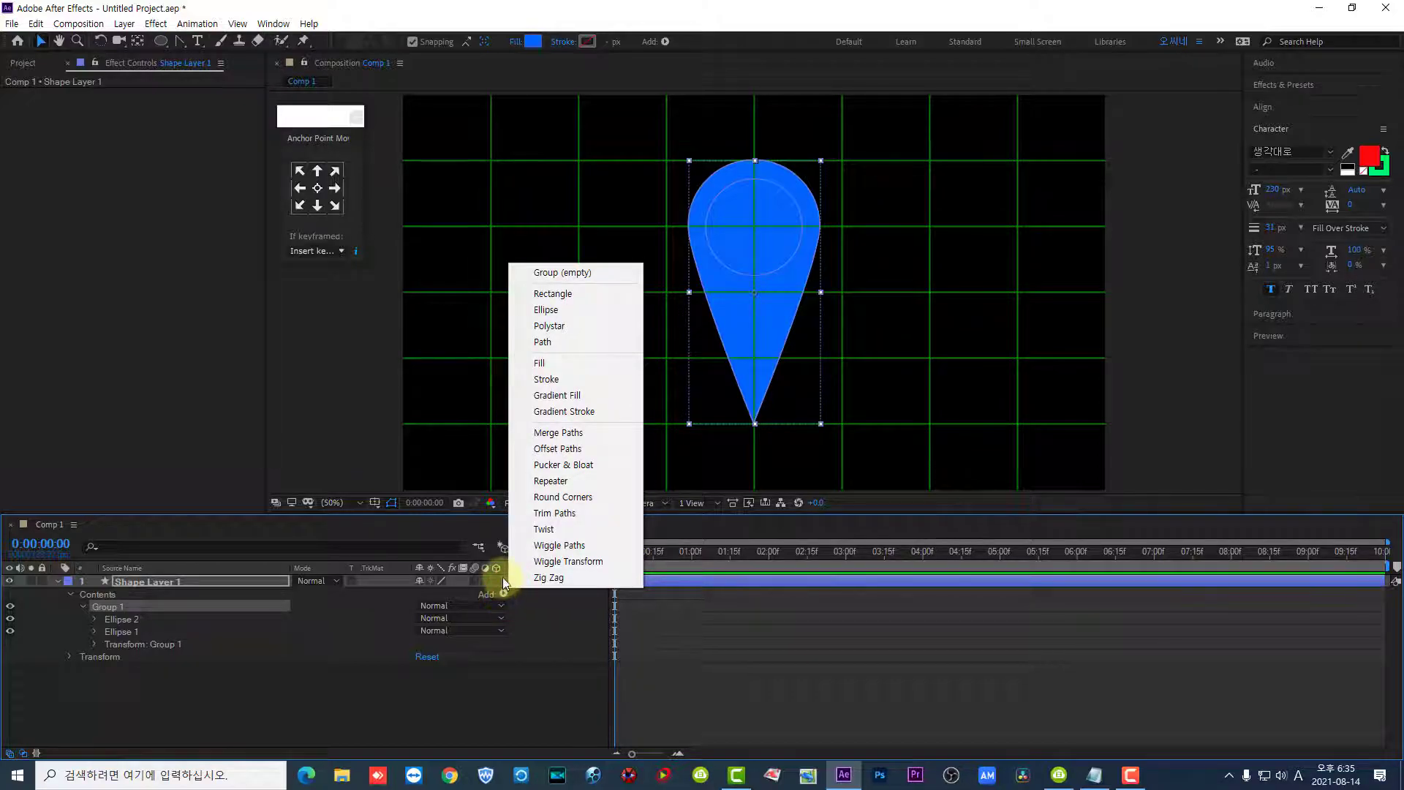
click(607, 436)
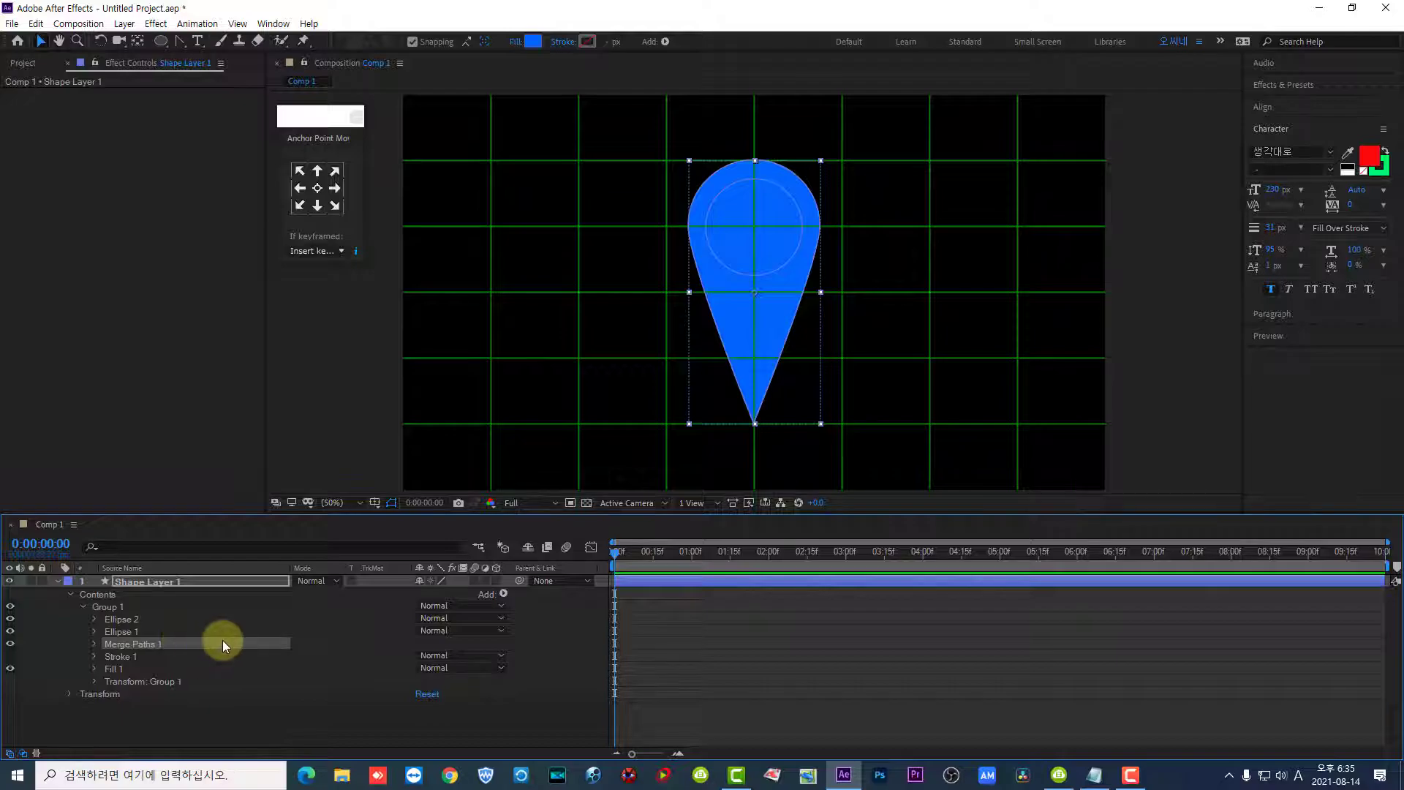
- Place Ellipse 1 above Ellipse 2 in Group 1 and set the Merge Paths mode to Exclude Intersections
click(123, 634)
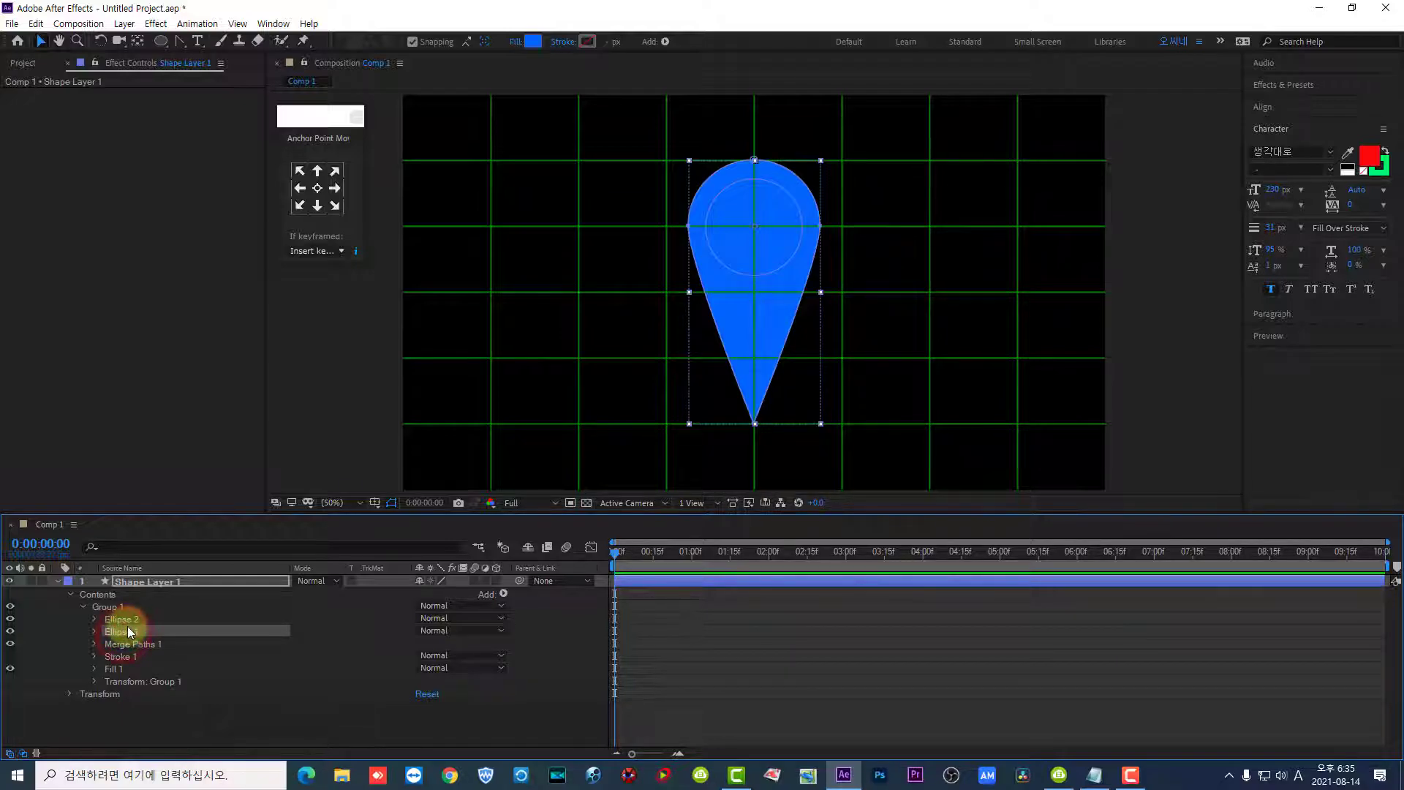
drag(123, 633, 180, 613)
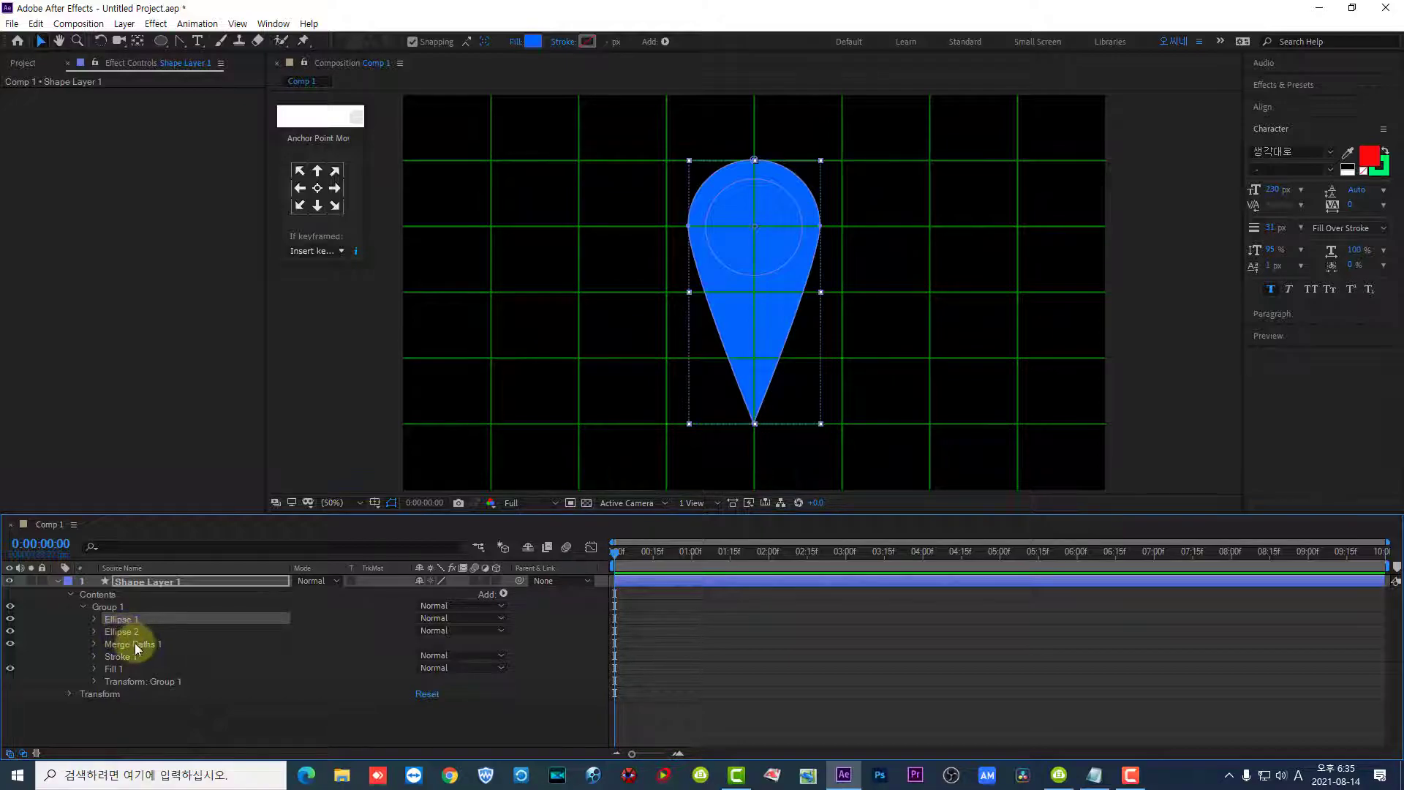
click(93, 644)
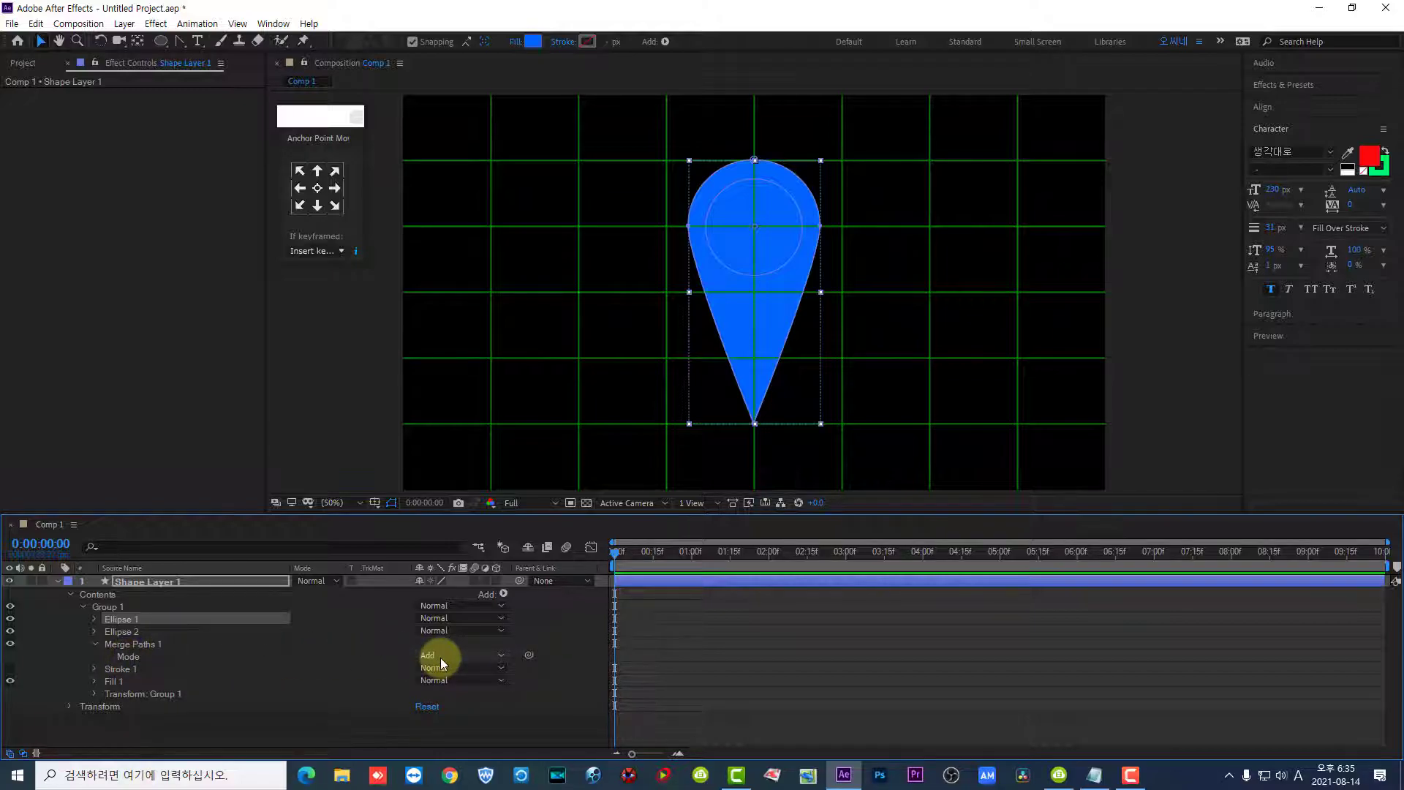
click(495, 656)
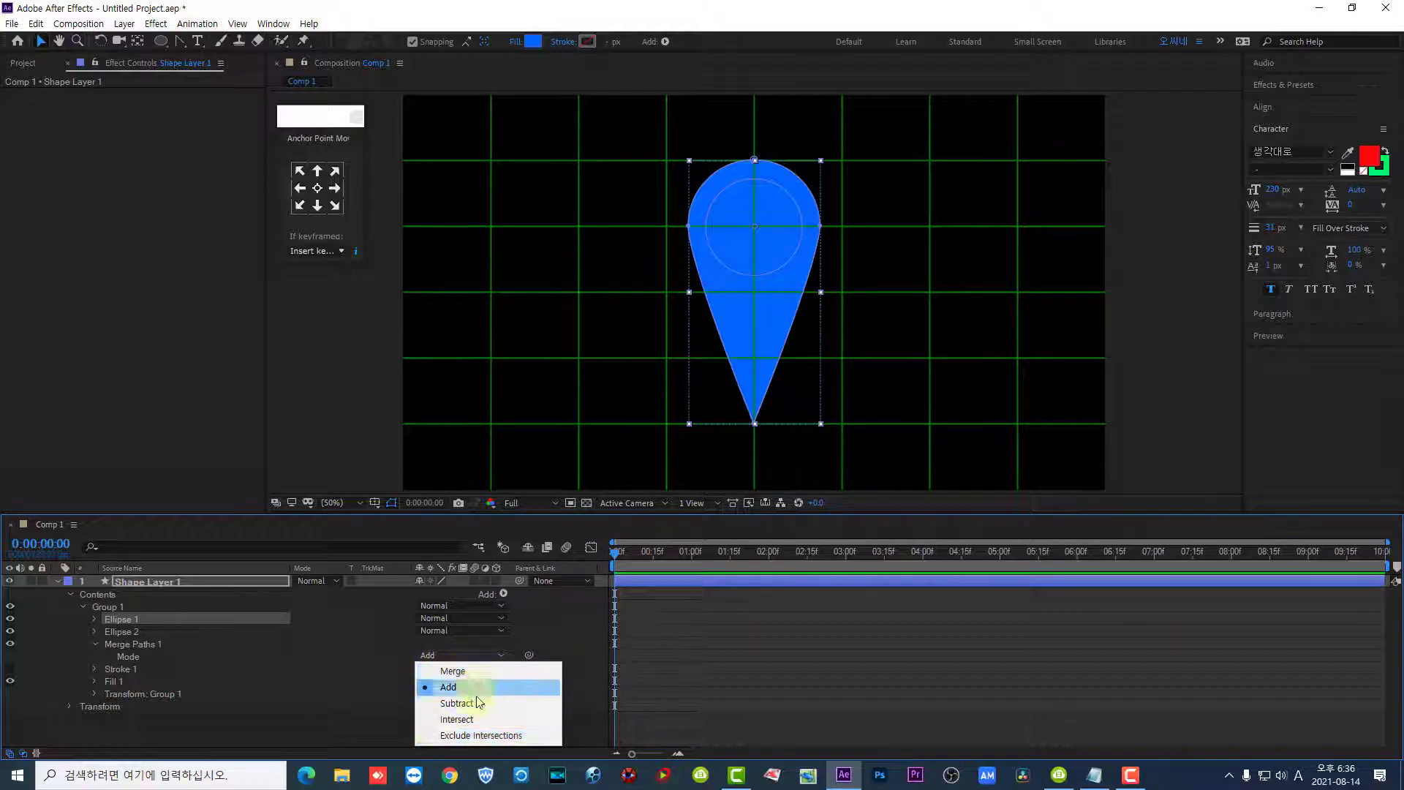
click(447, 734)
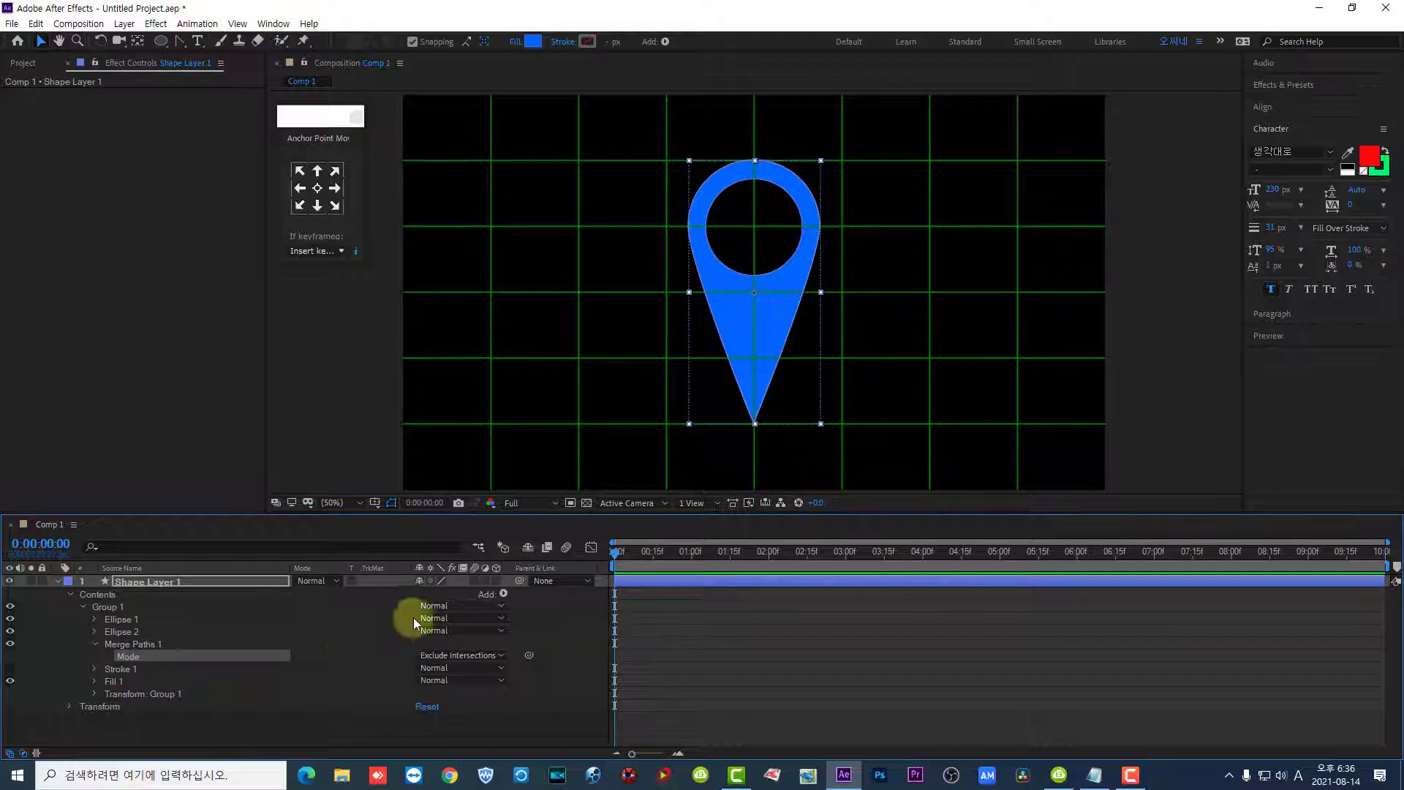
- Collapse Shape Layer 1 and make it a 3D layer
click(58, 582)
click(212, 582)
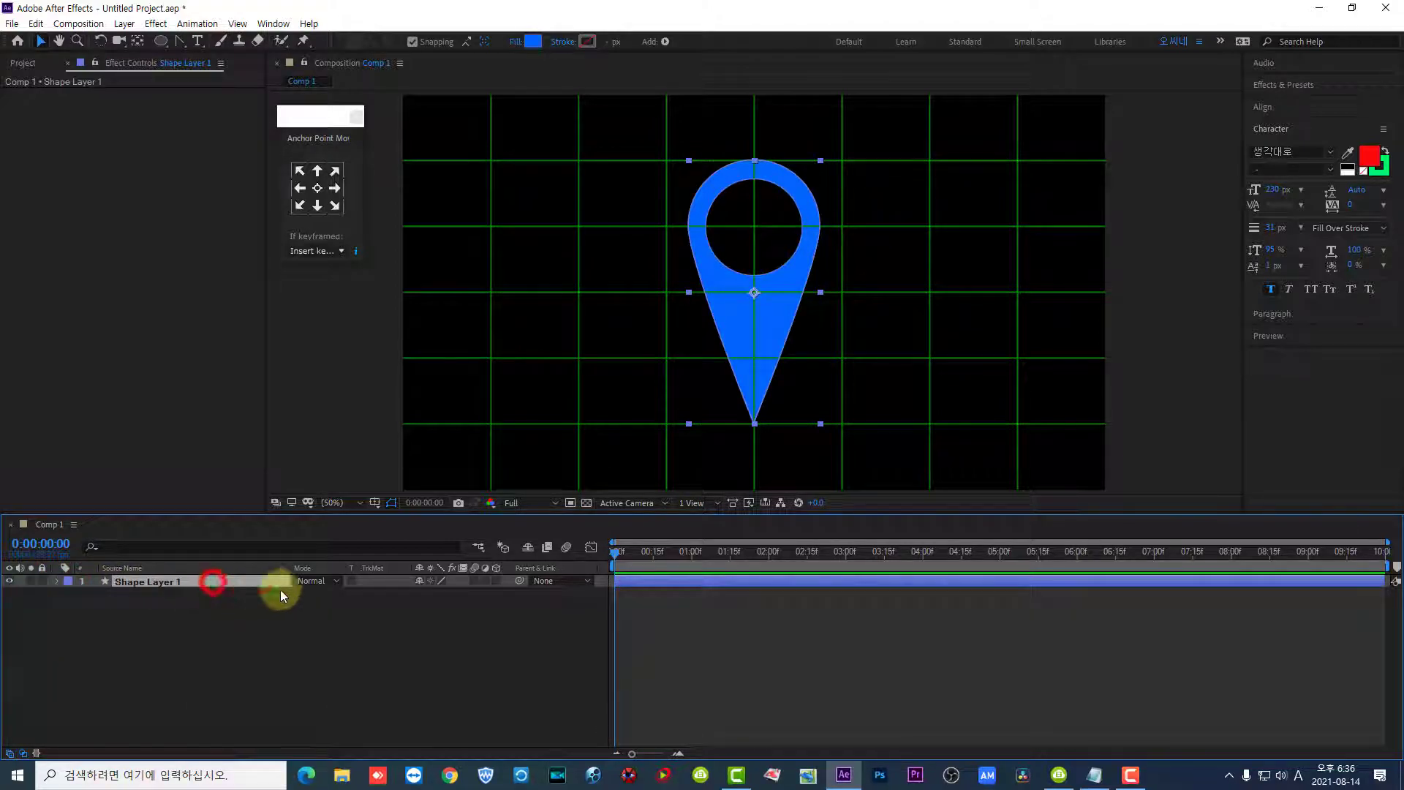
click(496, 581)
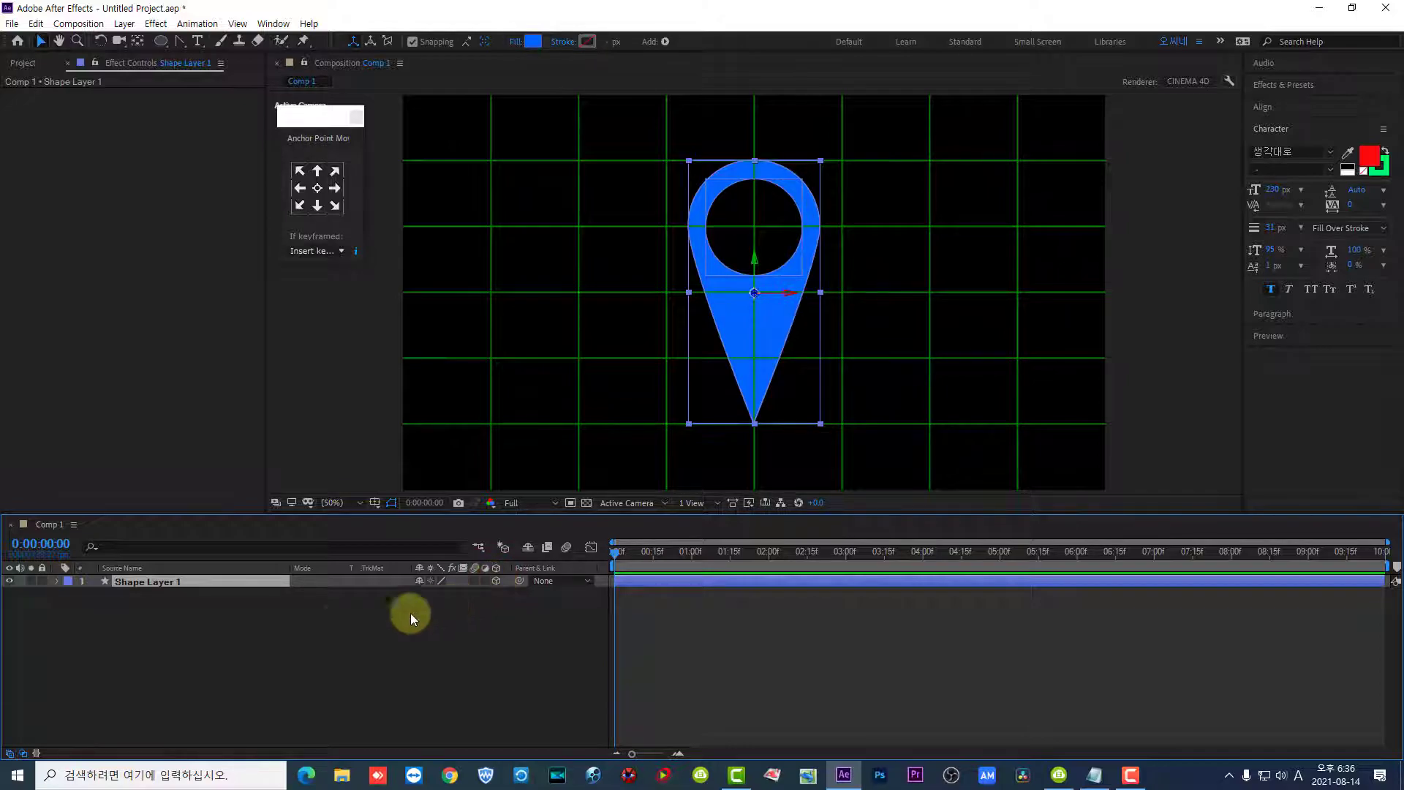
- Collapse the 3D shape layer's Contents and expand its Geometry Options to examine the bevel and extrusion settings
click(58, 582)
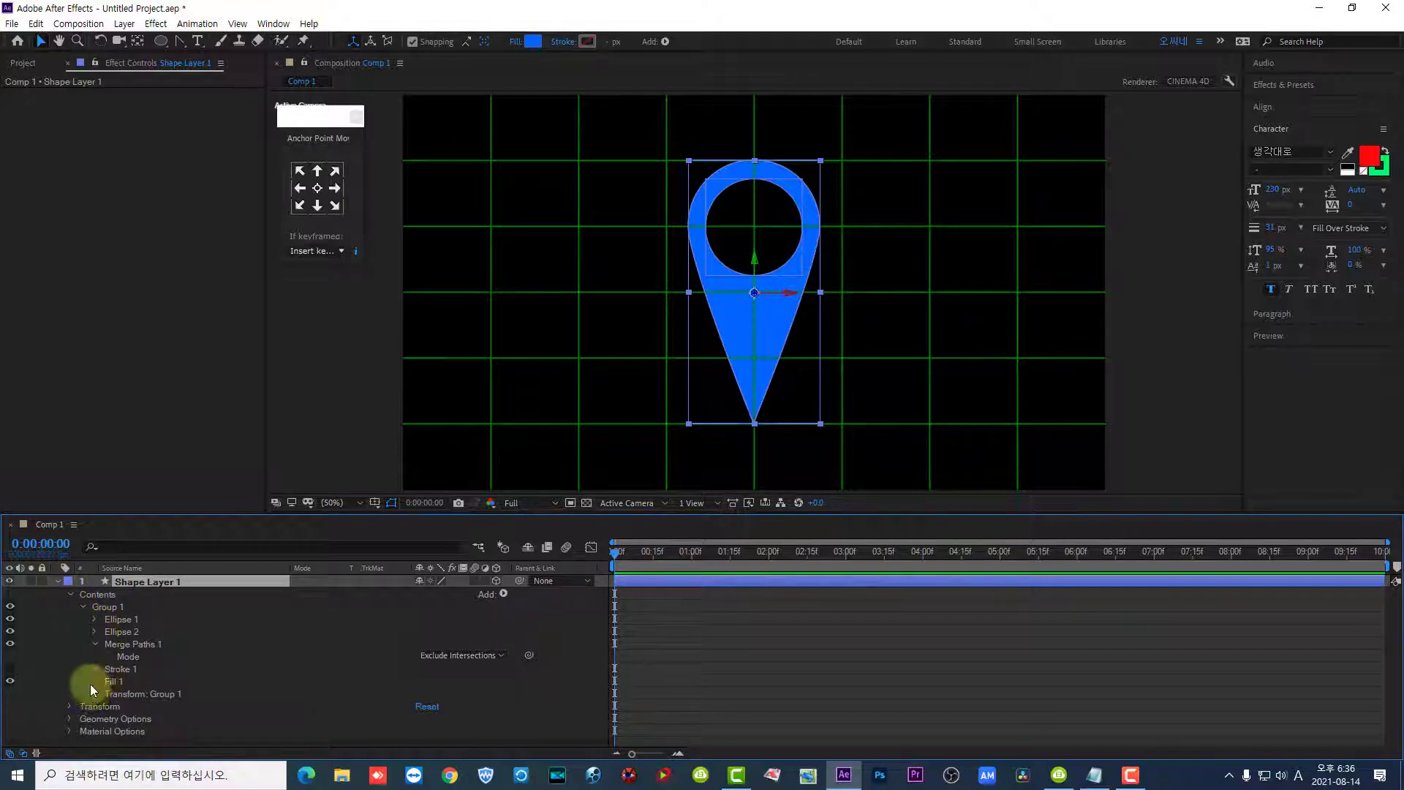
click(59, 582)
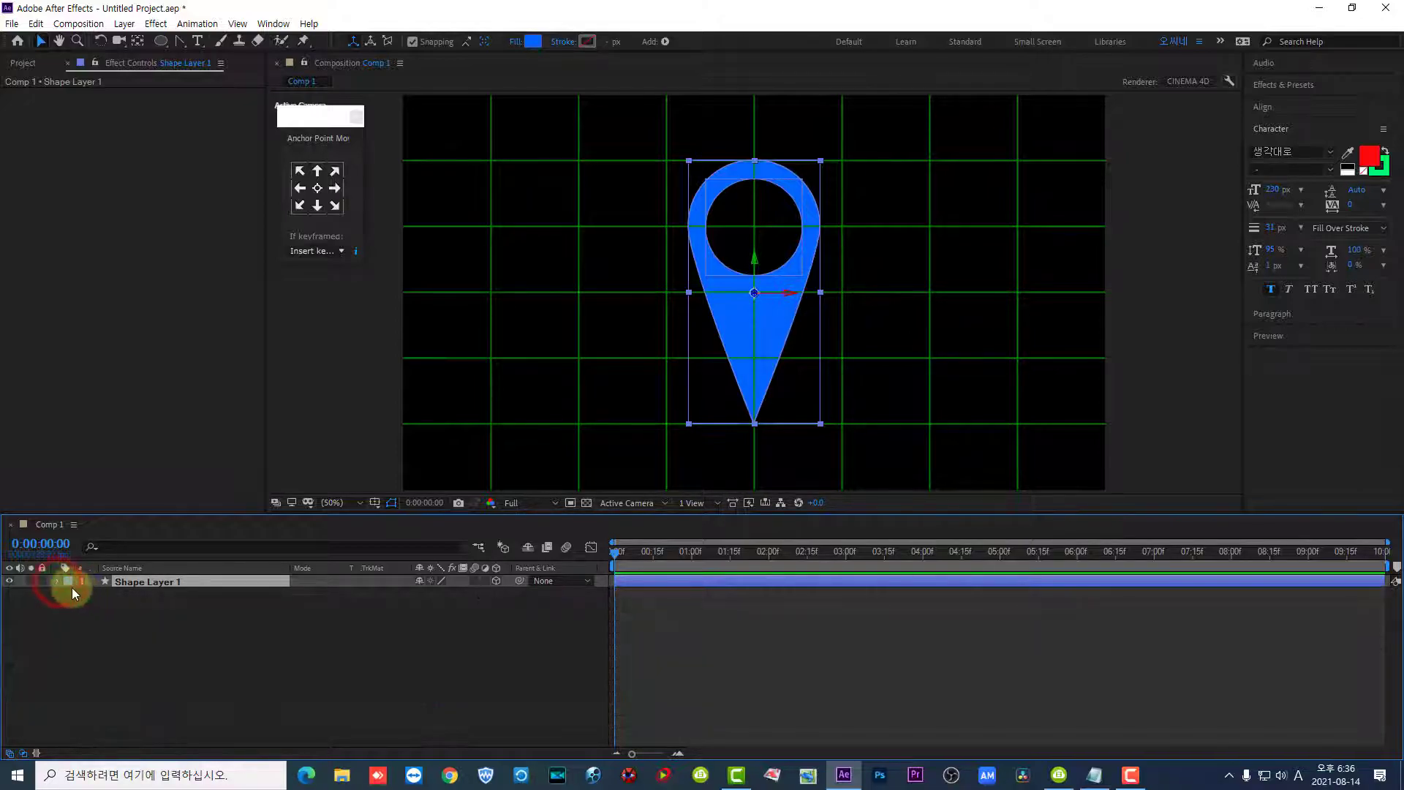
click(56, 581)
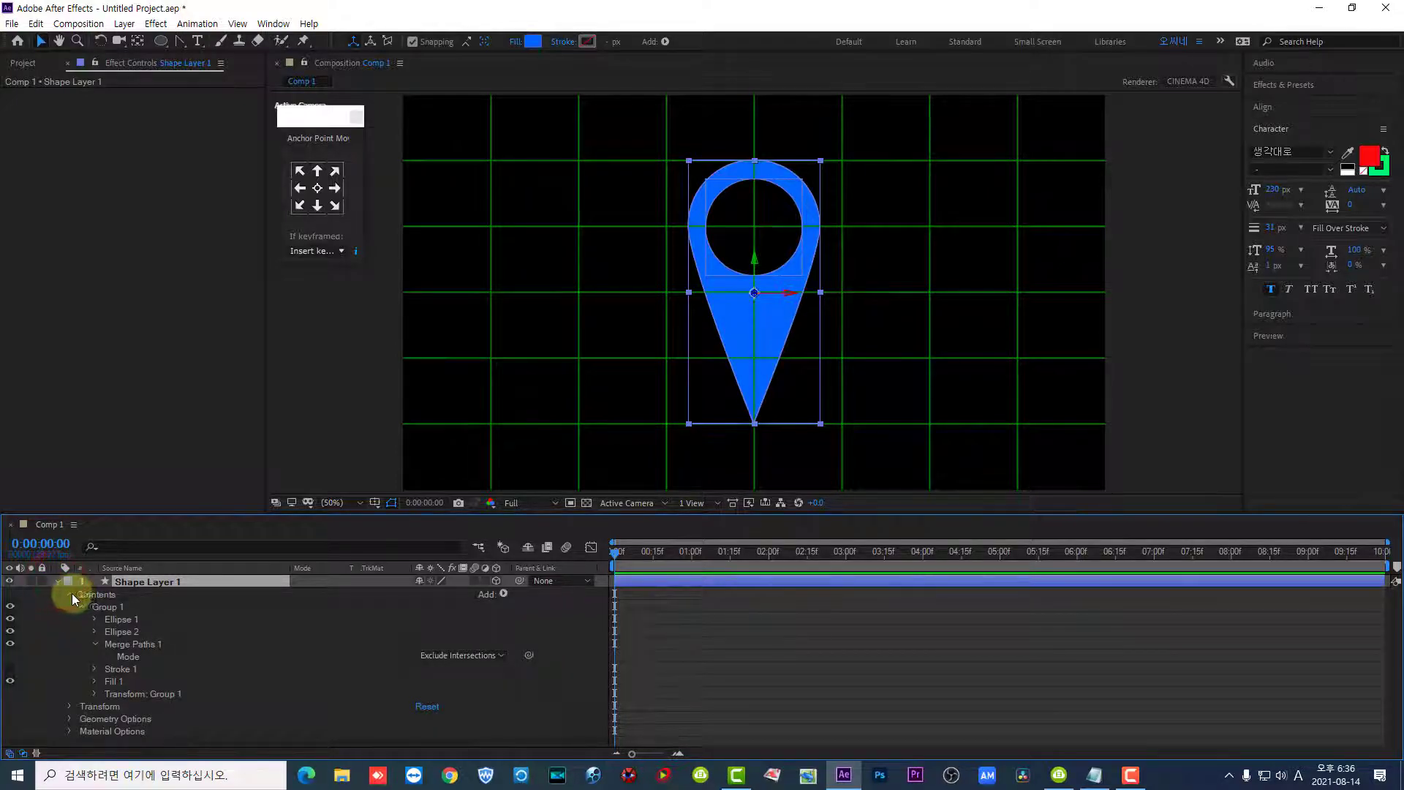
click(72, 595)
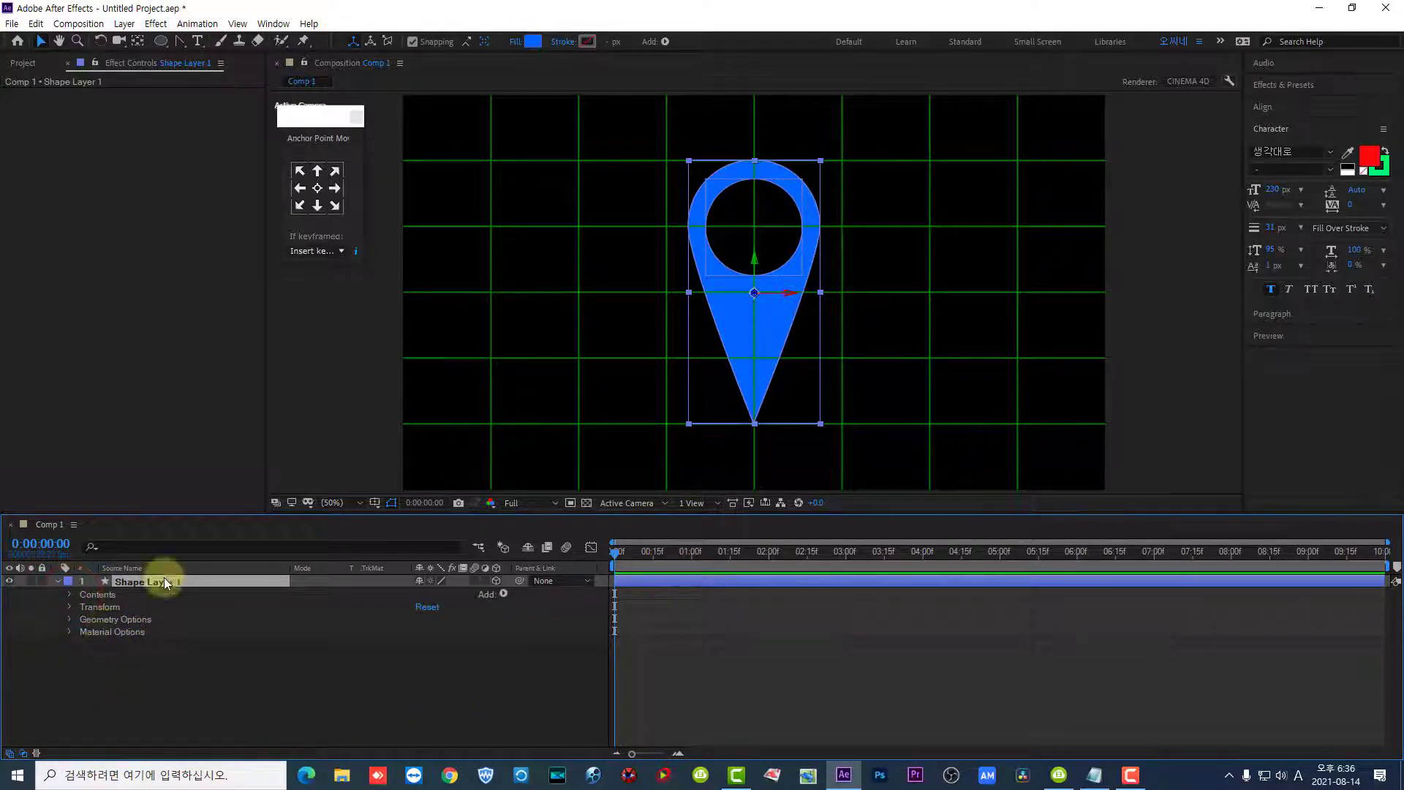
click(67, 623)
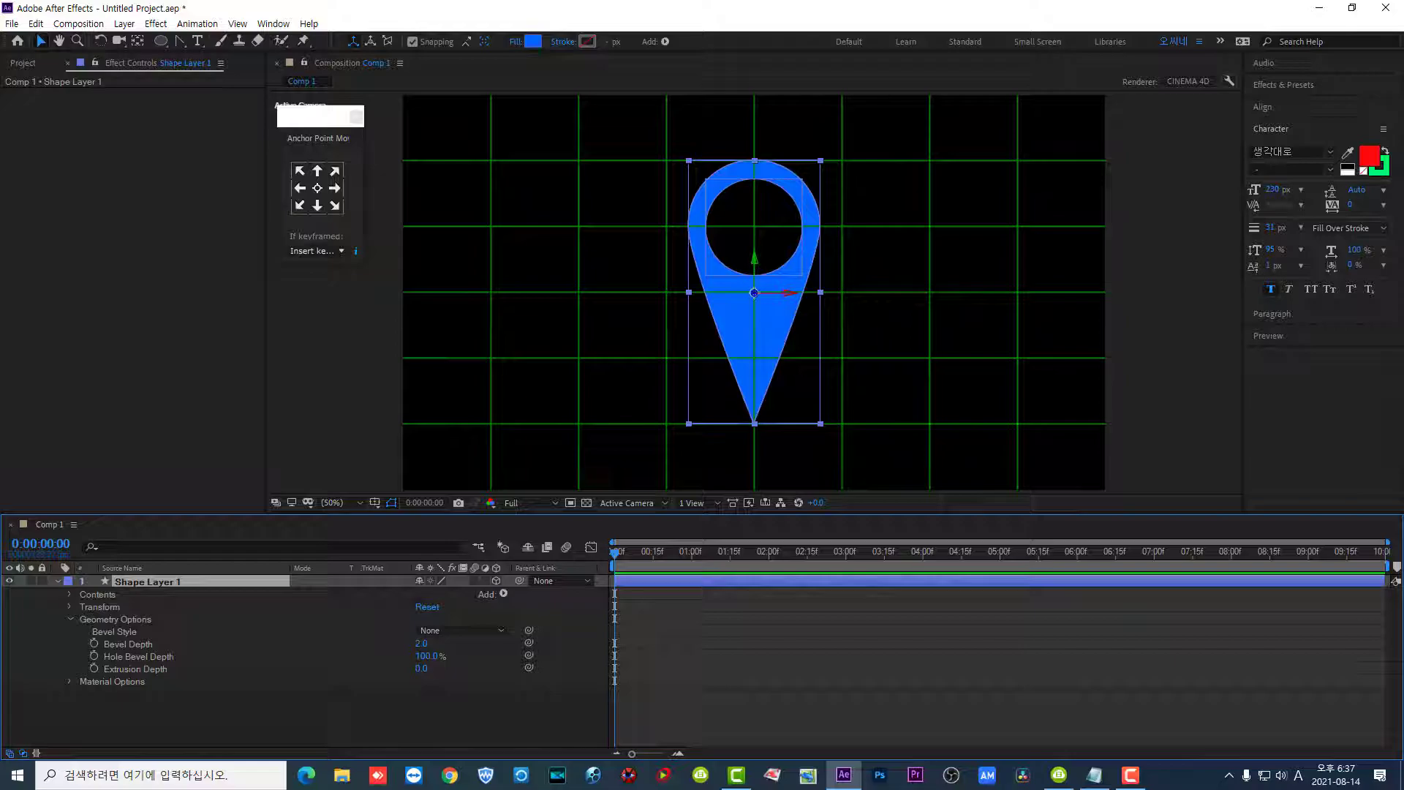
- Try a Y Rotation of 71° on the pin layer and set it back to 0°
click(70, 607)
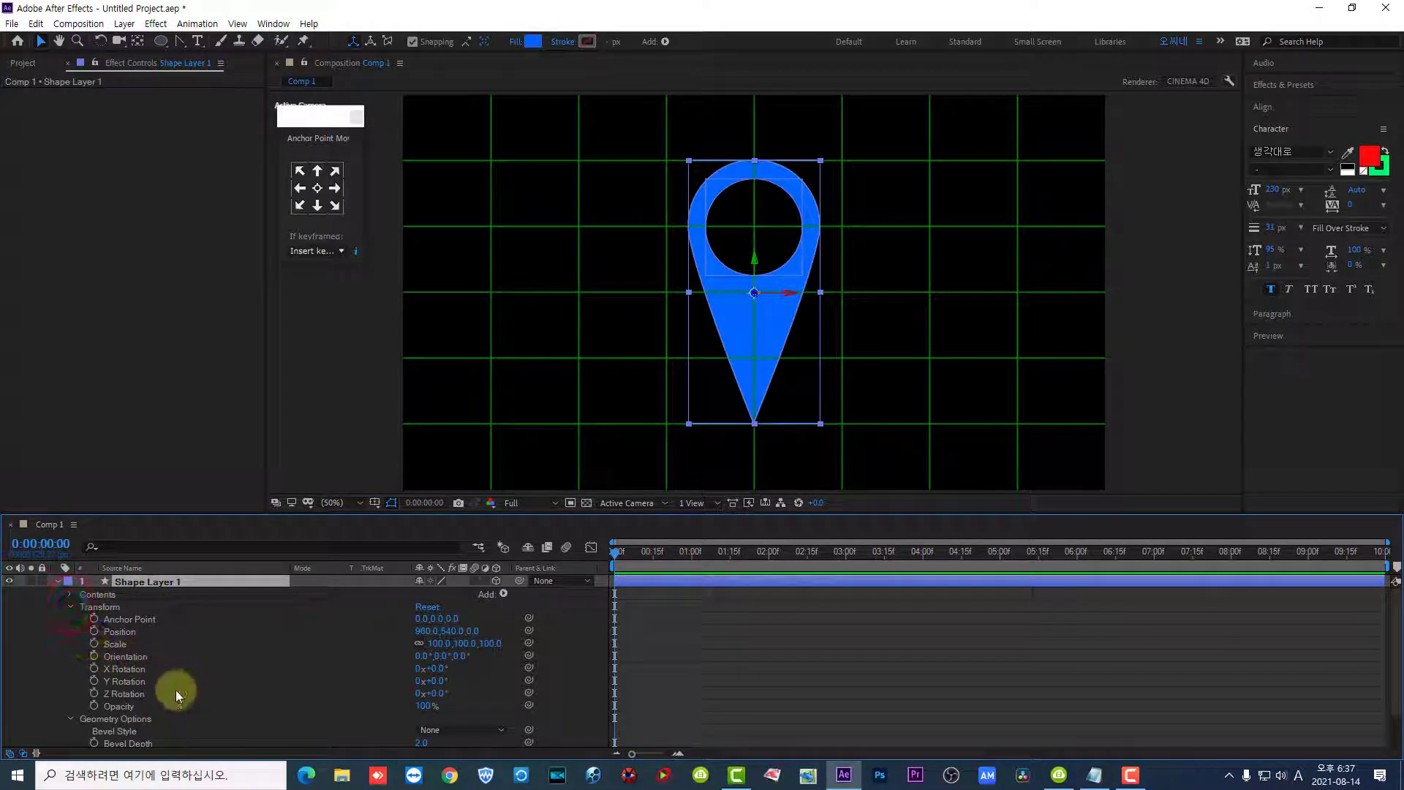
drag(439, 681, 491, 684)
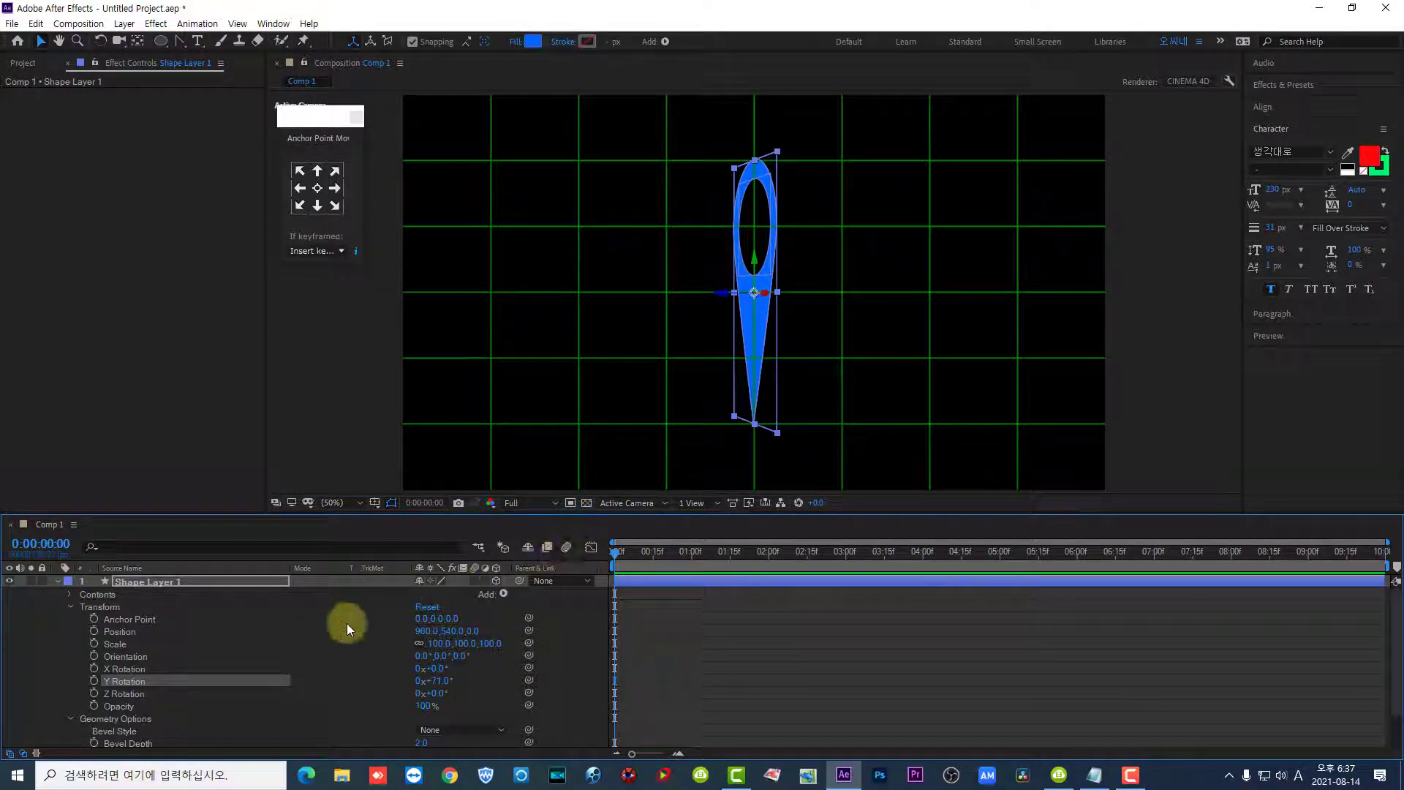
click(443, 681)
text(0)
key(Return)
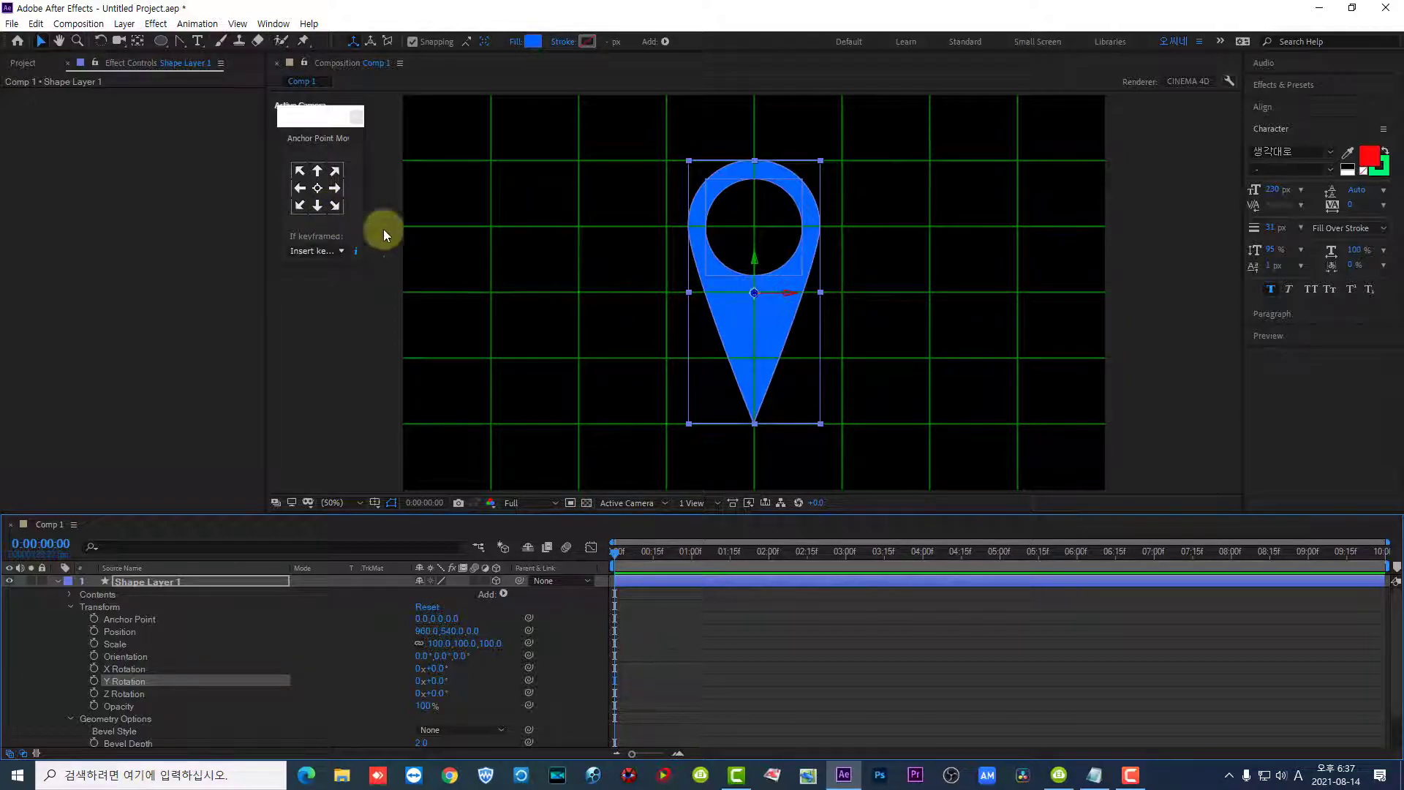
- Move the pin layer's anchor point to its bottom centre, at the pin's tip
click(316, 206)
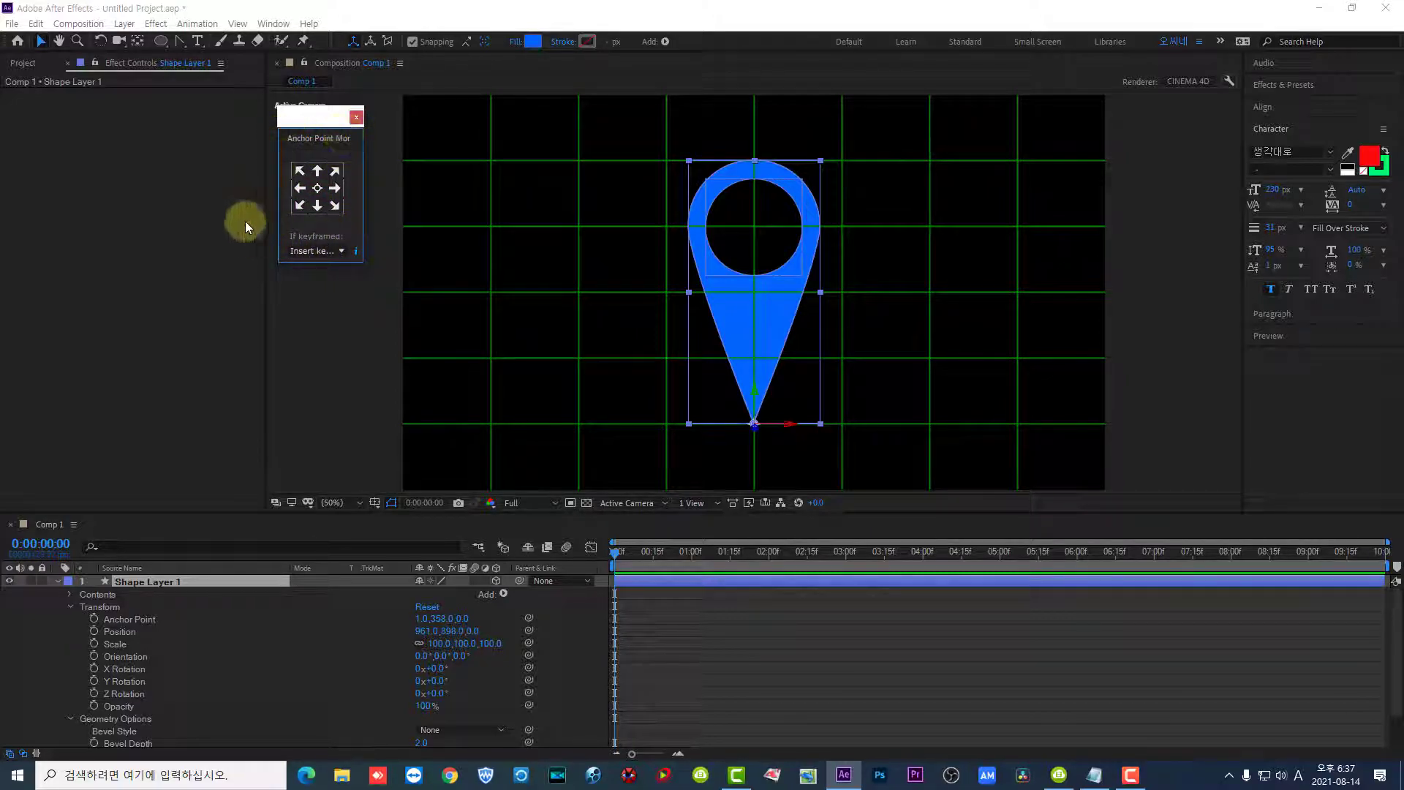
click(137, 42)
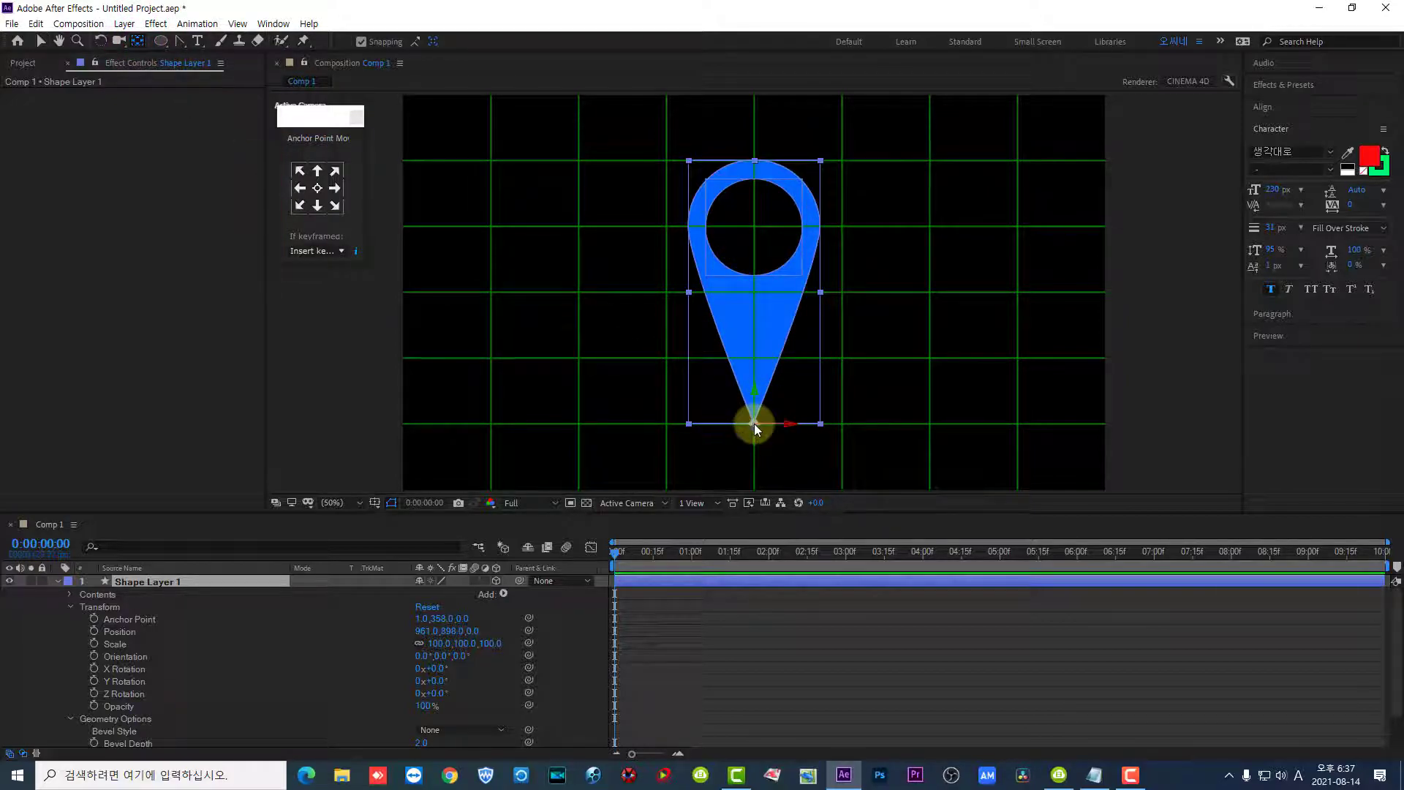
click(41, 42)
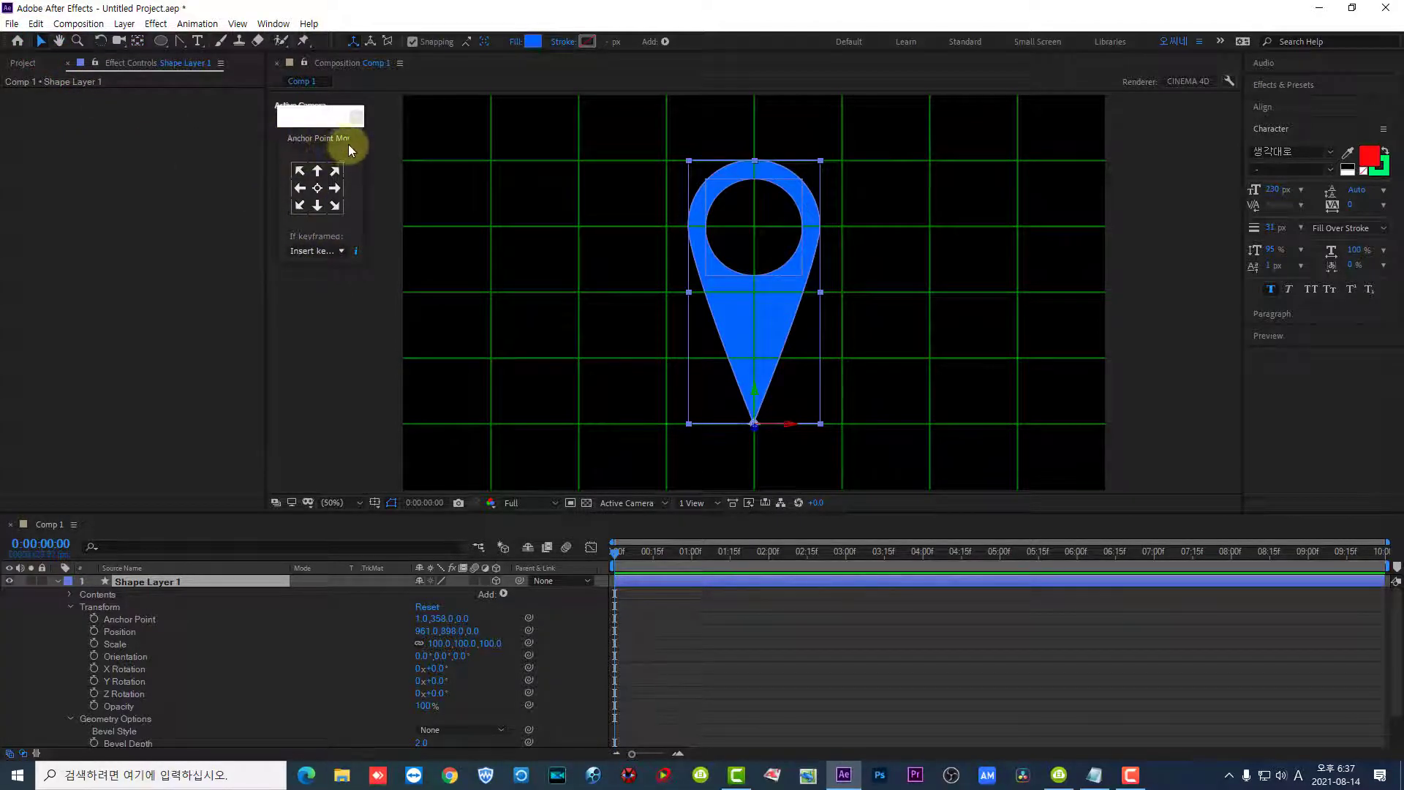
- Turn the pin layer to a Y Rotation of 62° and set its Extrusion Depth to 100
click(319, 207)
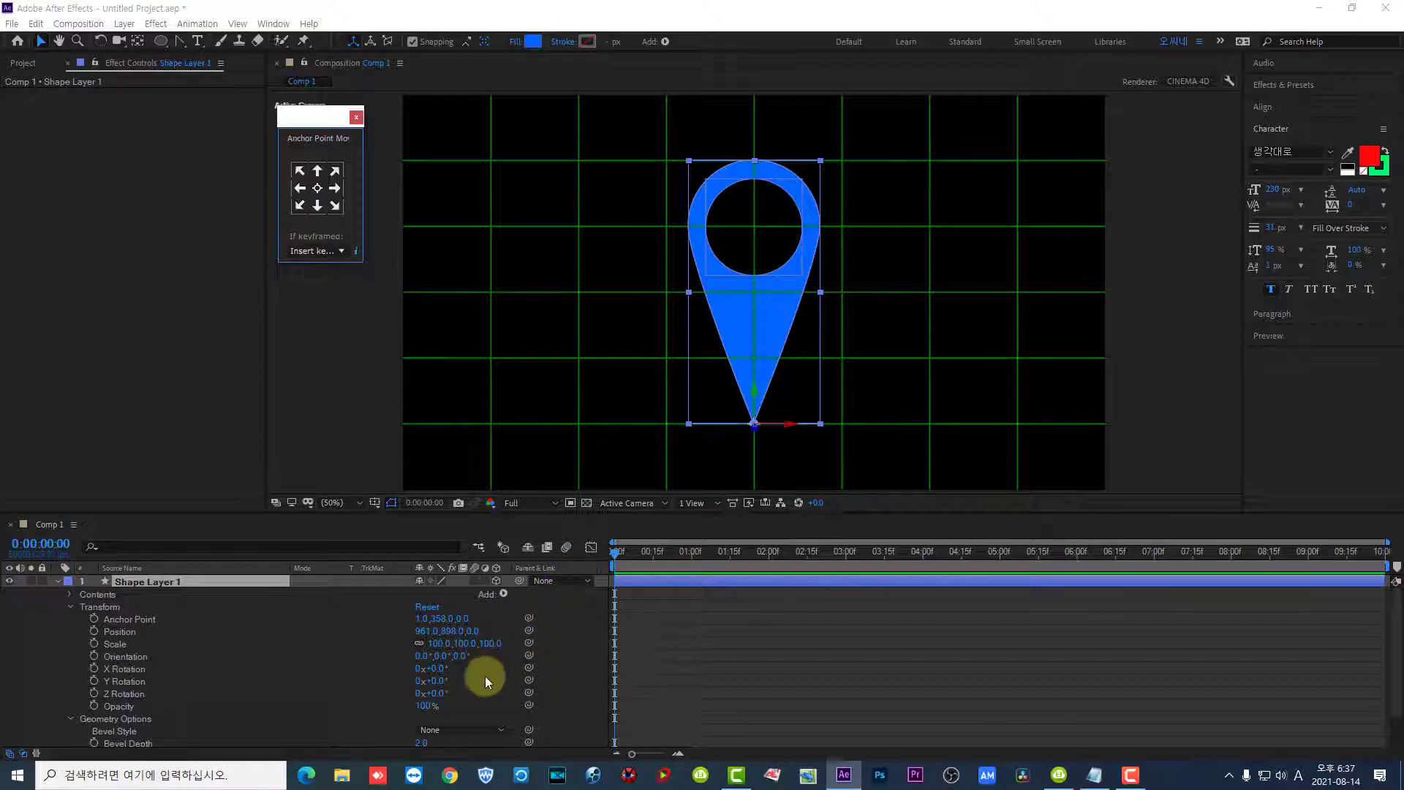
drag(445, 679, 476, 673)
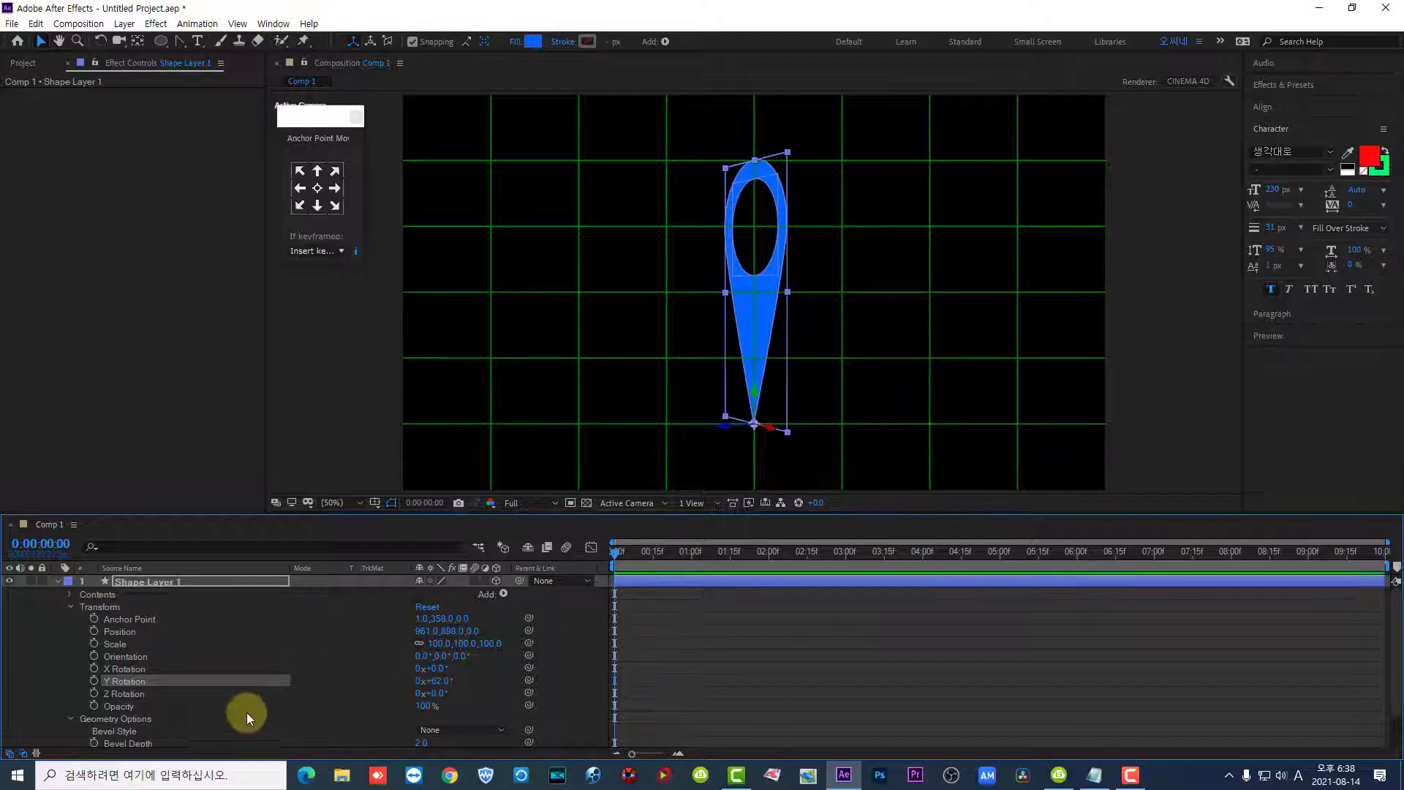
scroll(253, 682, down, 3)
scroll(253, 682, down, 1)
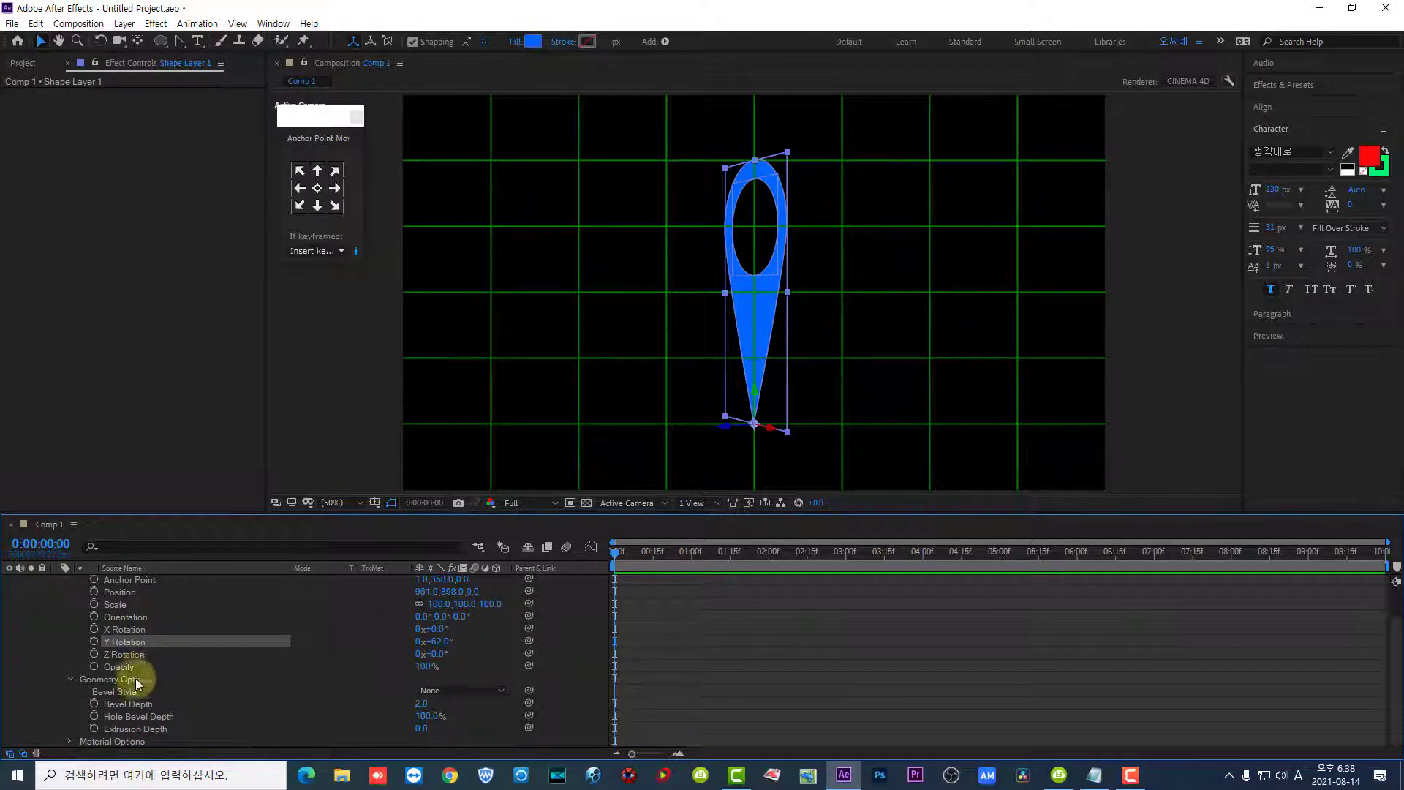
click(113, 730)
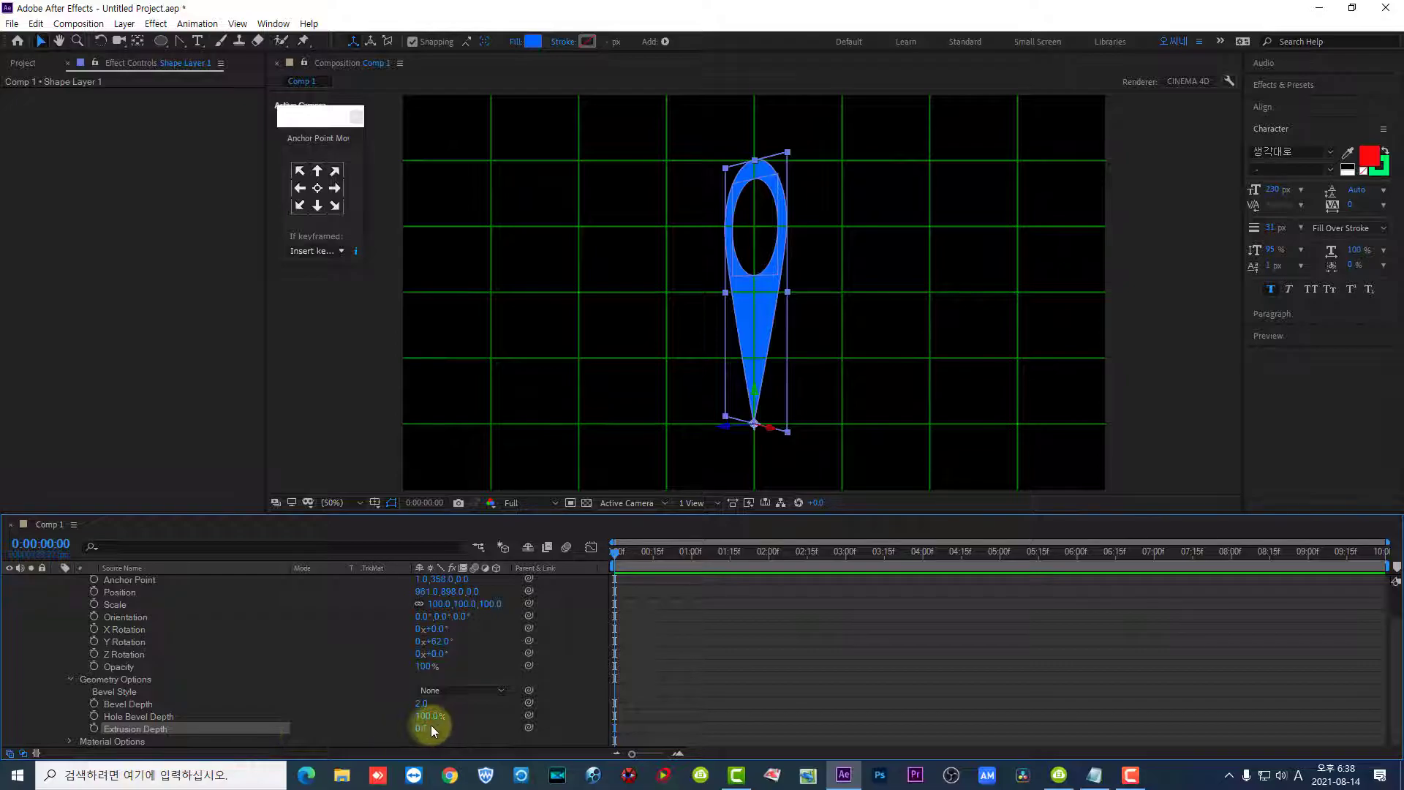
click(475, 731)
drag(420, 727, 476, 740)
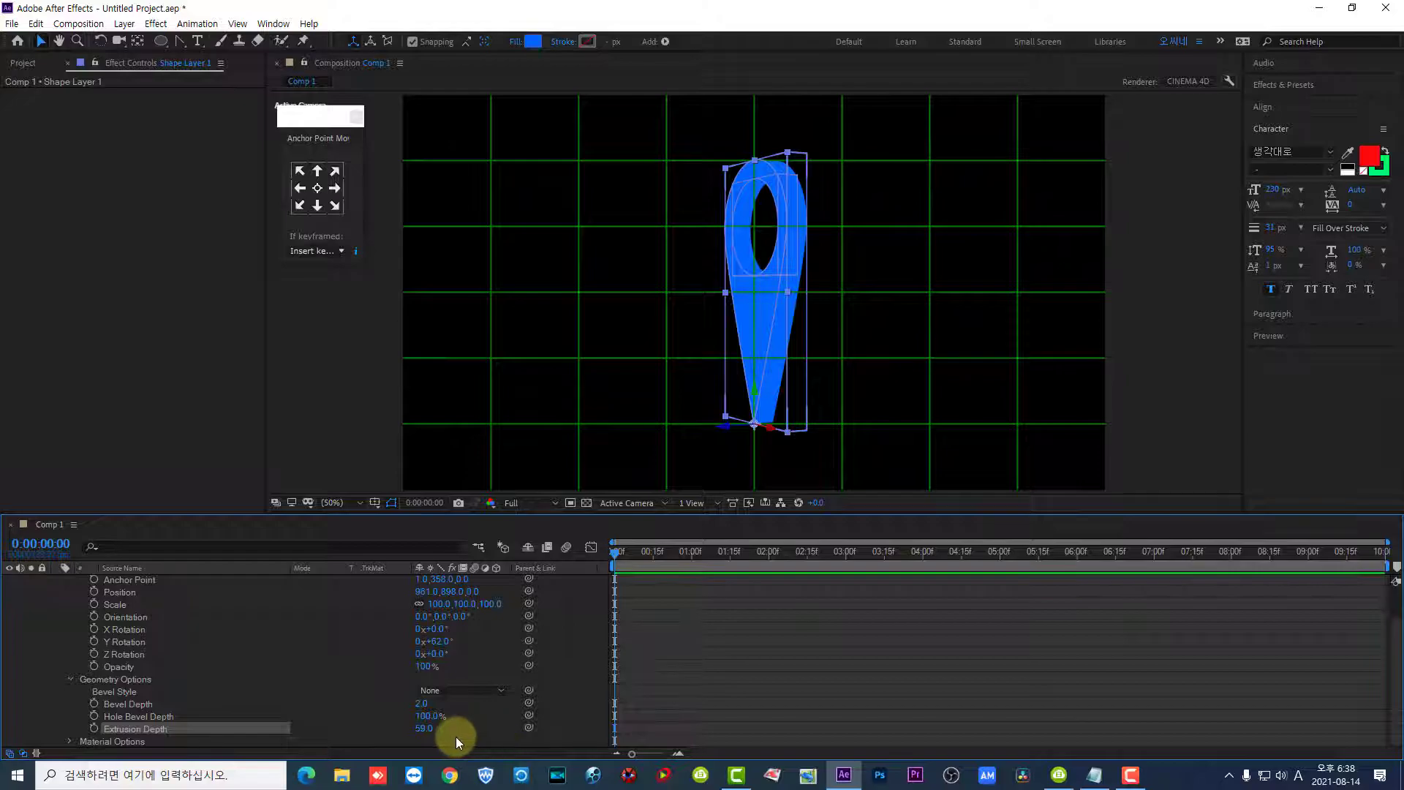
click(431, 728)
text(100)
key(Return)
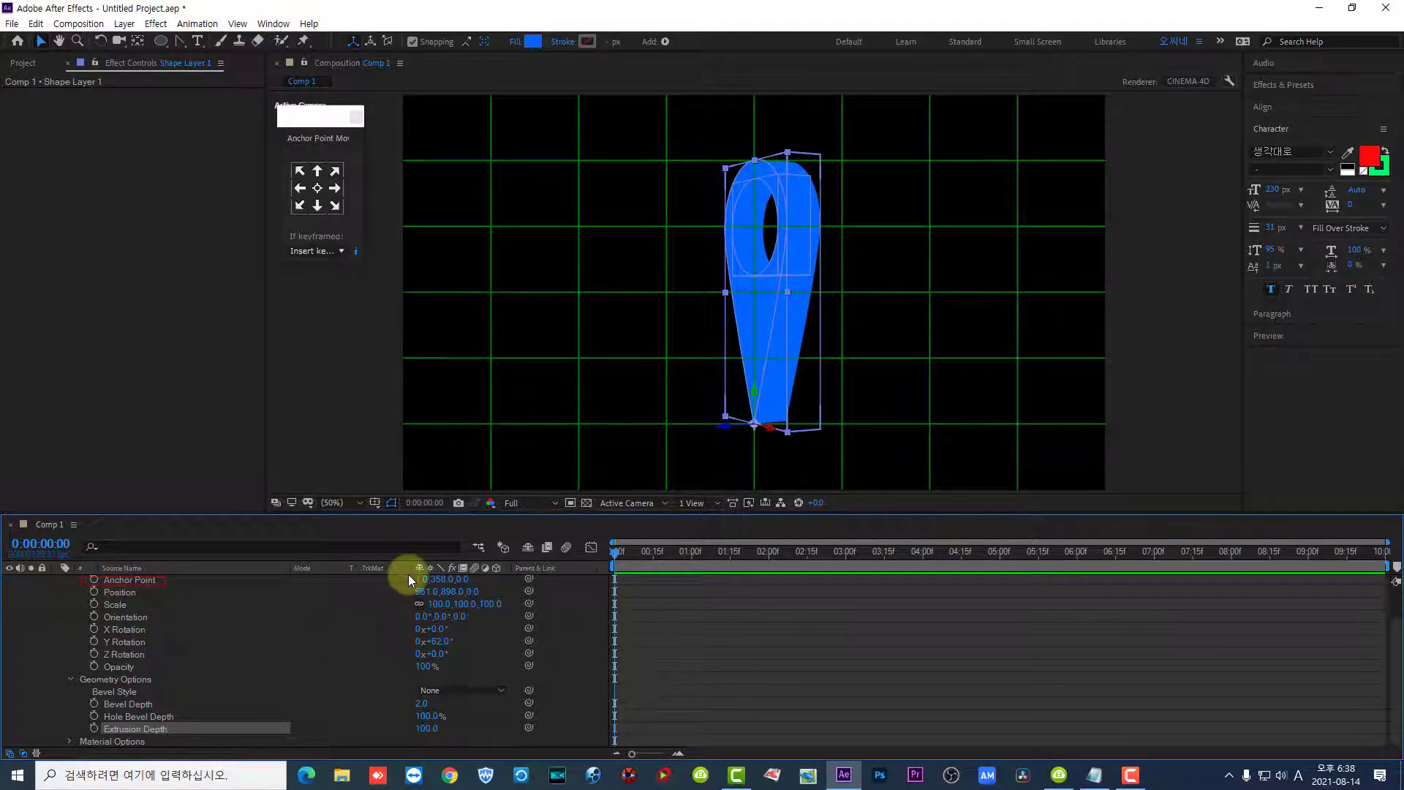
- Set the Z value of the pin layer's Anchor Point to 50
drag(420, 588, 462, 590)
key(Escape)
click(465, 579)
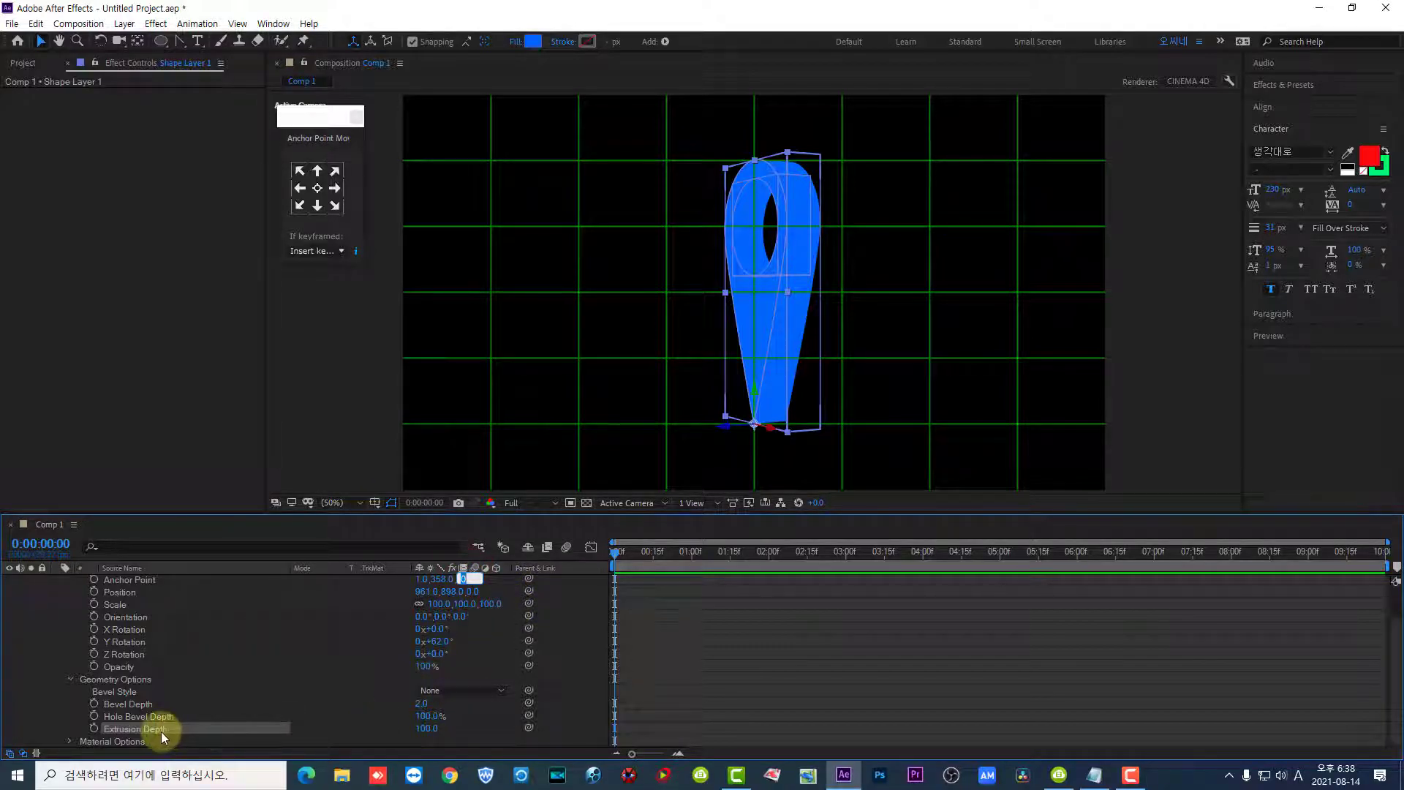
text(50)
key(Return)
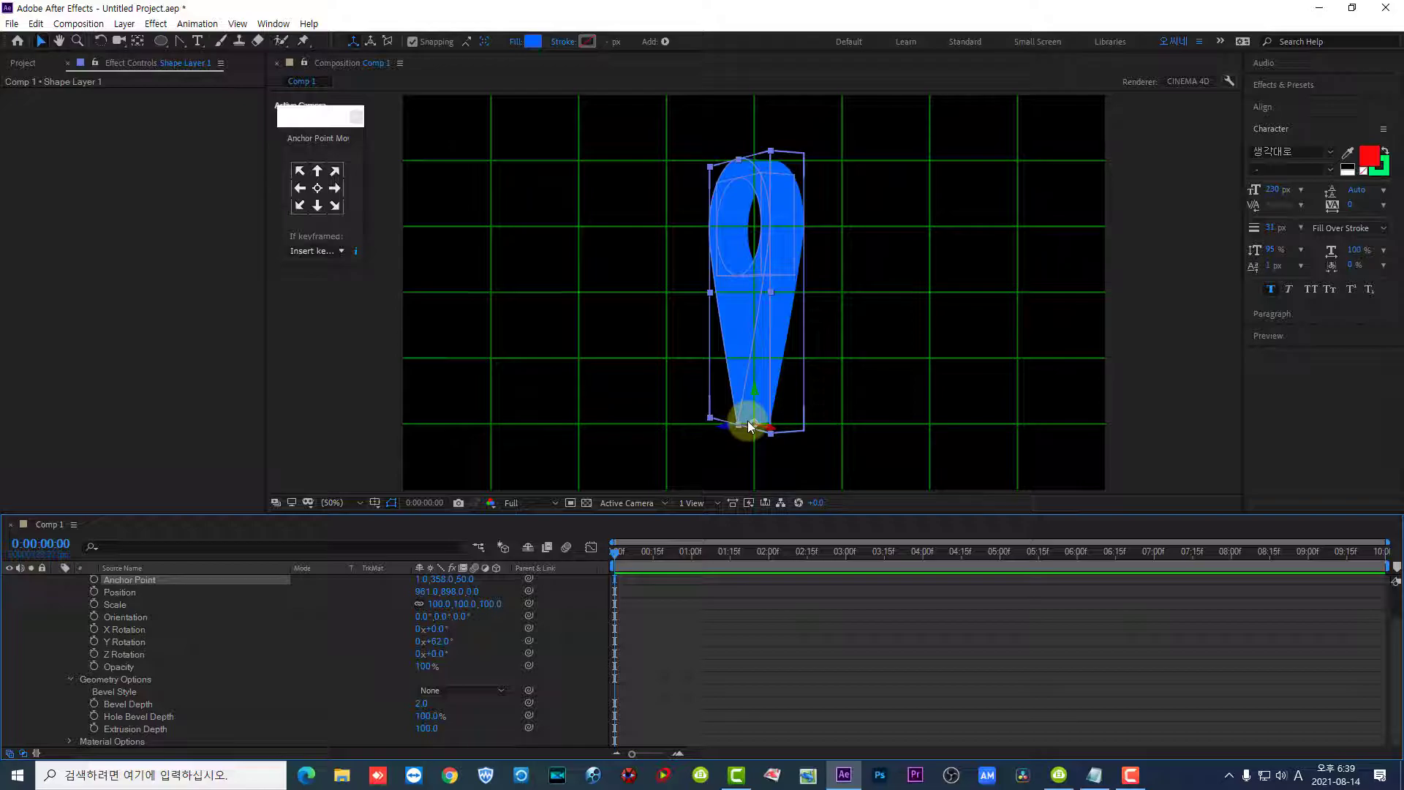
- Set the pin layer's Extrusion Depth to 50 and the Z value of its Anchor Point to 25
click(432, 730)
text(50)
key(Return)
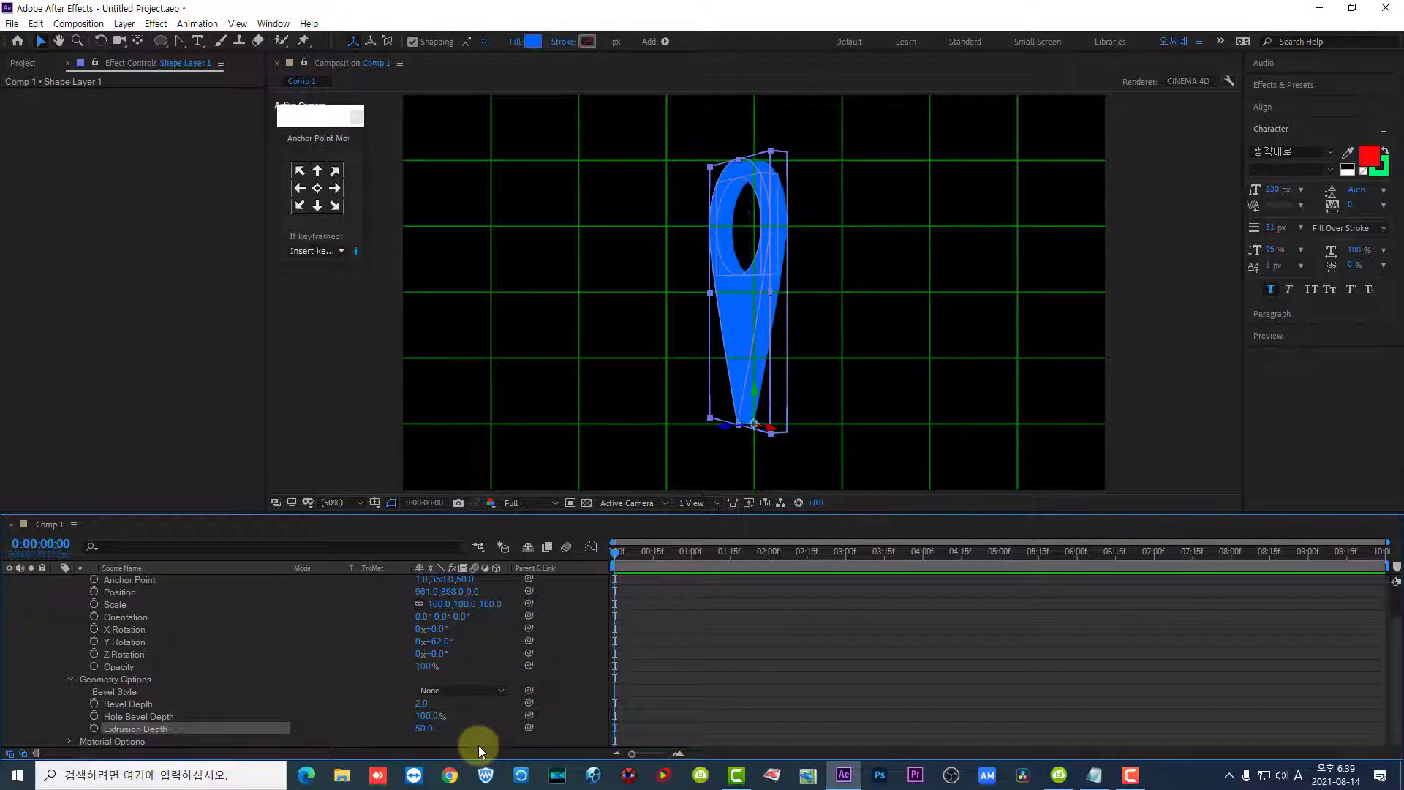
click(466, 578)
text(25)
key(Return)
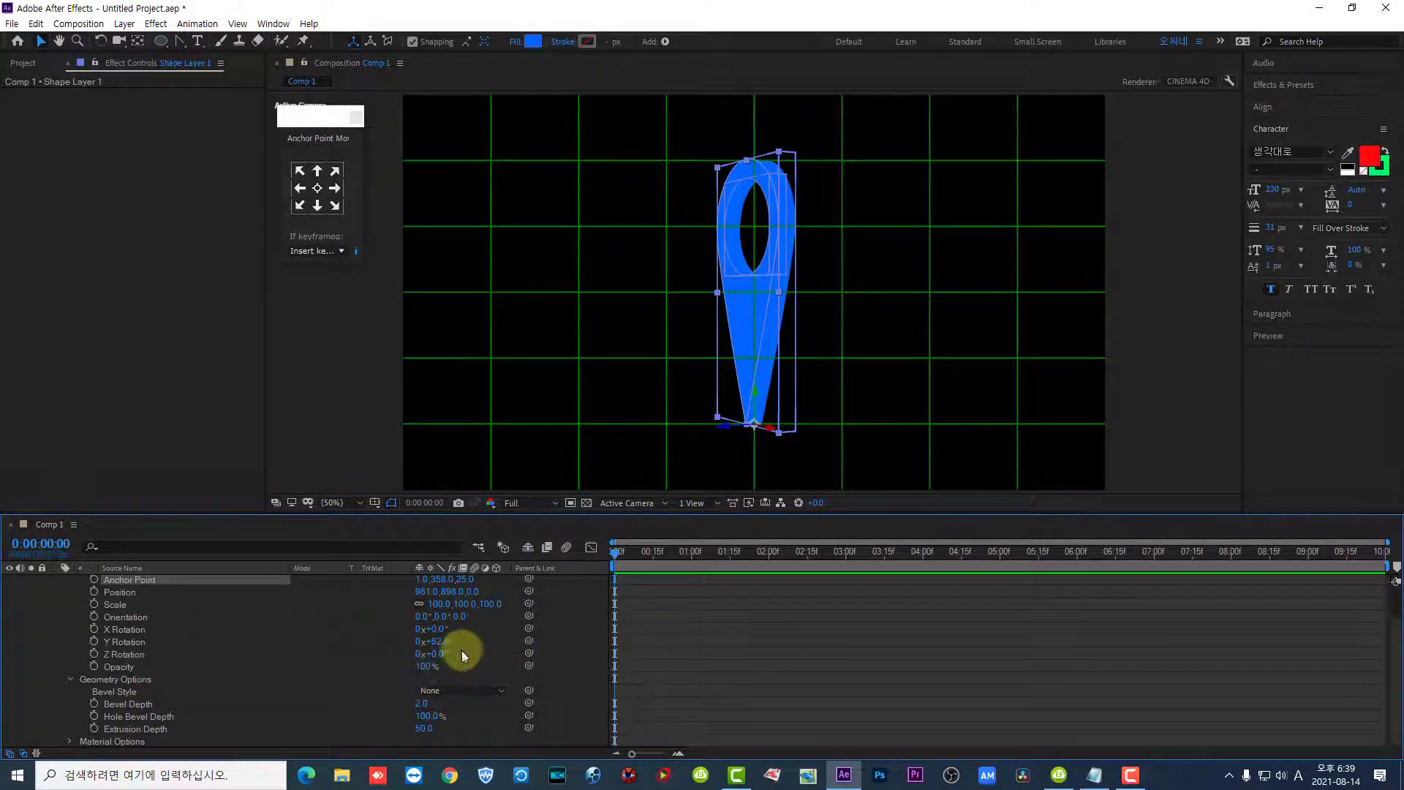
- Set the pin's Y Rotation back to 0° and keyframe it at the start of the composition
mouse_move(442, 642)
mouse_down()
mouse_move(619, 674)
mouse_move(441, 652)
mouse_up()
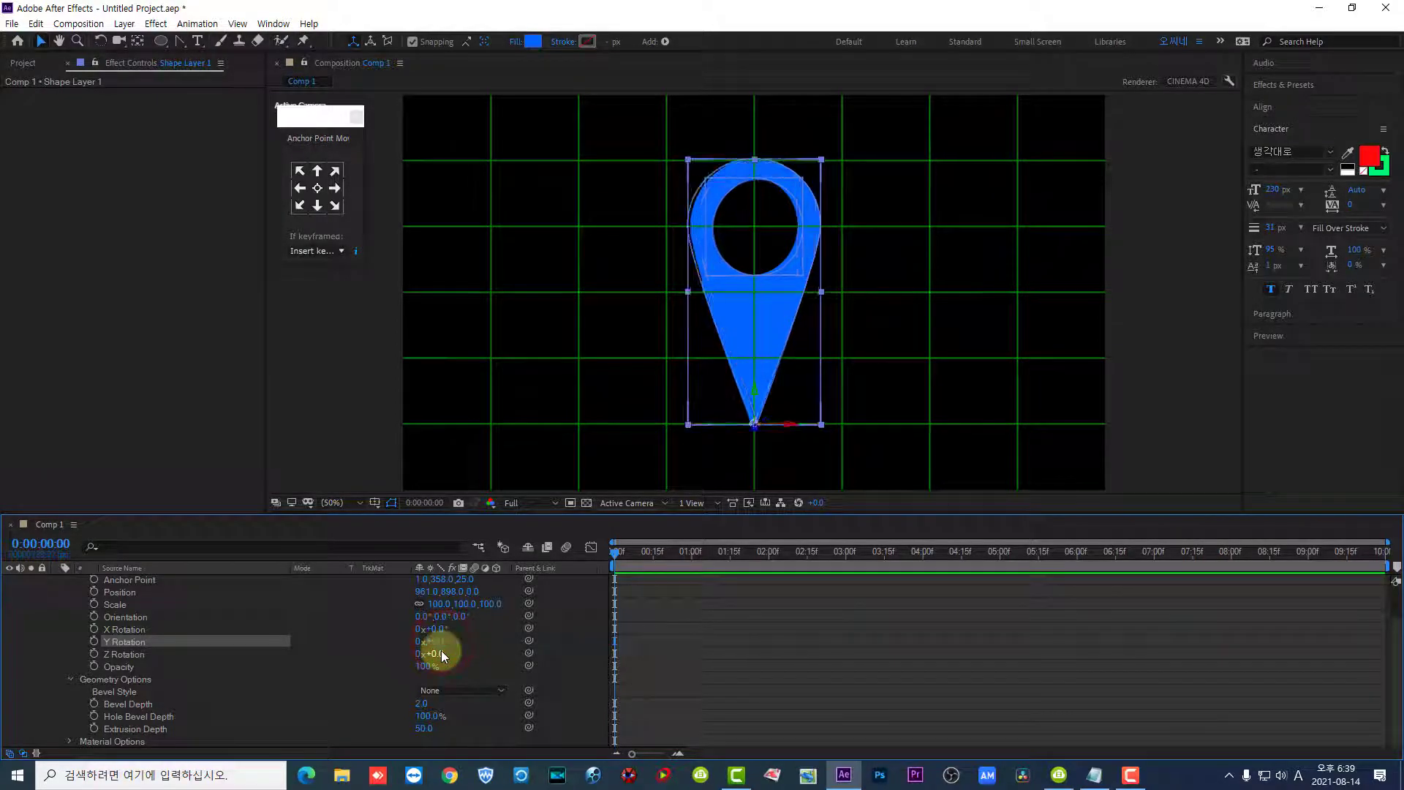
click(616, 551)
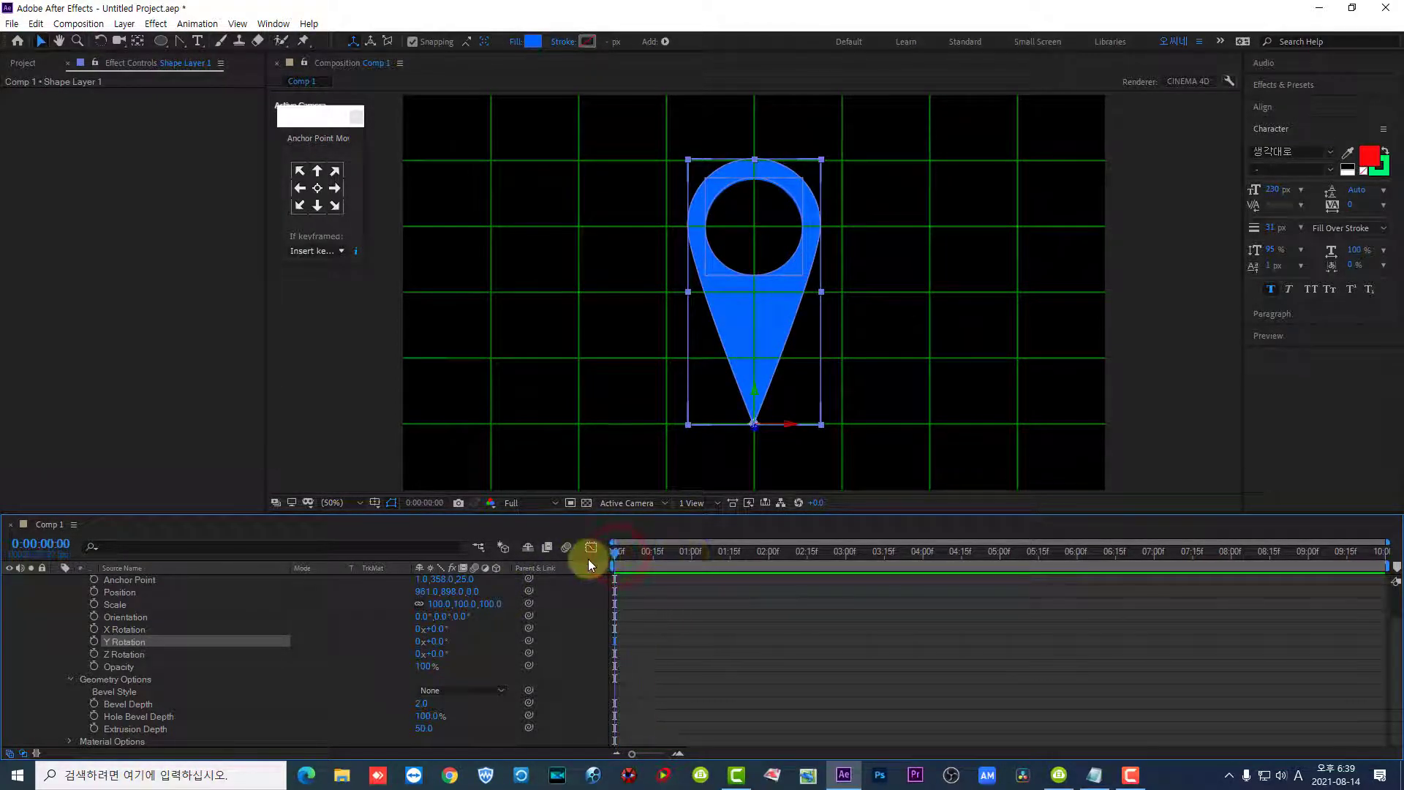
click(93, 642)
- Keyframe the pin's Y Rotation at one full revolution (1x+0°) at 0:00:01:18 and preview the spin from the start
drag(616, 557, 739, 563)
click(431, 644)
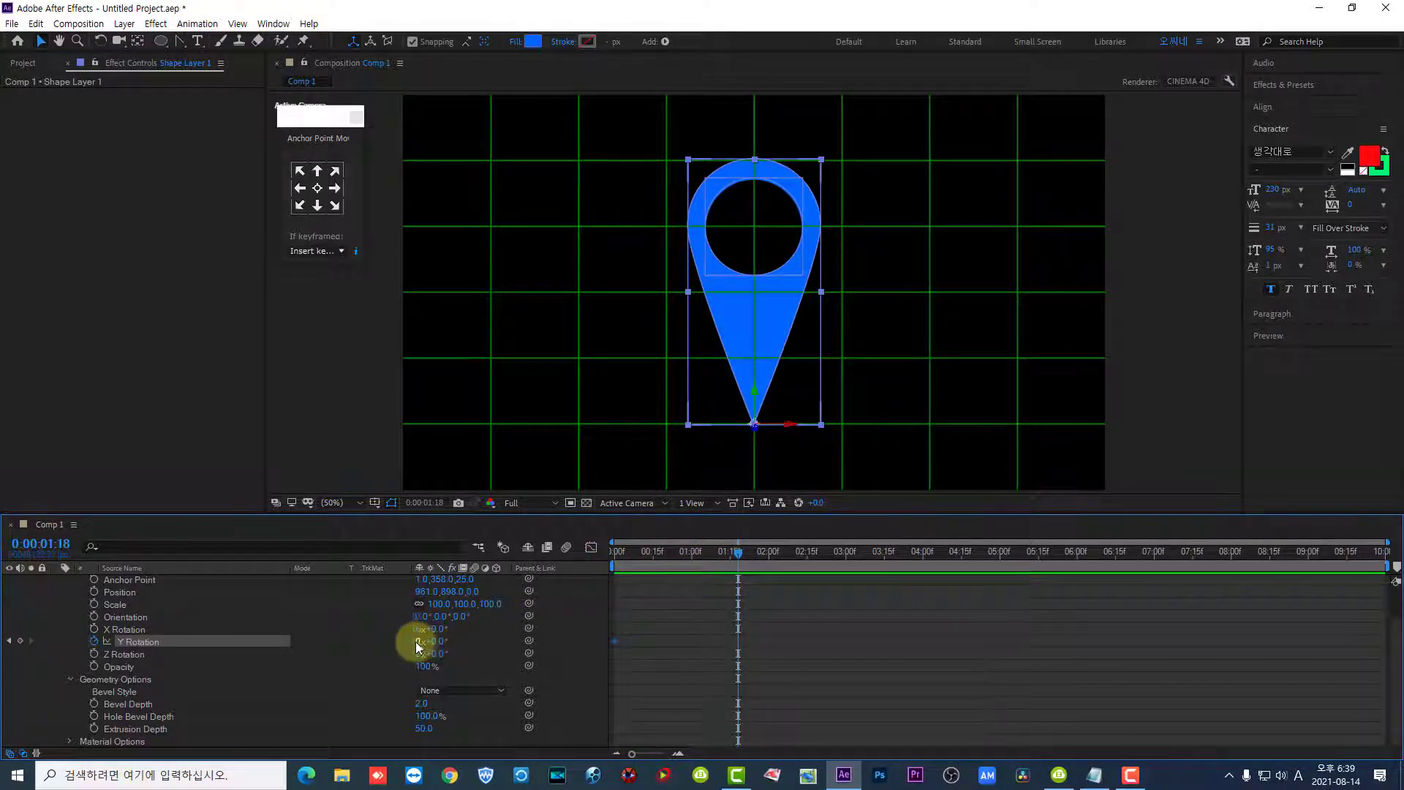
click(418, 640)
text(1)
key(Return)
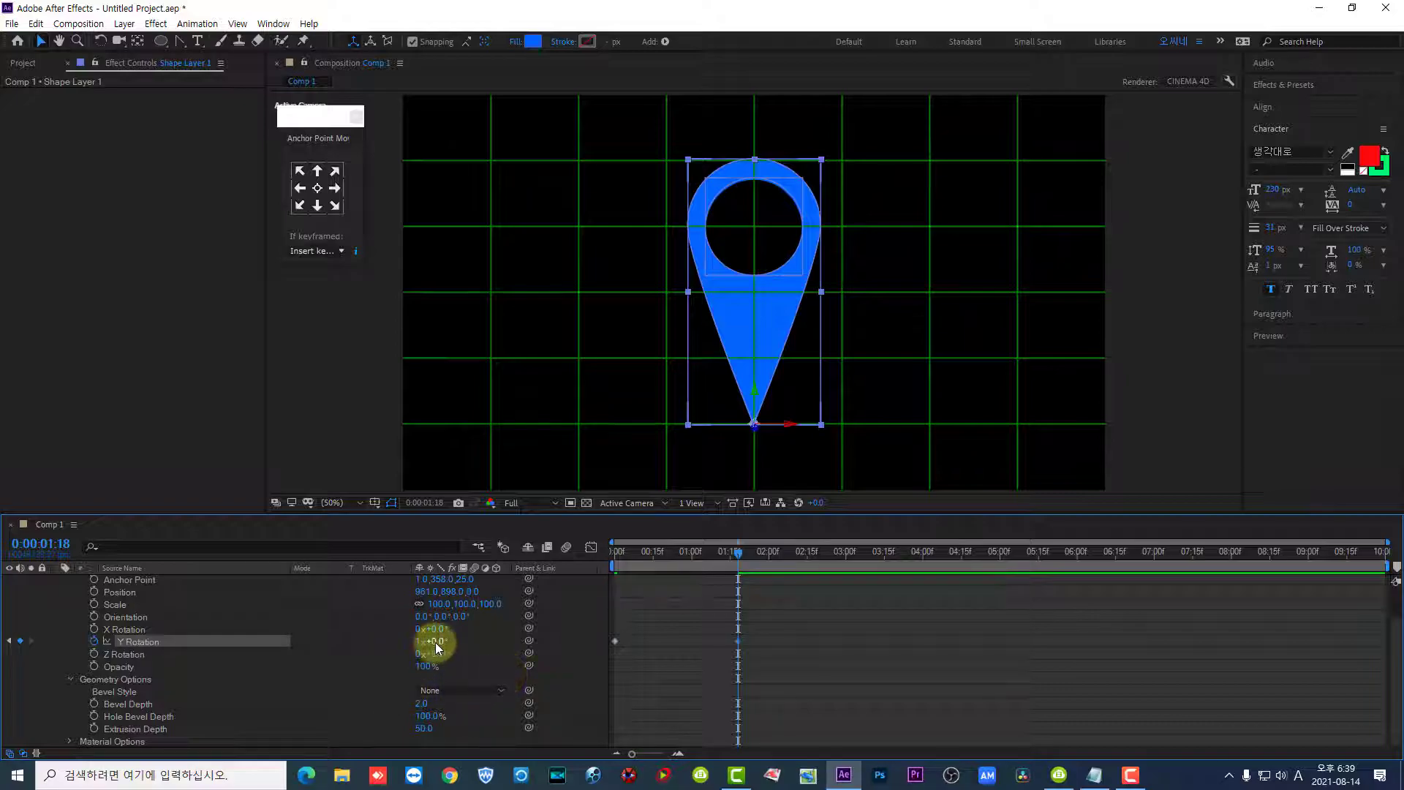
drag(740, 557, 598, 549)
click(723, 641)
key(space)
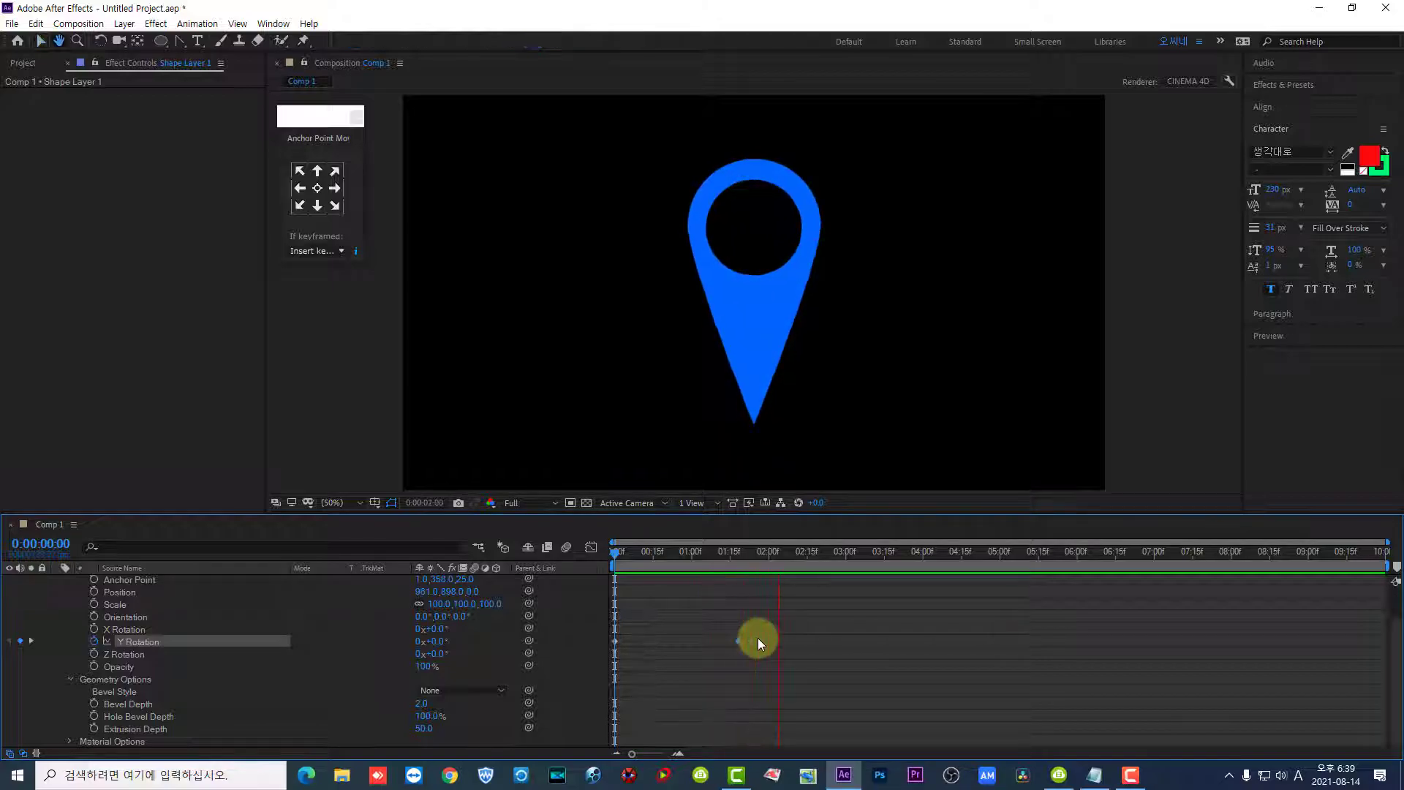
key(space)
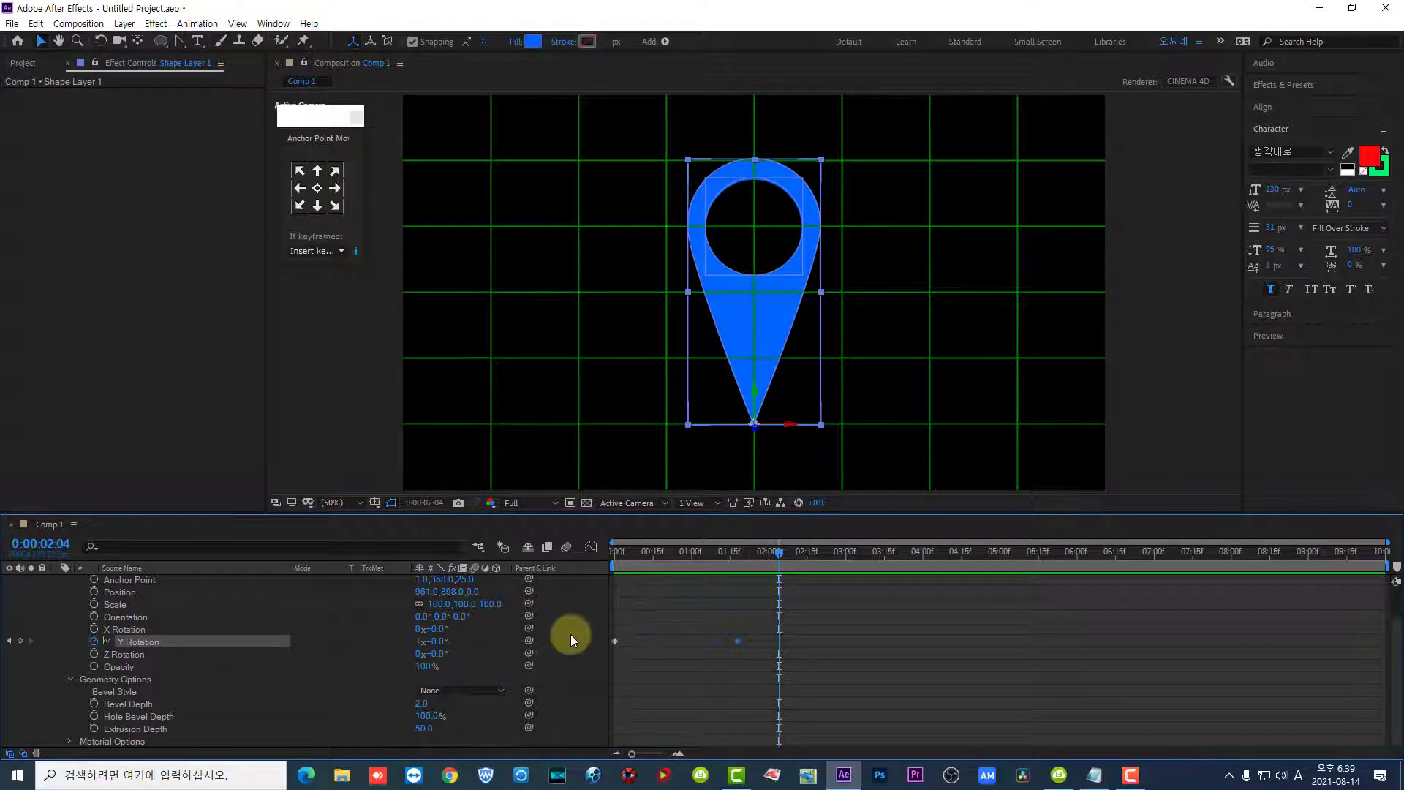
- Add a loopOut() expression to the pin's Y Rotation, preview the repeating spin and return to the start of the timeline
alt+click(94, 641)
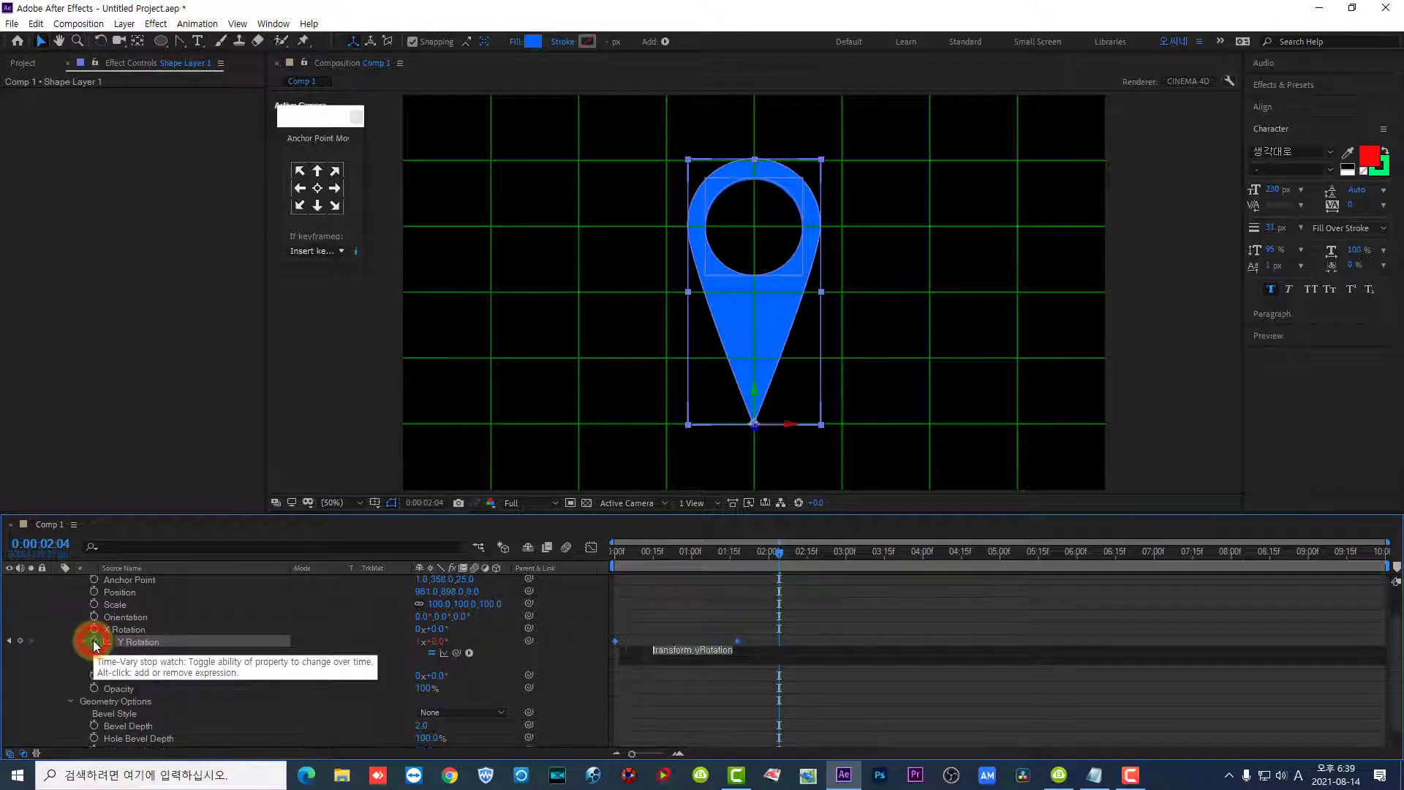
text(loop)
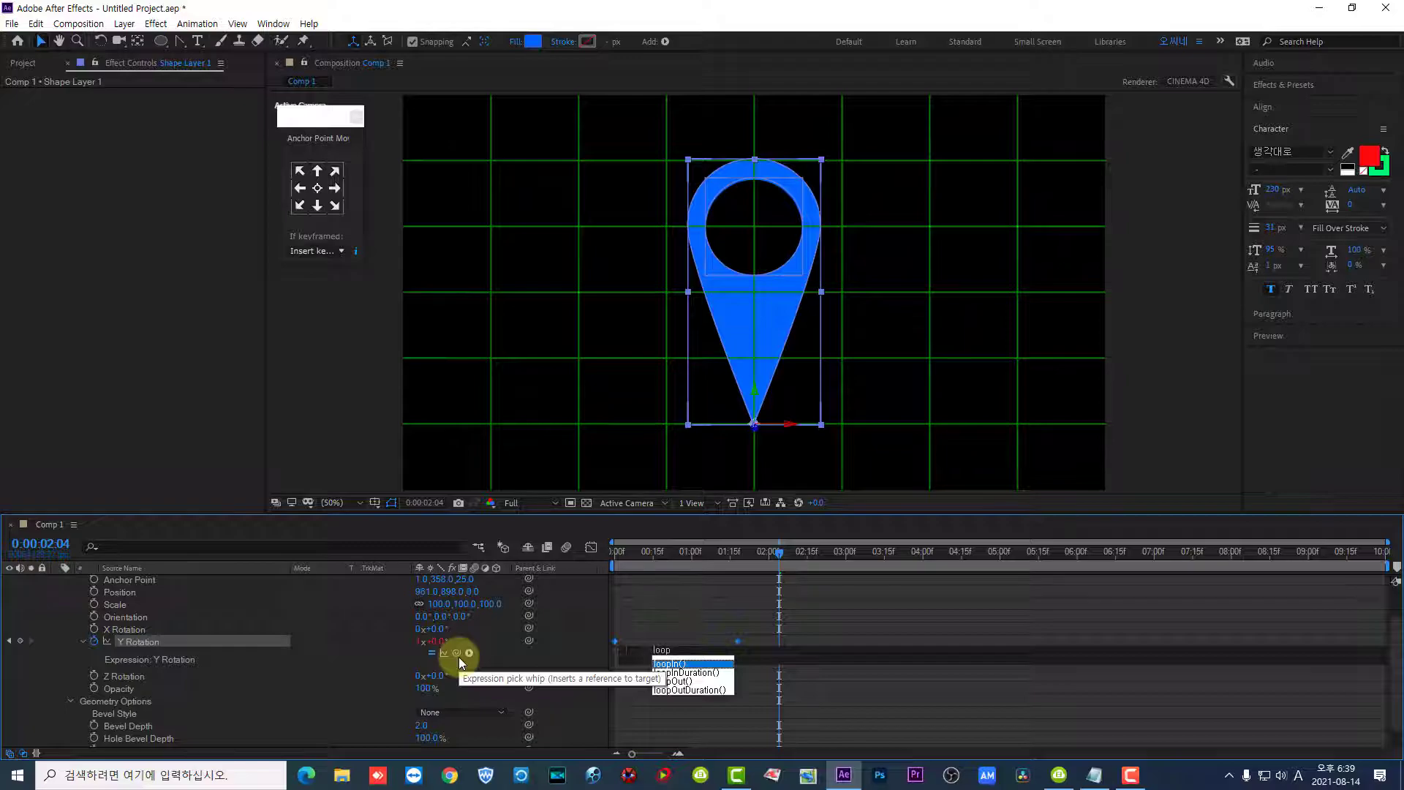
click(681, 682)
click(681, 682)
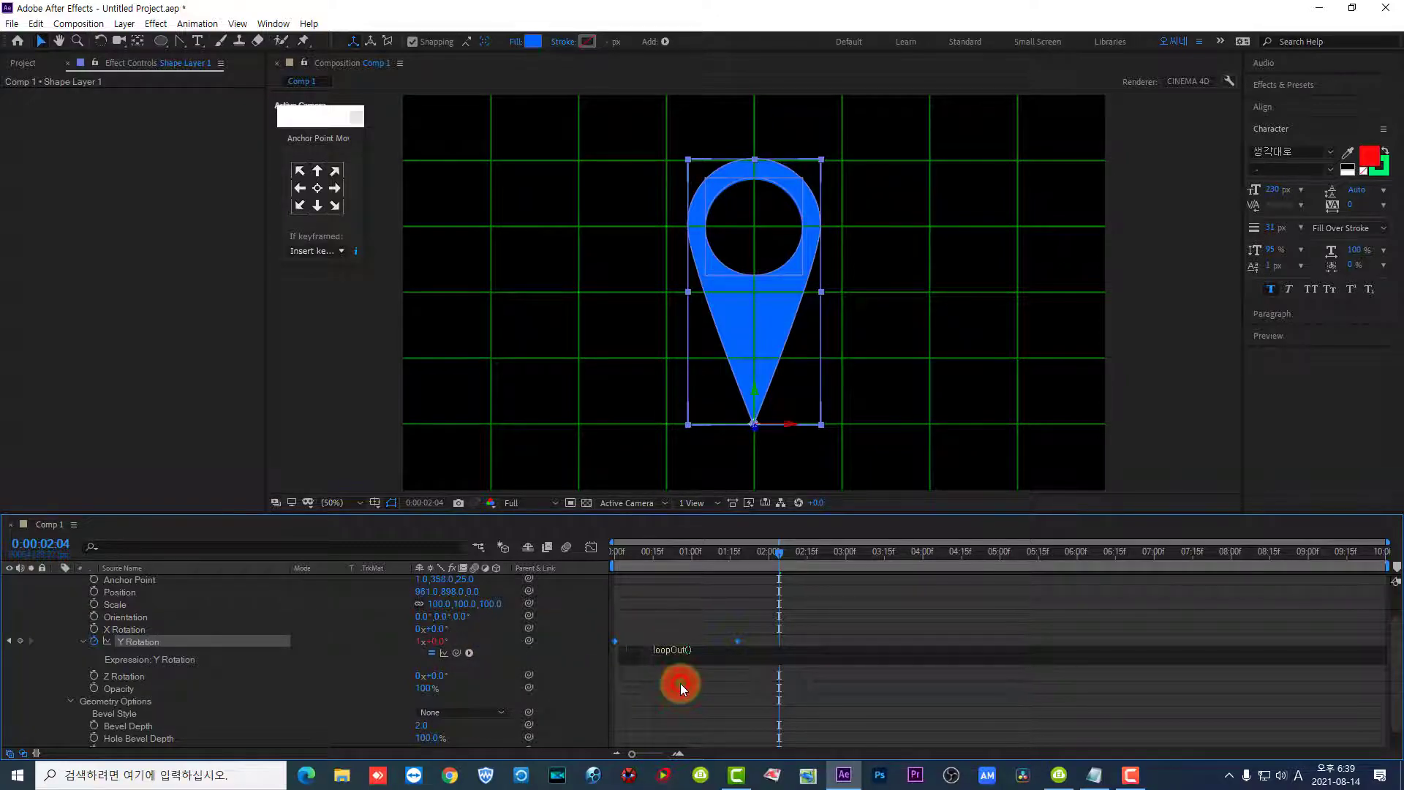
click(712, 627)
key(space)
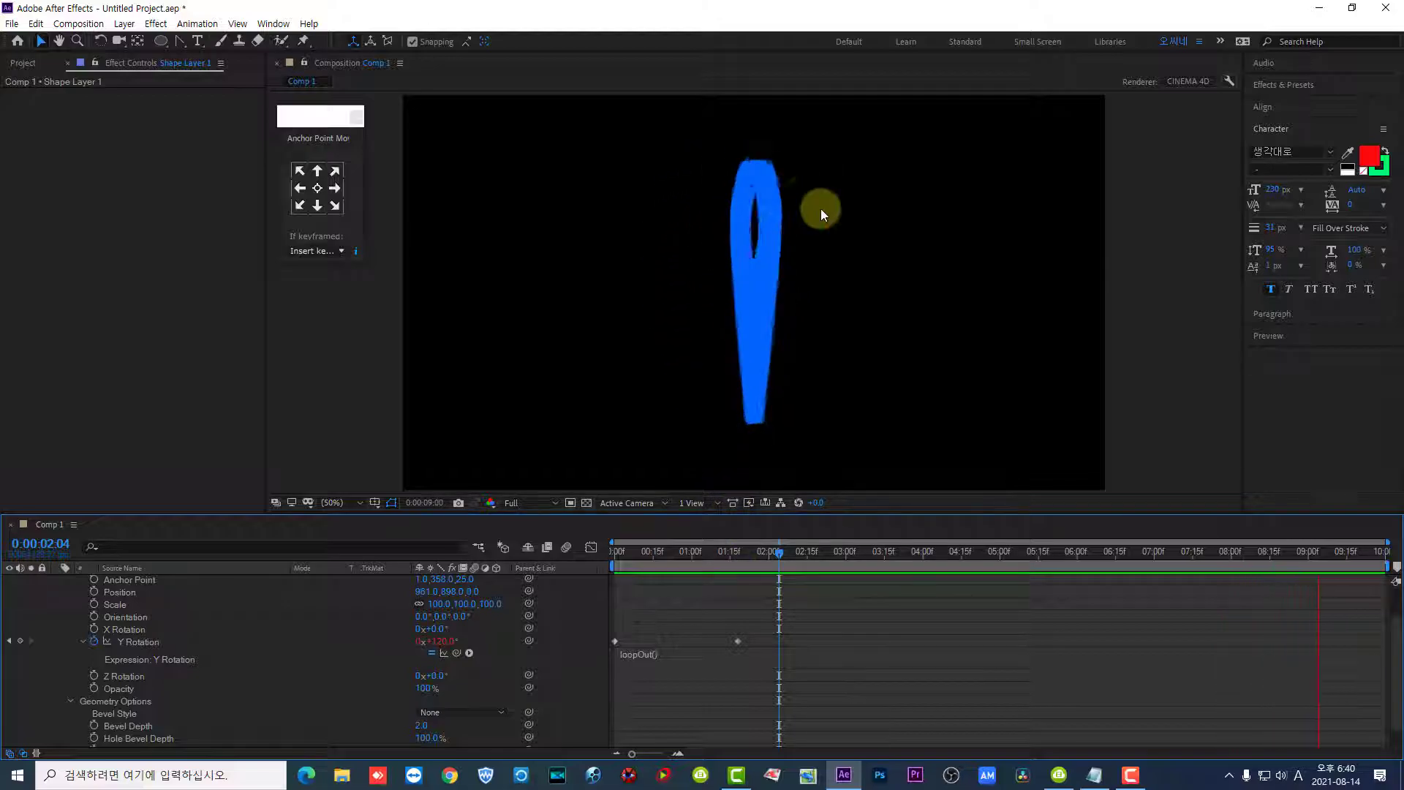
click(731, 555)
drag(731, 555, 613, 562)
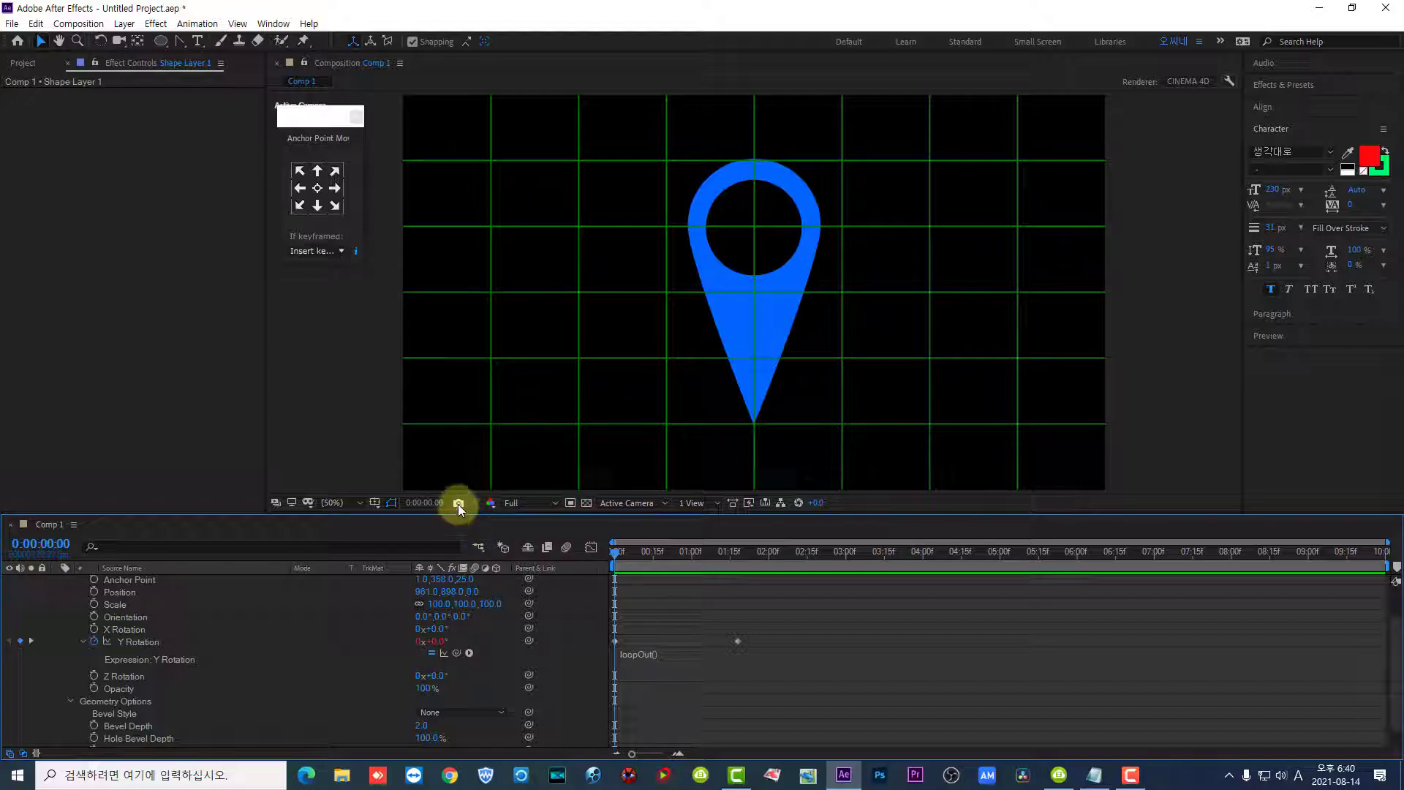
- Collapse Shape Layer 1's properties and add a new light of type Parallel to the composition
click(257, 642)
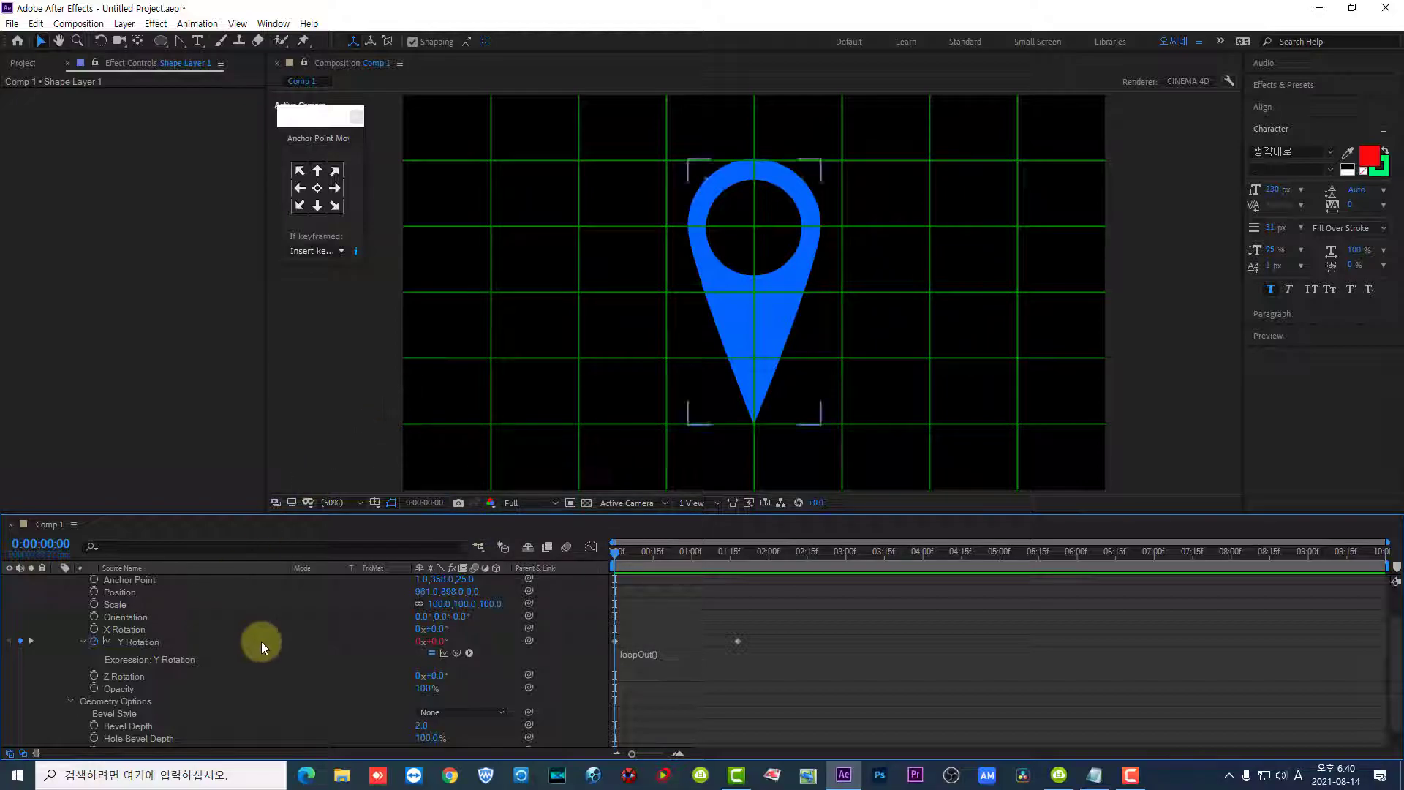
scroll(253, 635, up, 1)
click(56, 583)
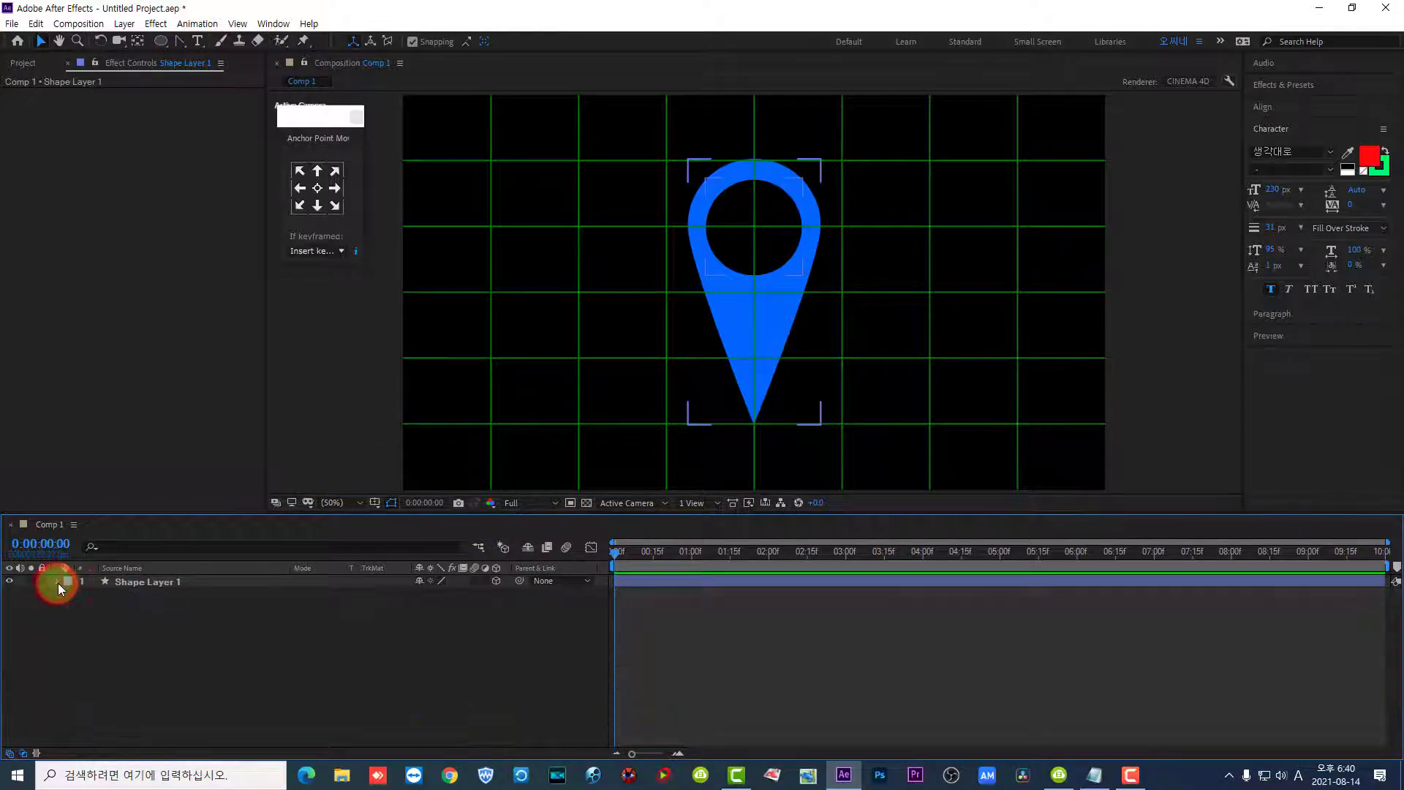
click(135, 582)
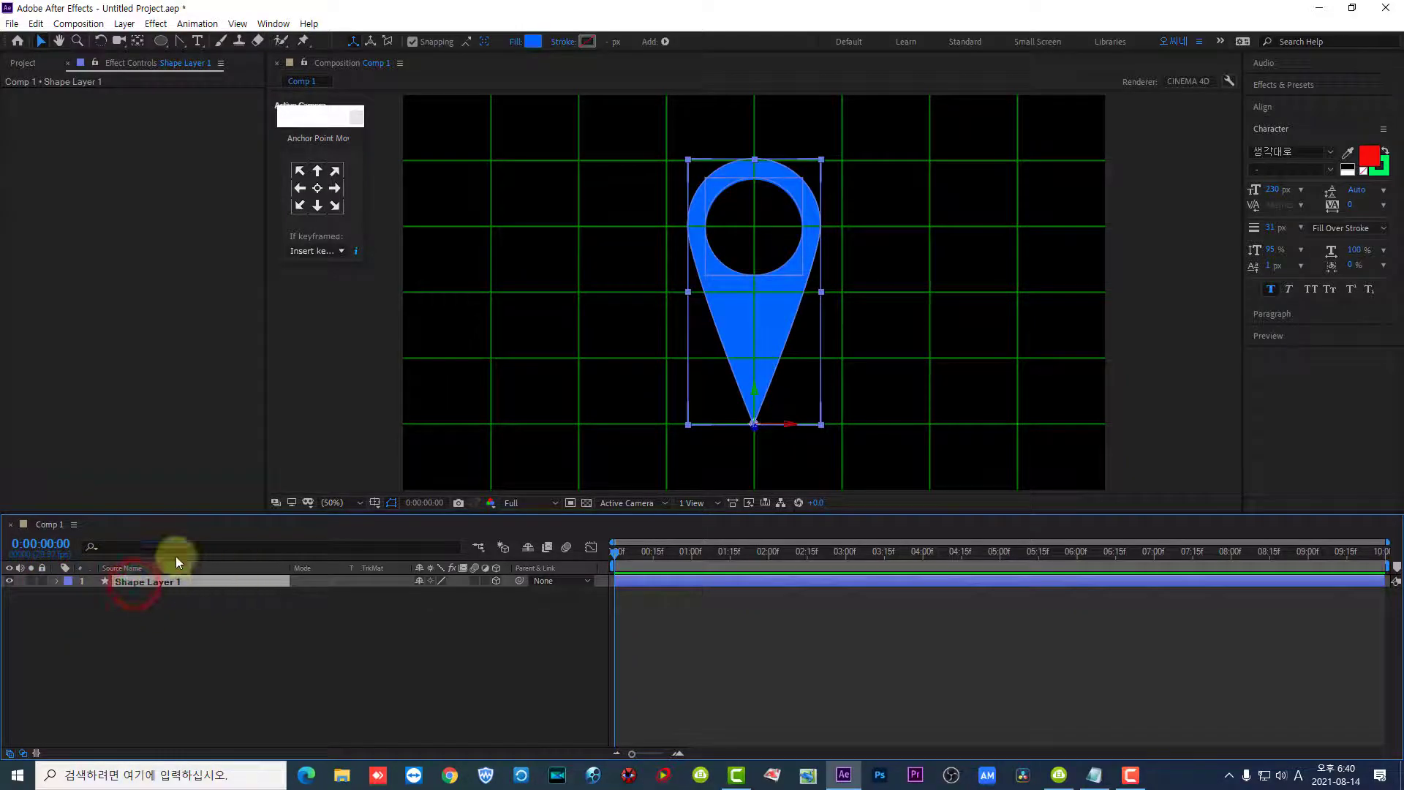
click(124, 24)
mouse_move(168, 41)
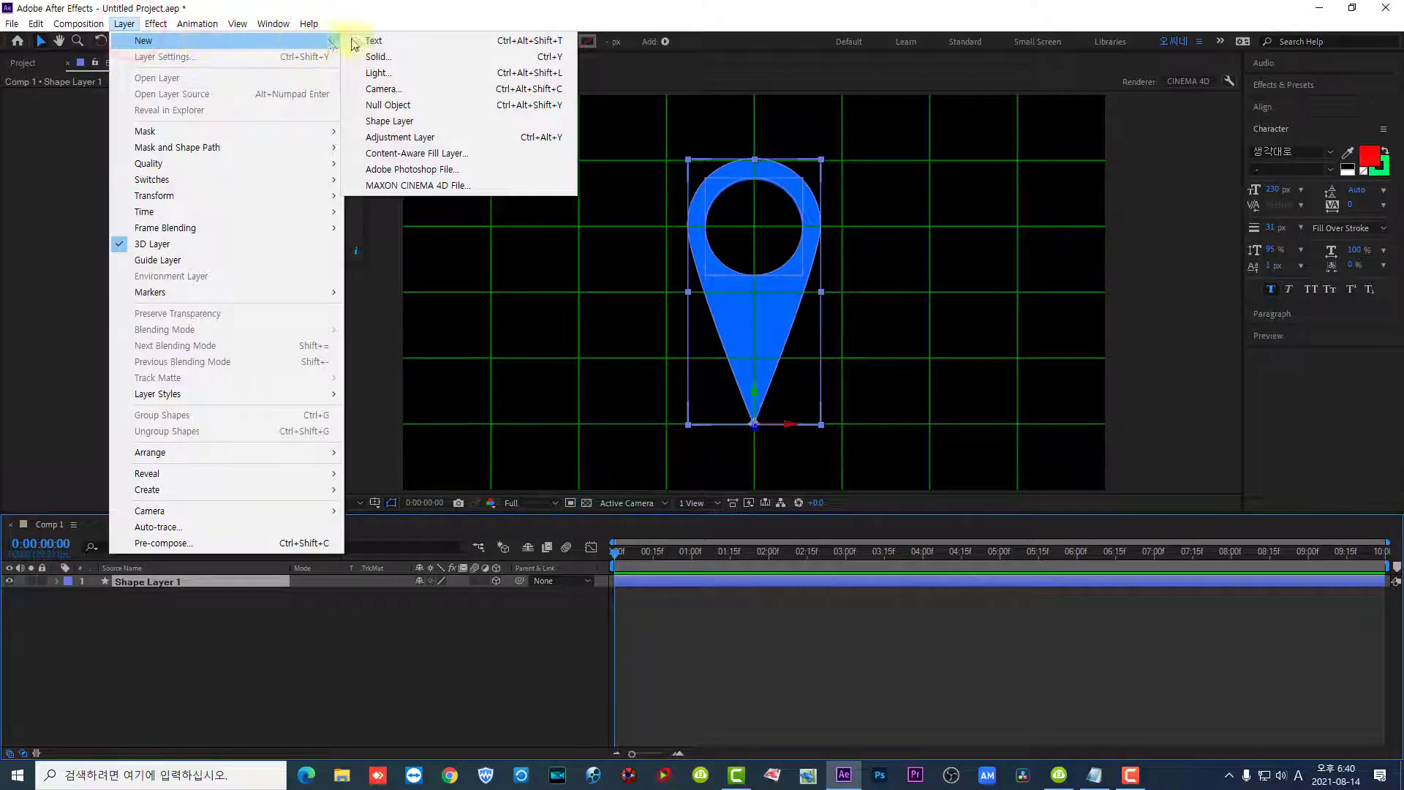
click(398, 72)
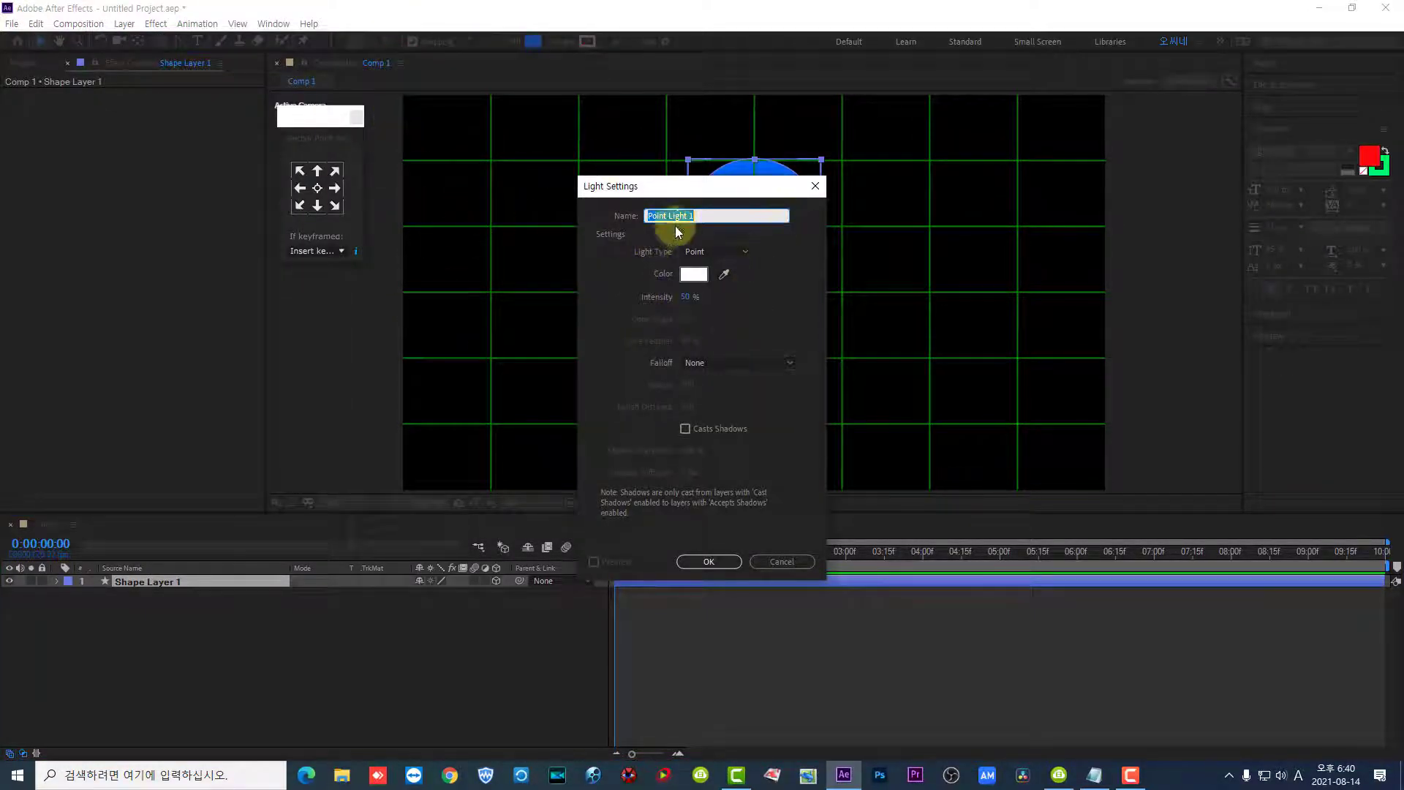
click(750, 252)
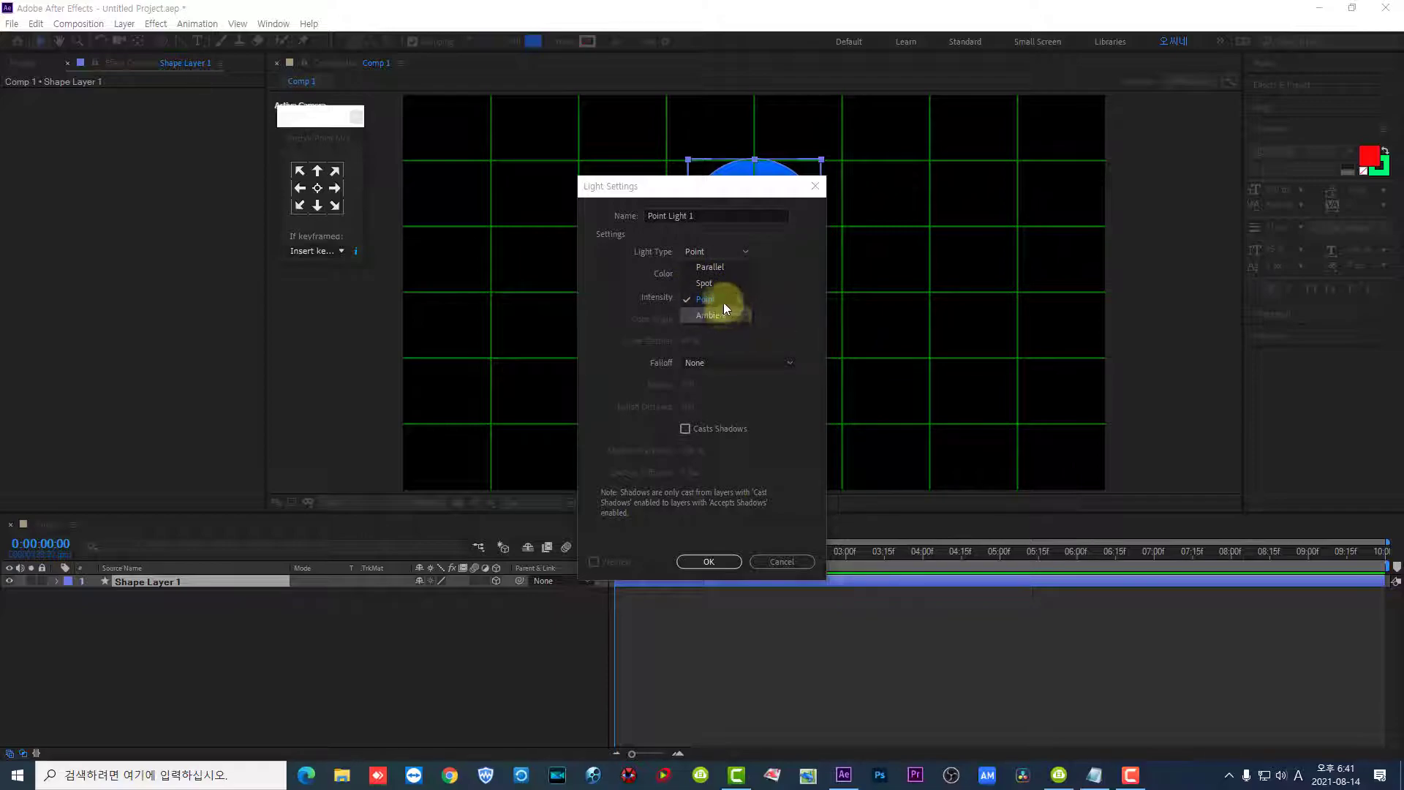
click(735, 268)
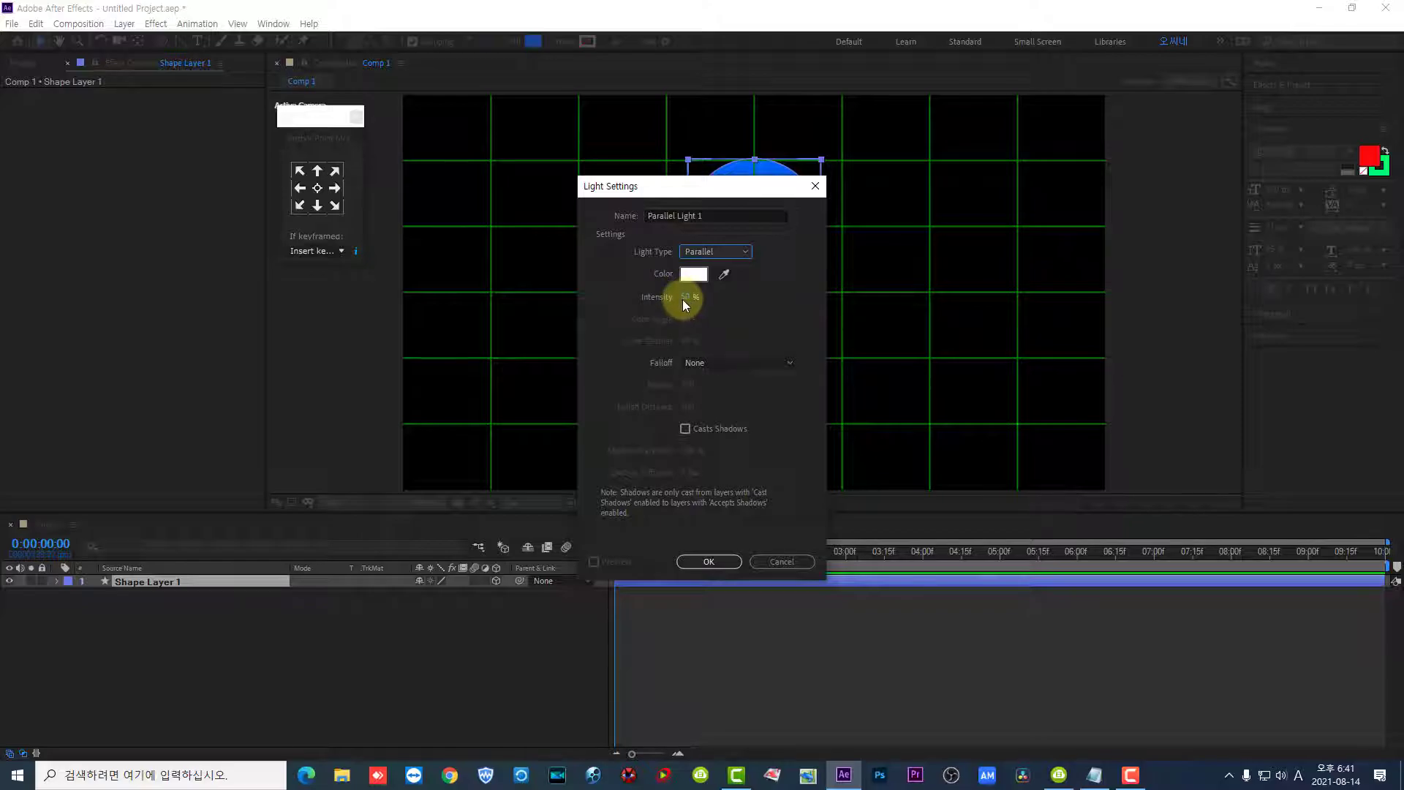
click(704, 564)
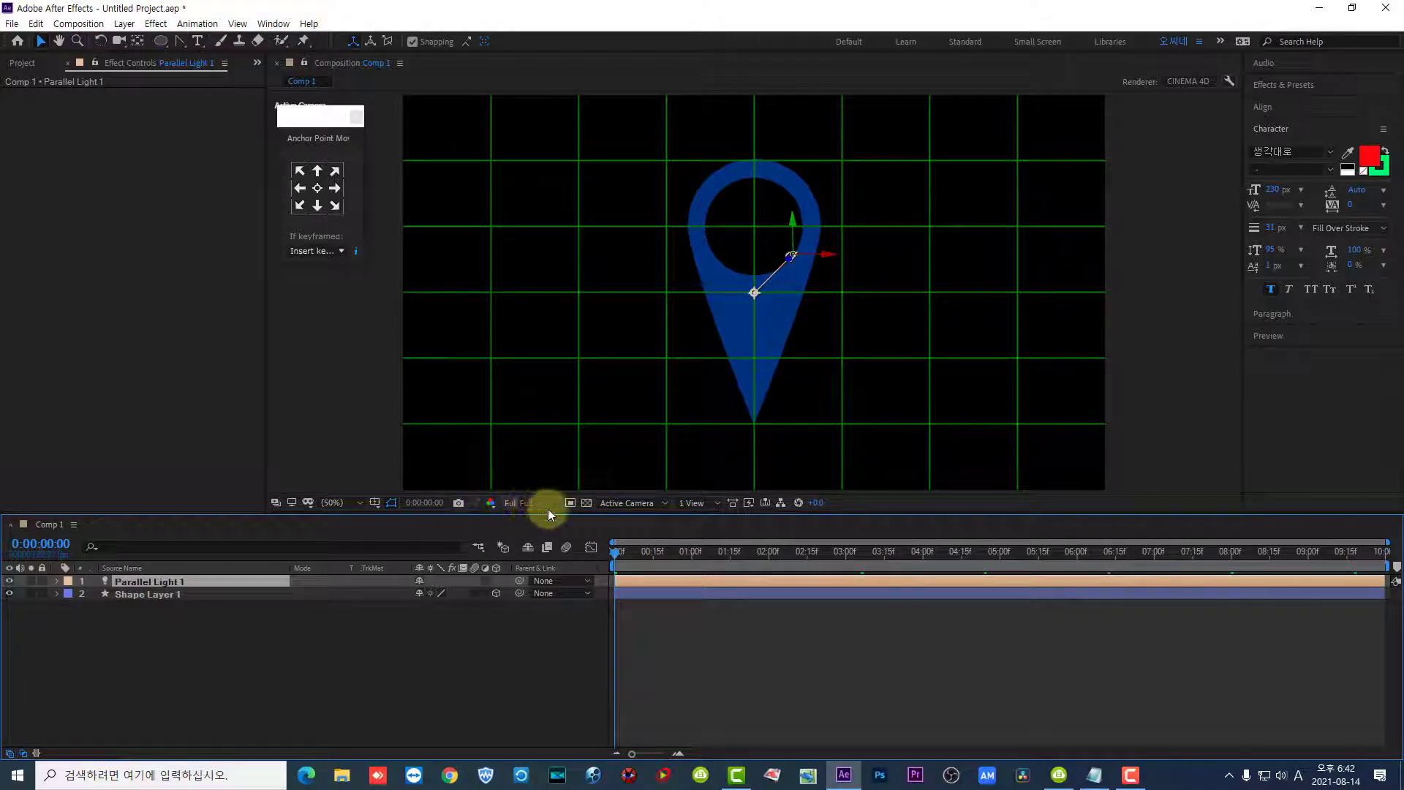
- Examine the parallel light's placement relative to the pin in the Left, Front and Right views
click(619, 503)
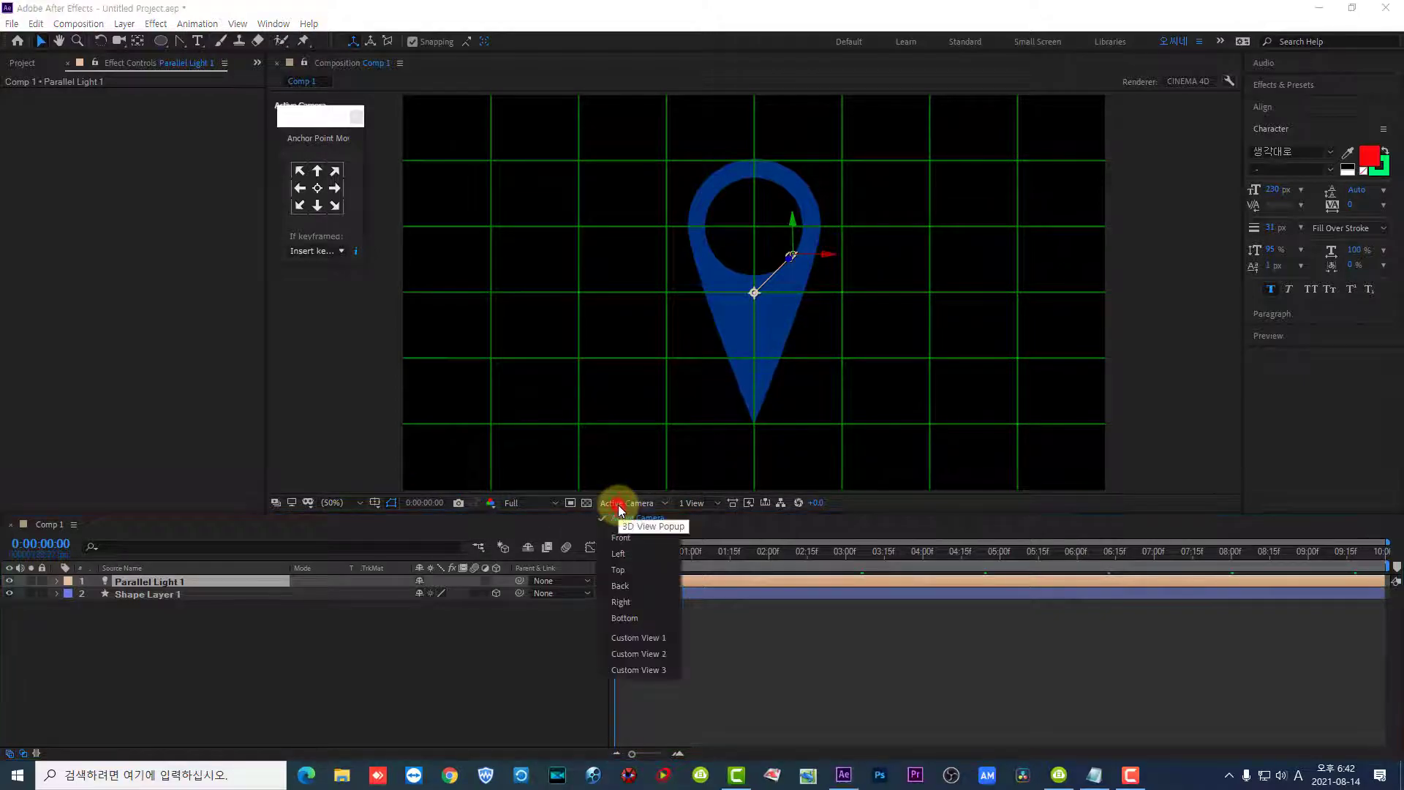
click(633, 553)
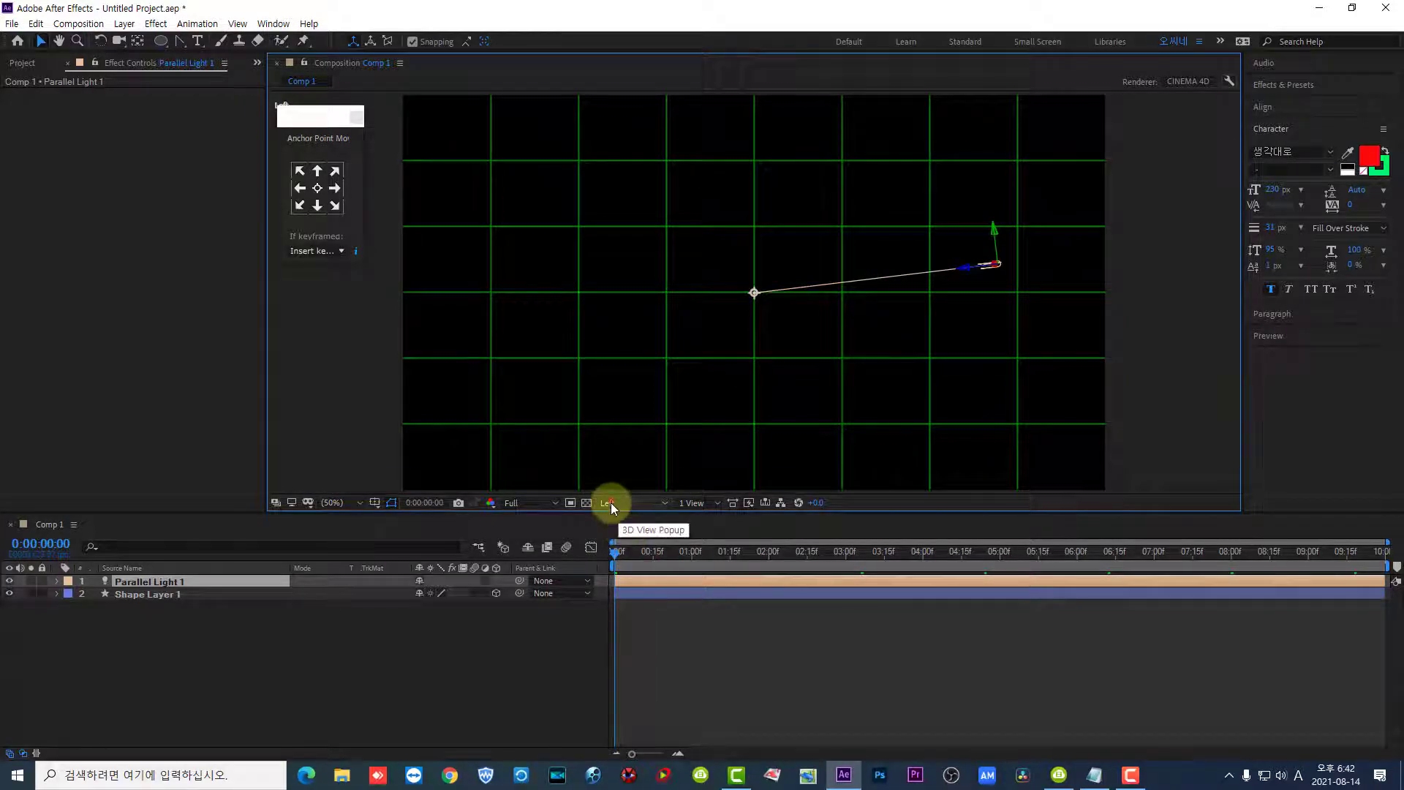
click(612, 503)
click(622, 538)
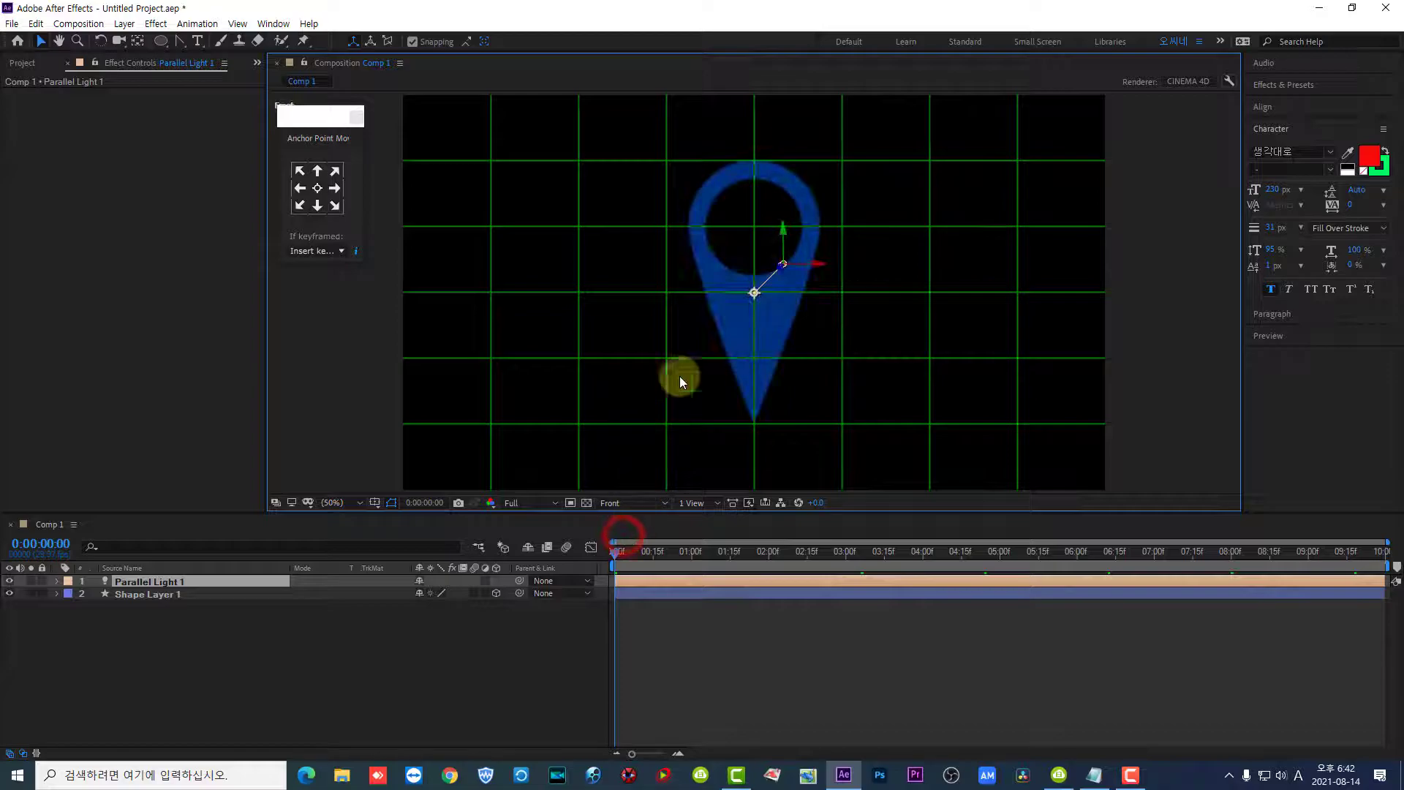
click(621, 502)
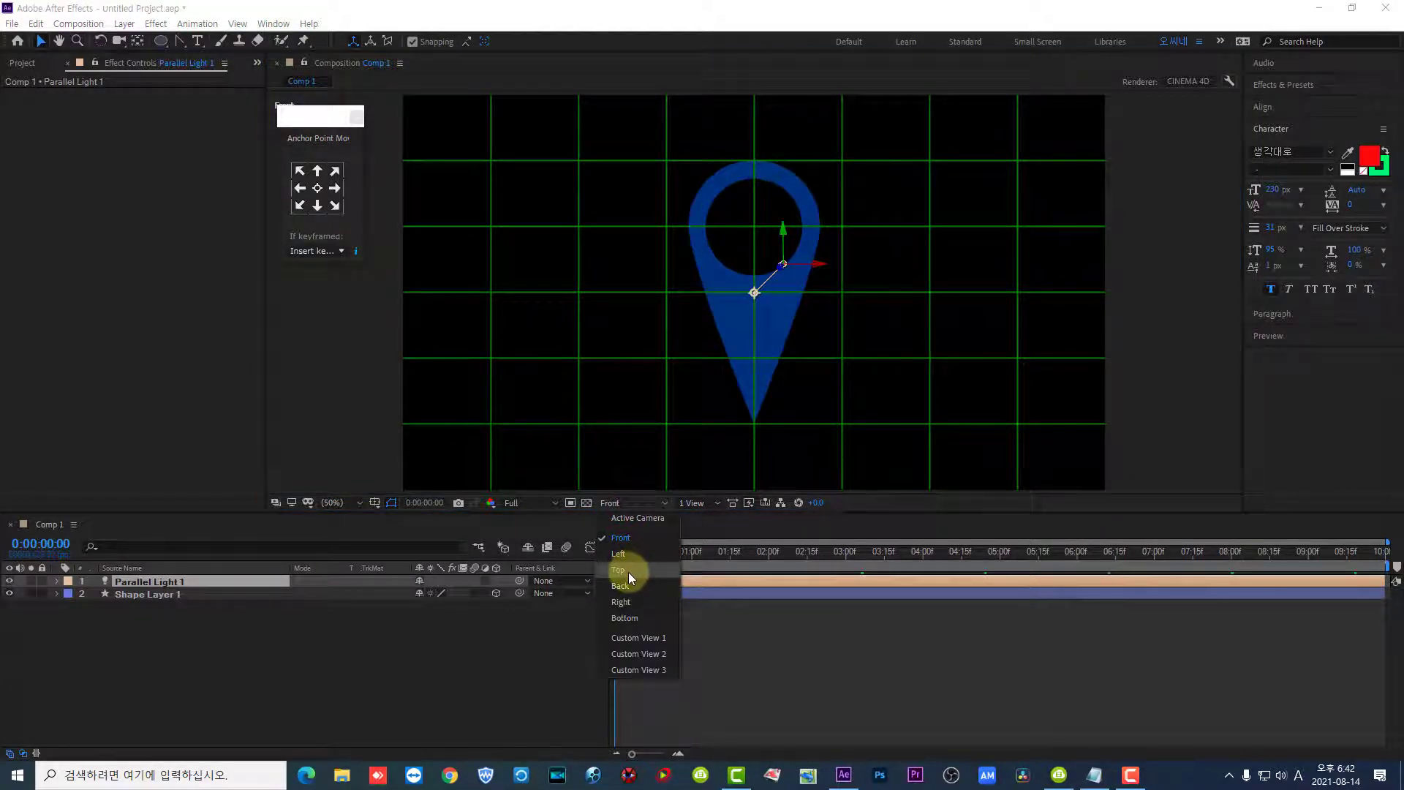
click(623, 602)
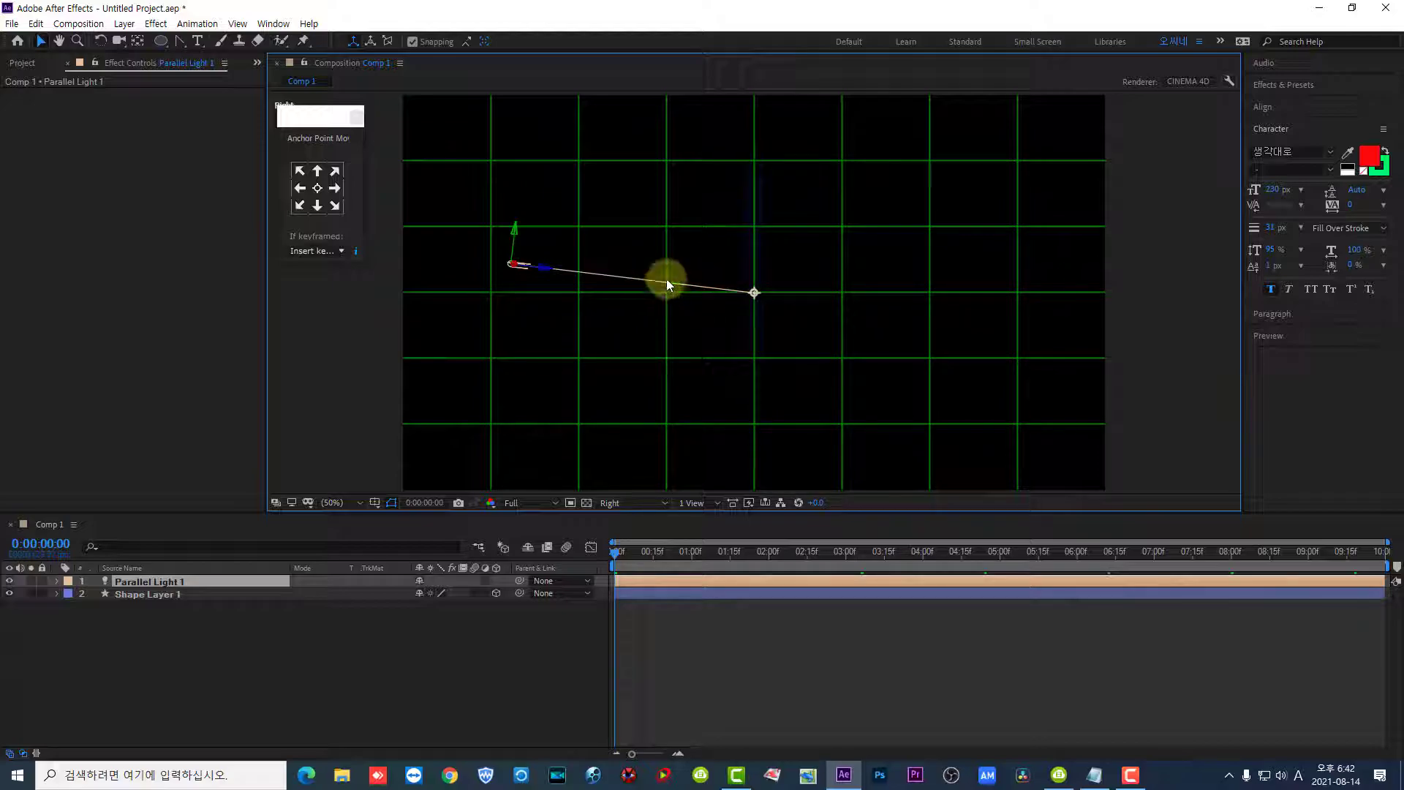
click(640, 503)
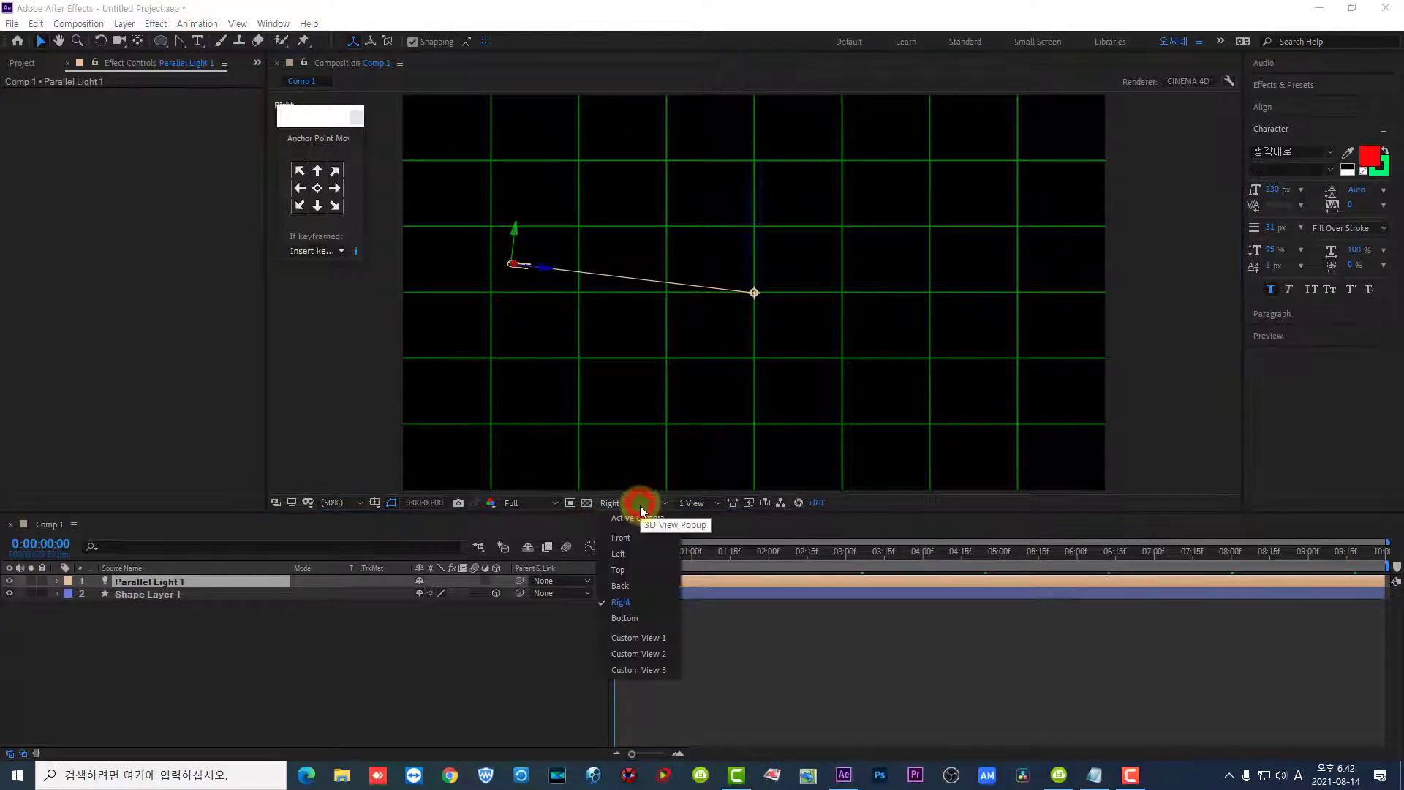
click(633, 538)
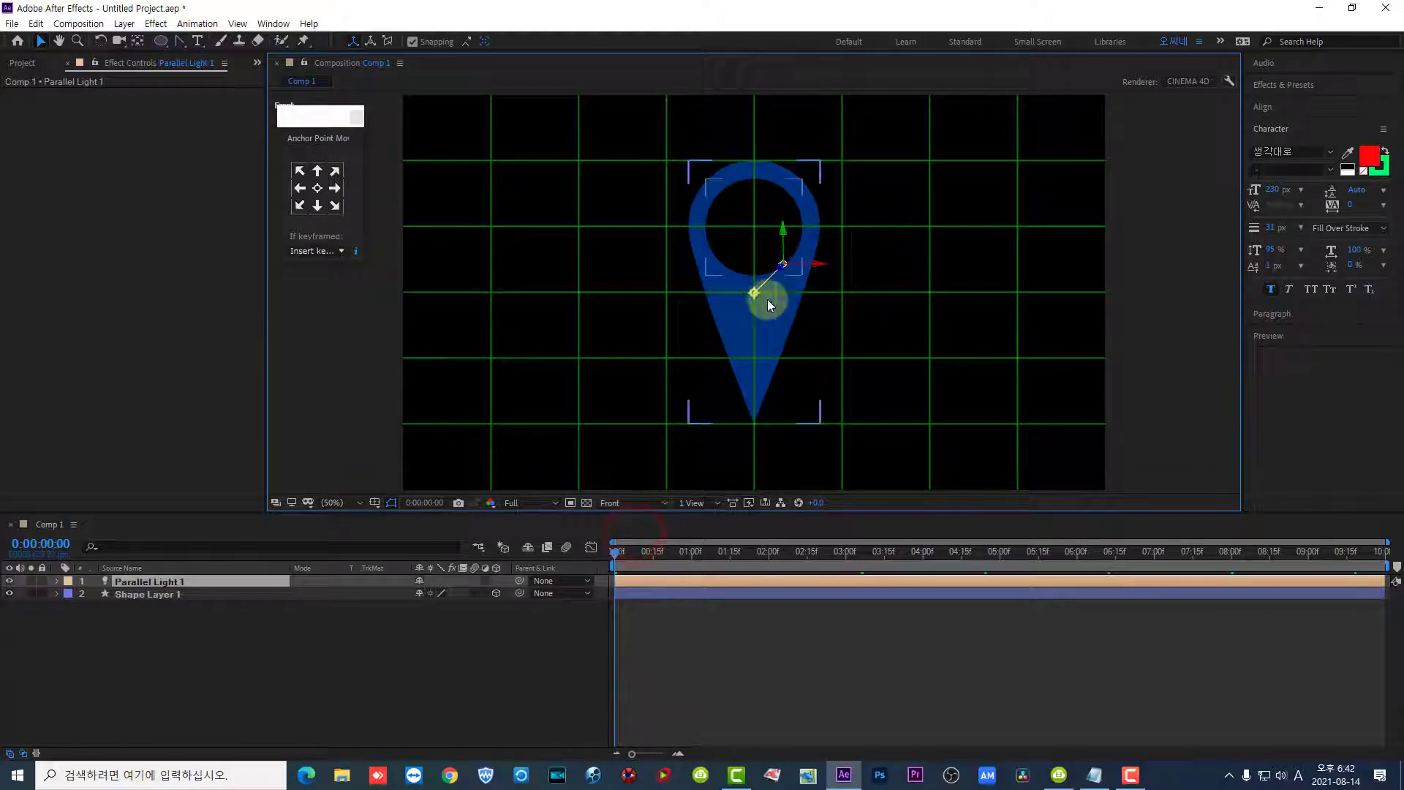
- In the Front view, move the parallel light above and right of the pin, aim it at the pin's lower part and check the lighting at 0:00:00:07
click(822, 261)
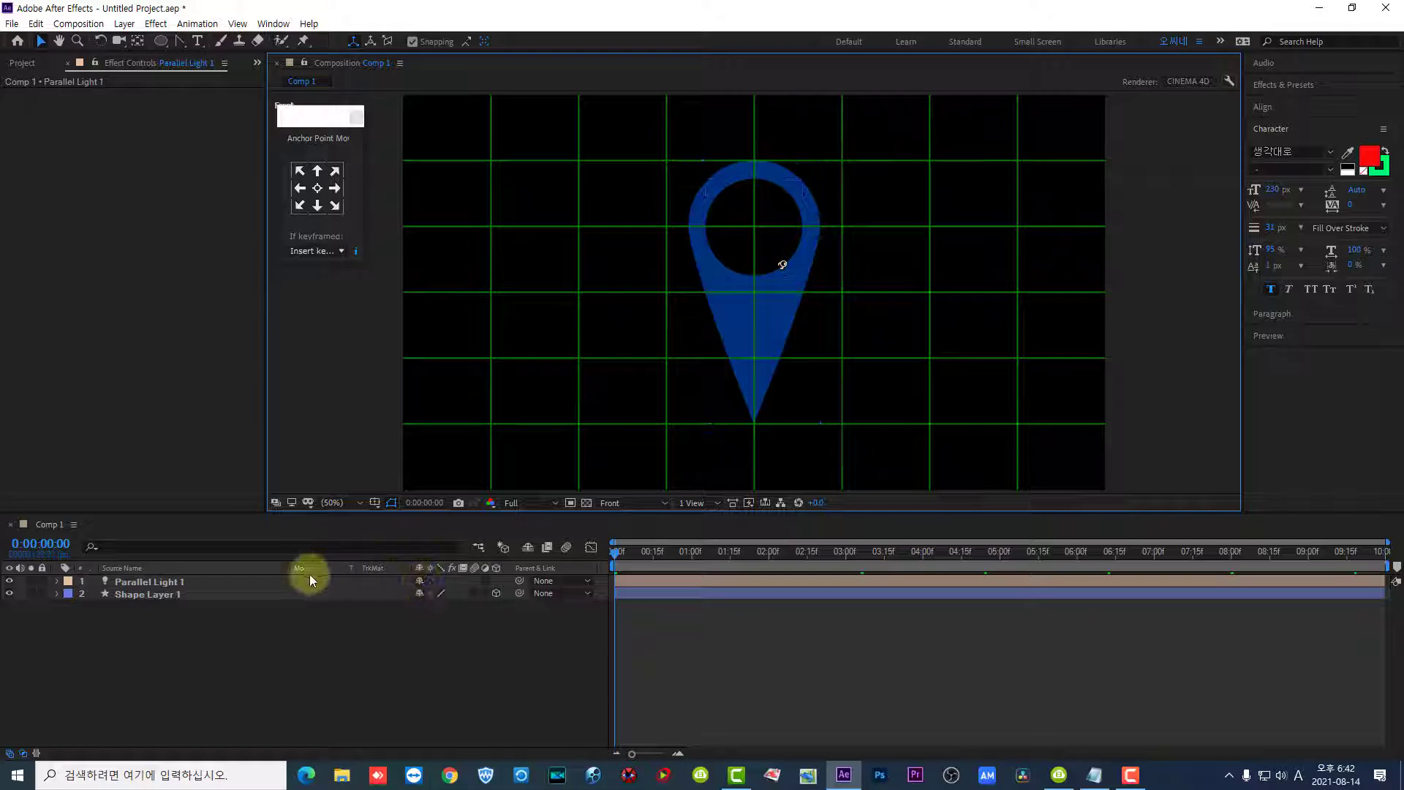
click(286, 580)
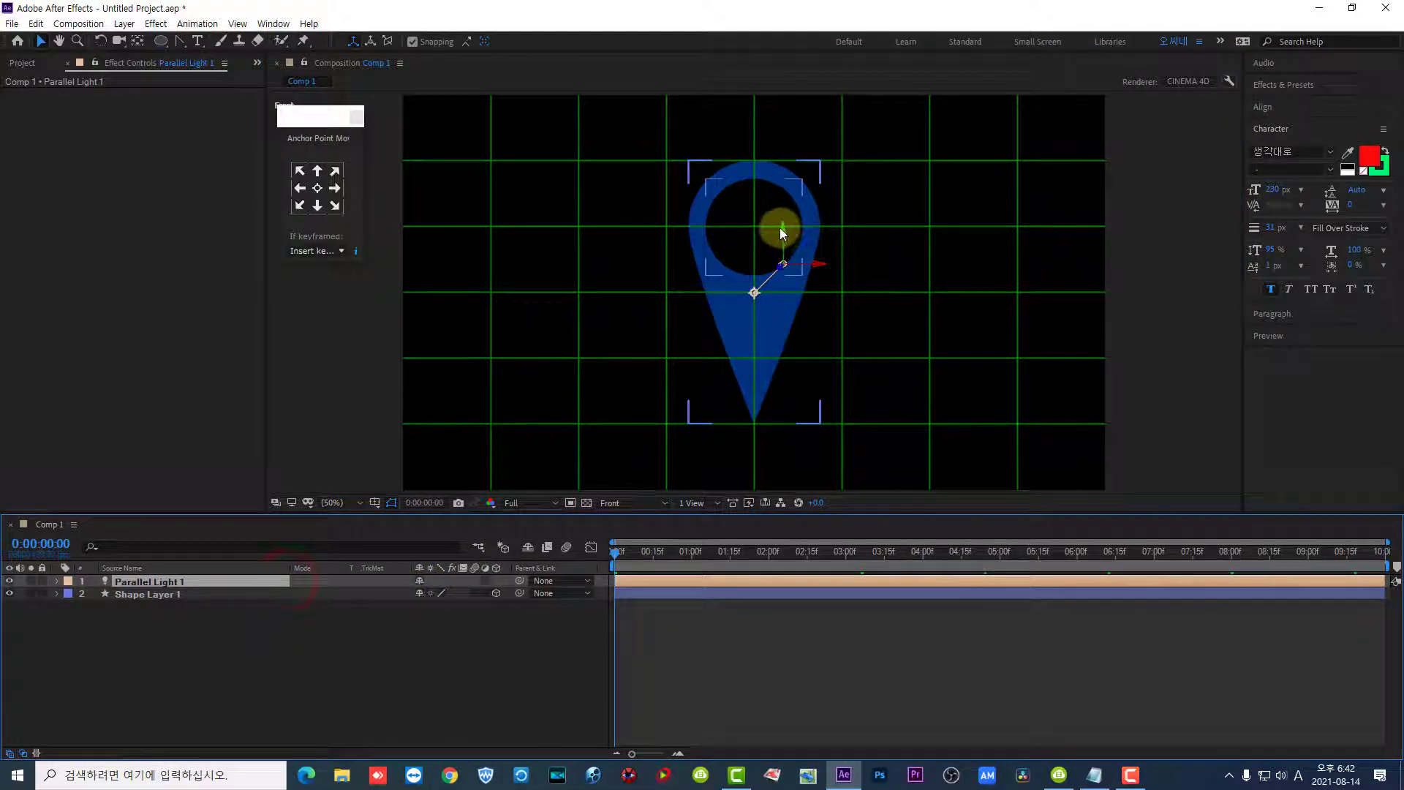
drag(785, 227, 989, 139)
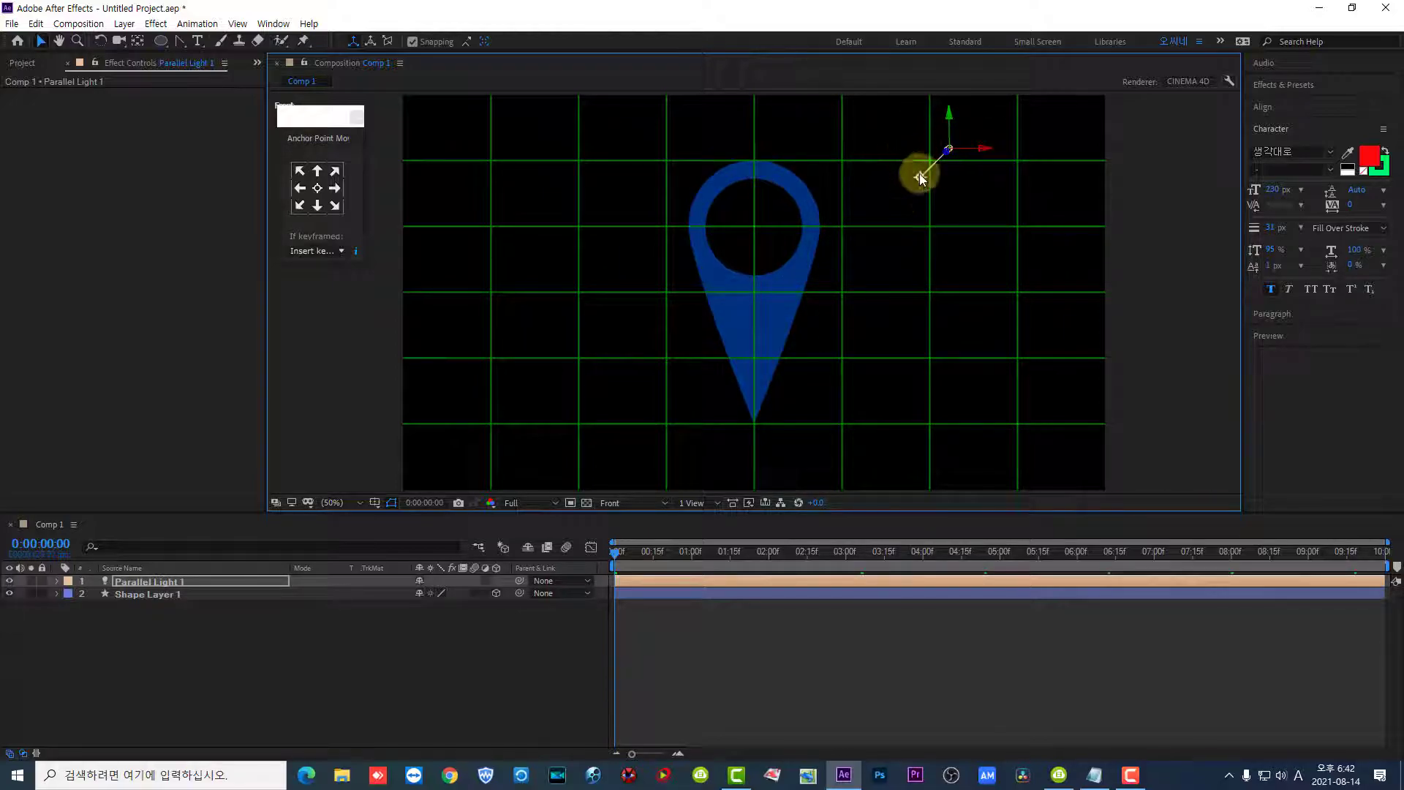
drag(920, 176, 739, 357)
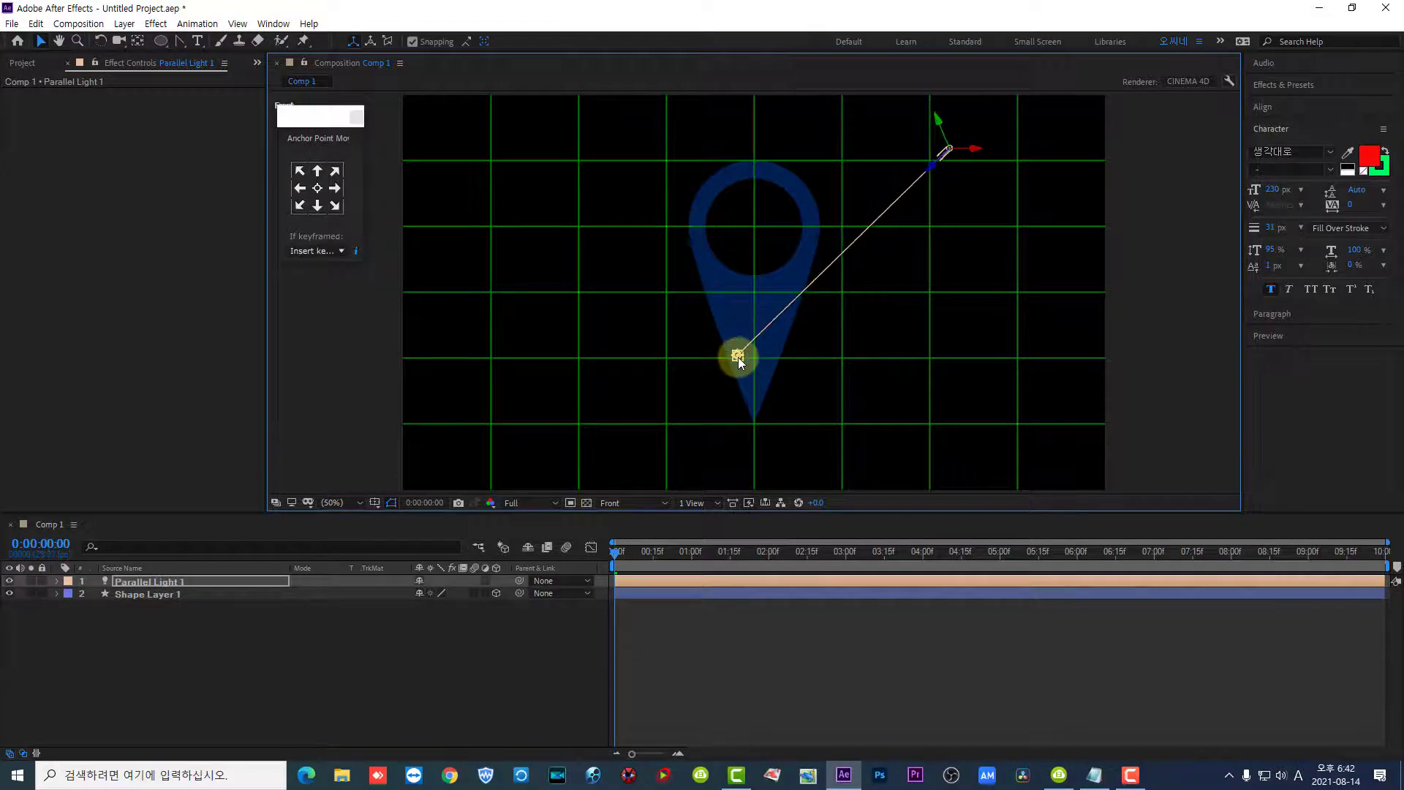
drag(617, 558, 633, 564)
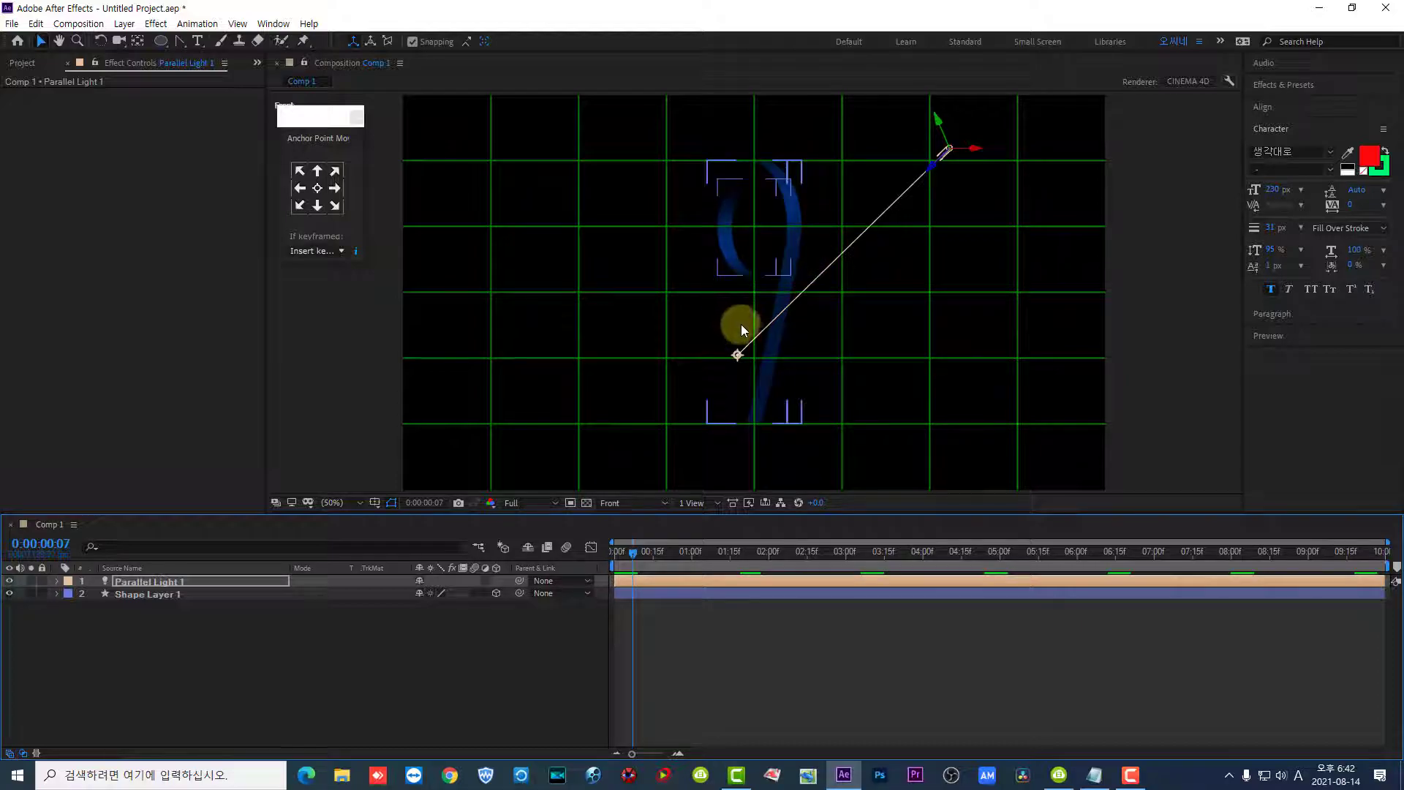
- In the Left view, move the parallel light above and behind the pin, aim it down through the pin's lower front and check 0:00:00:02
click(618, 503)
click(624, 551)
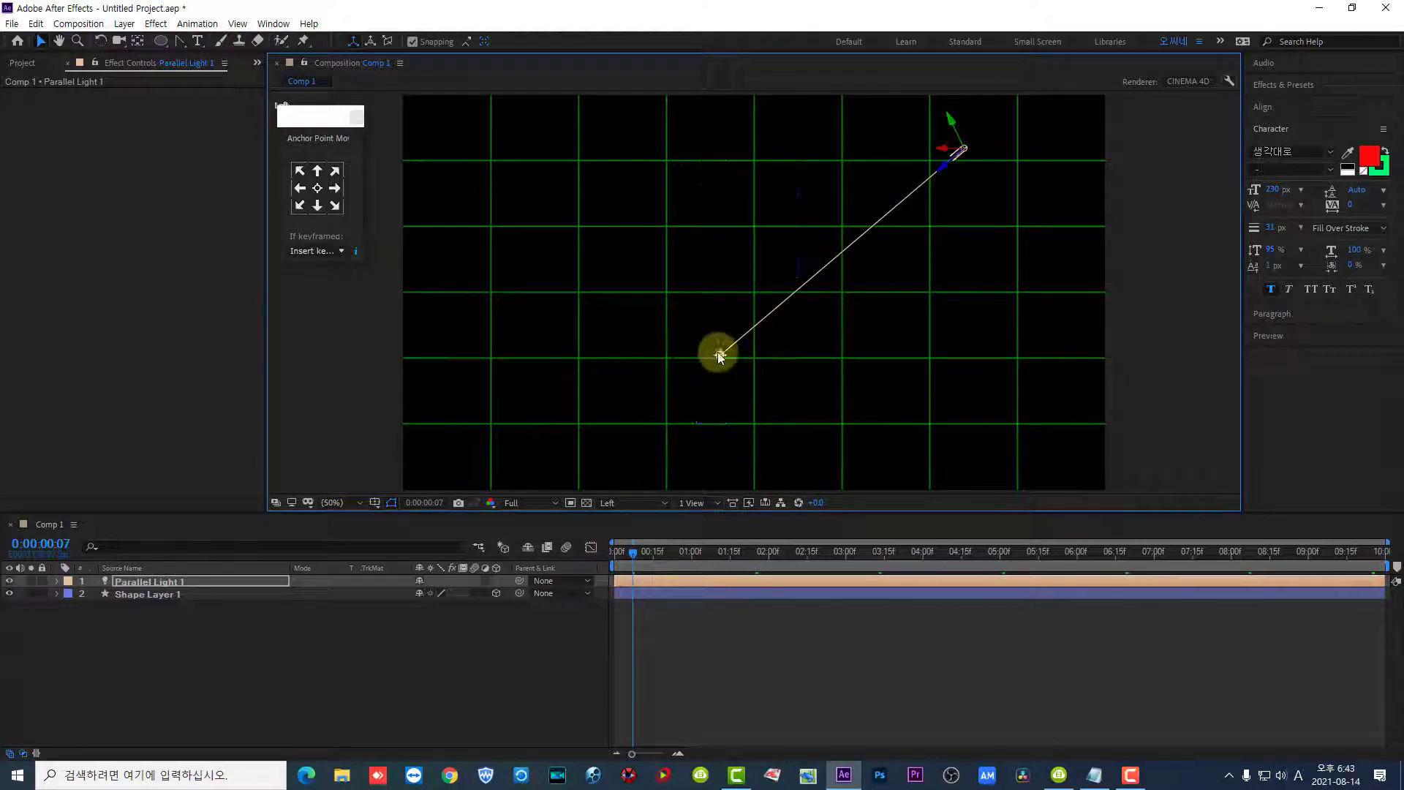
drag(721, 355, 981, 294)
click(960, 158)
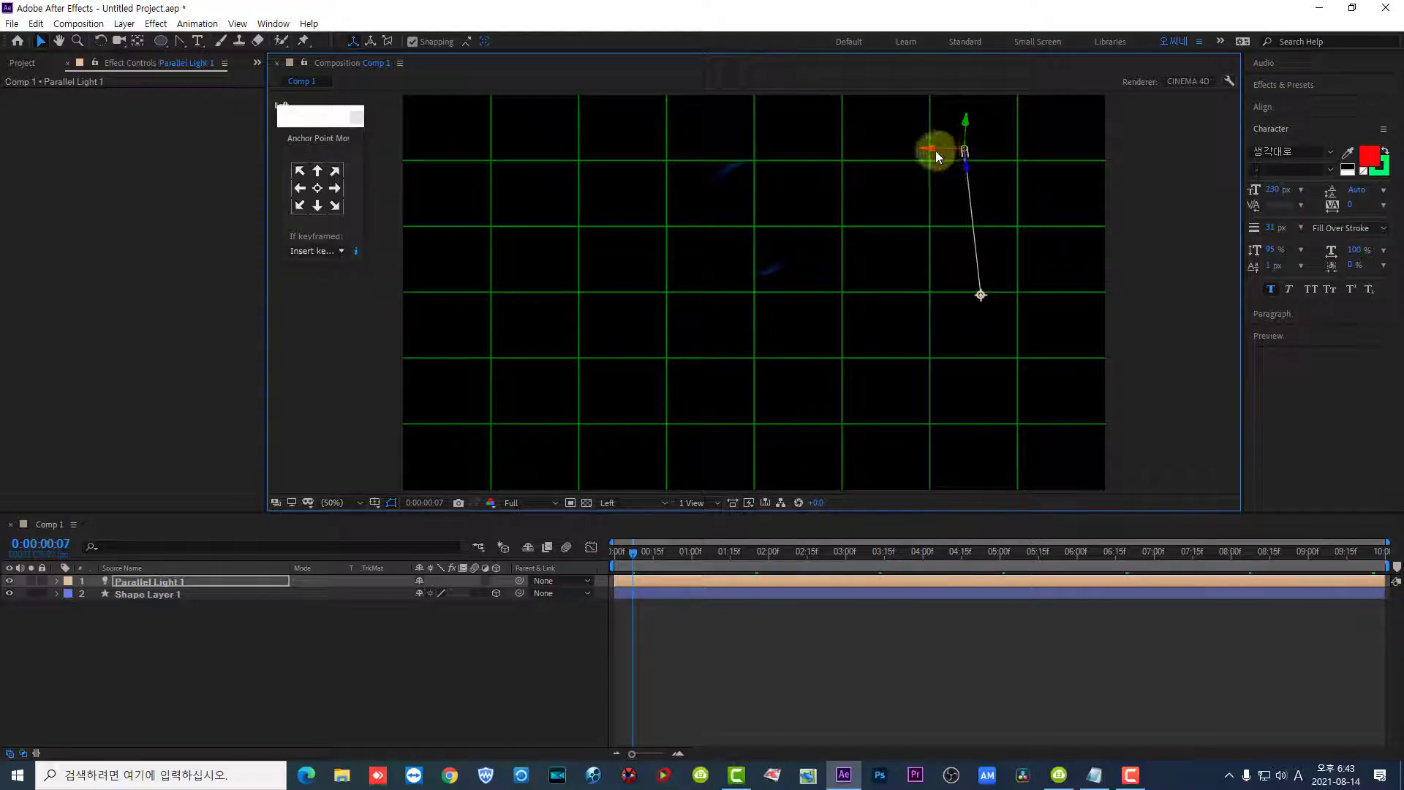
drag(929, 147, 426, 164)
drag(463, 295, 812, 383)
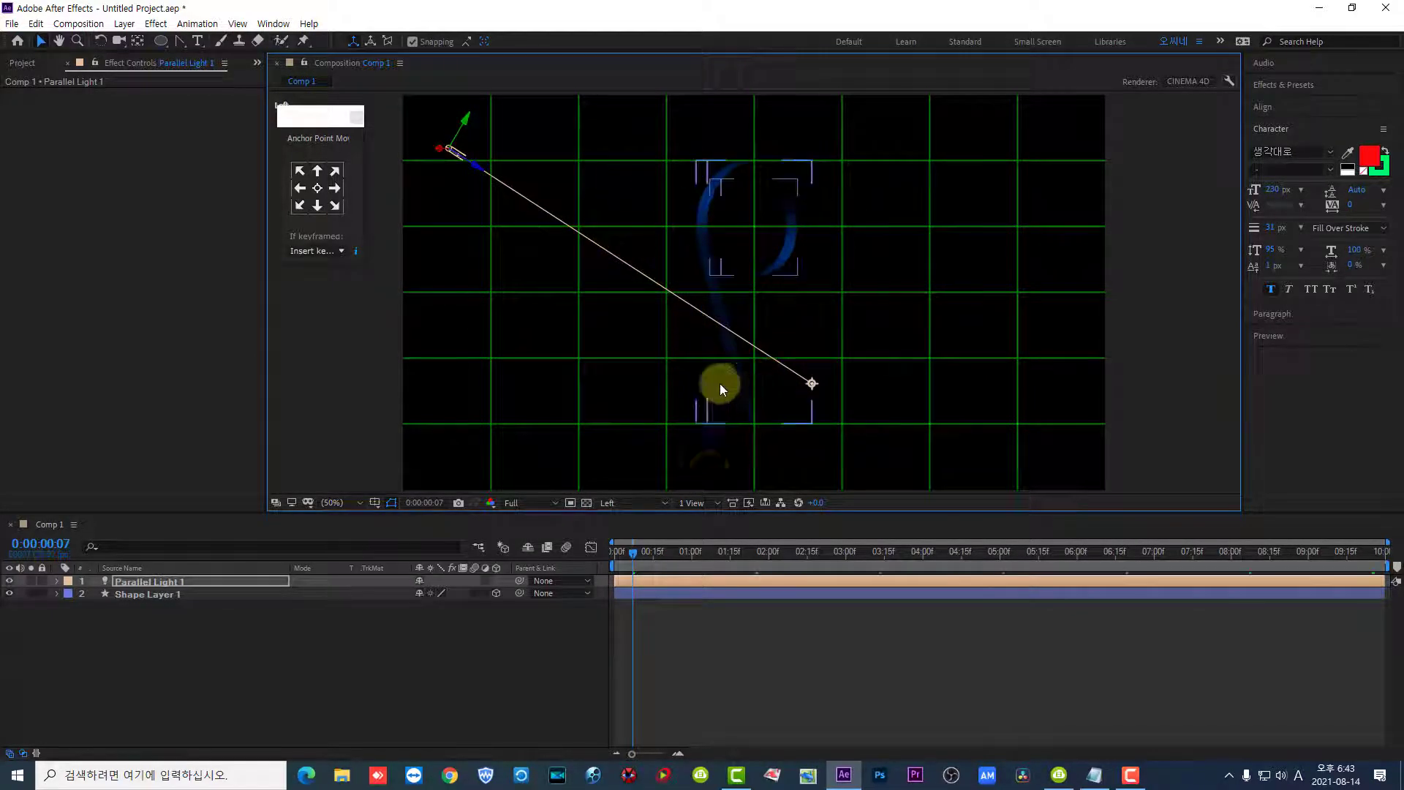
drag(636, 554, 622, 546)
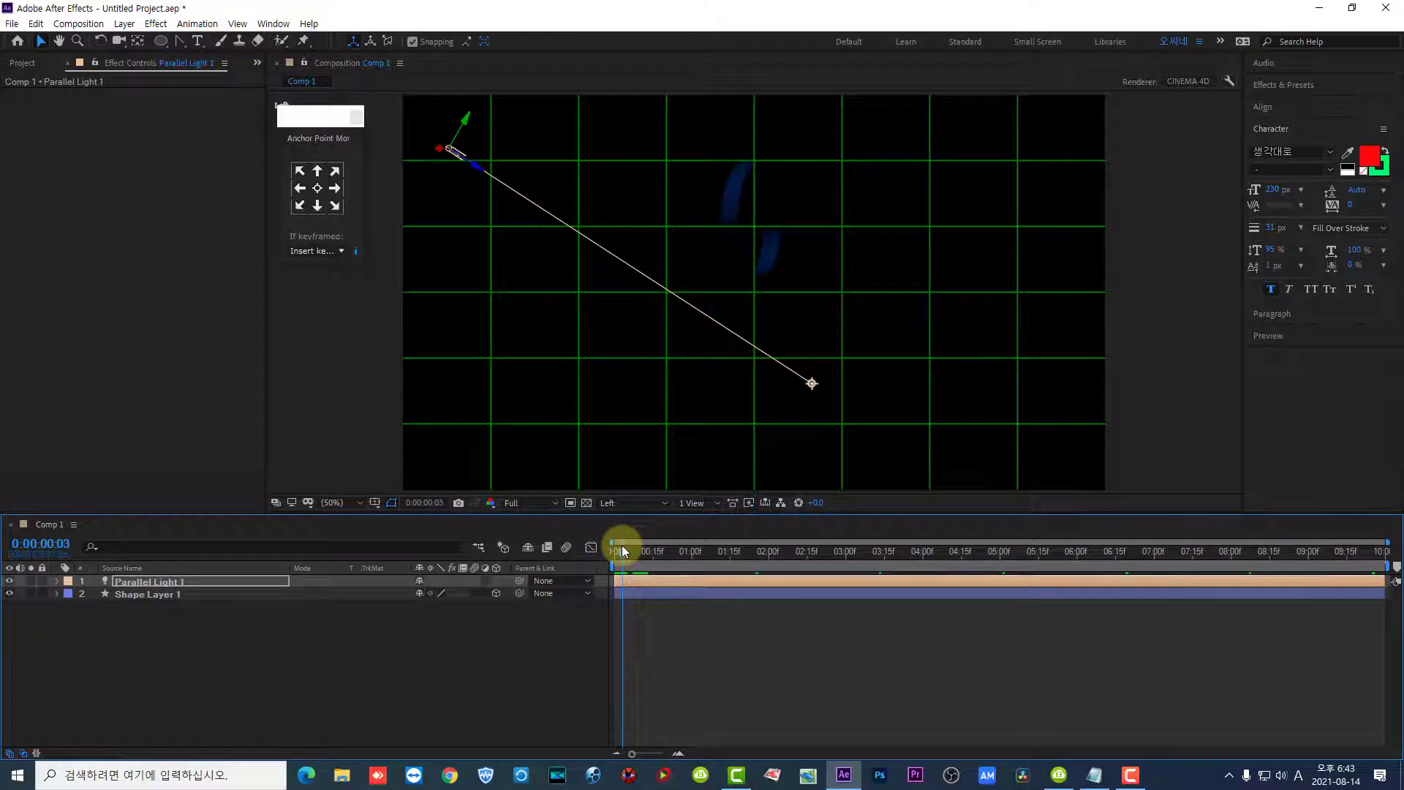
- Reselect the parallel light and lower its point of interest beneath the pin's tip in the Left view
click(809, 380)
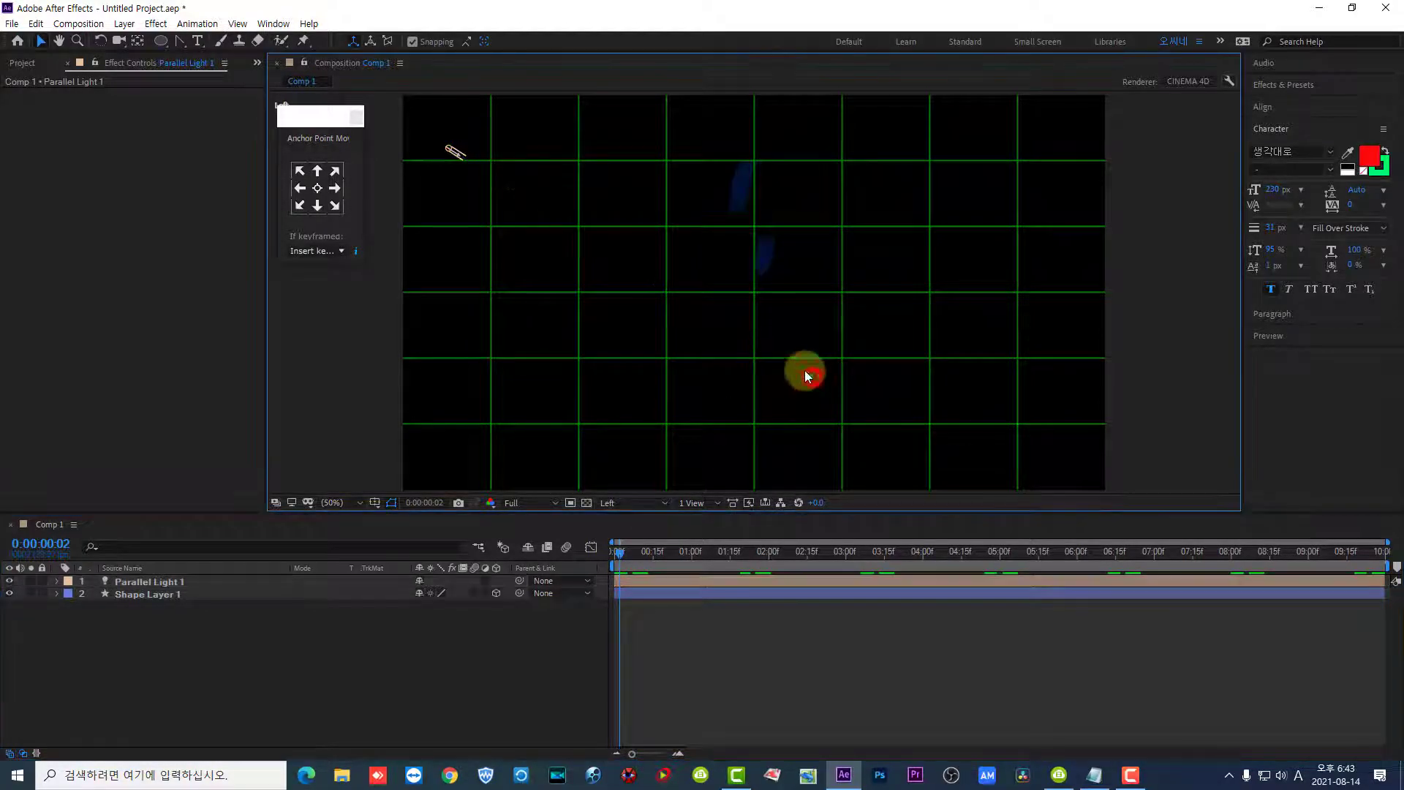
click(461, 158)
drag(810, 387, 829, 463)
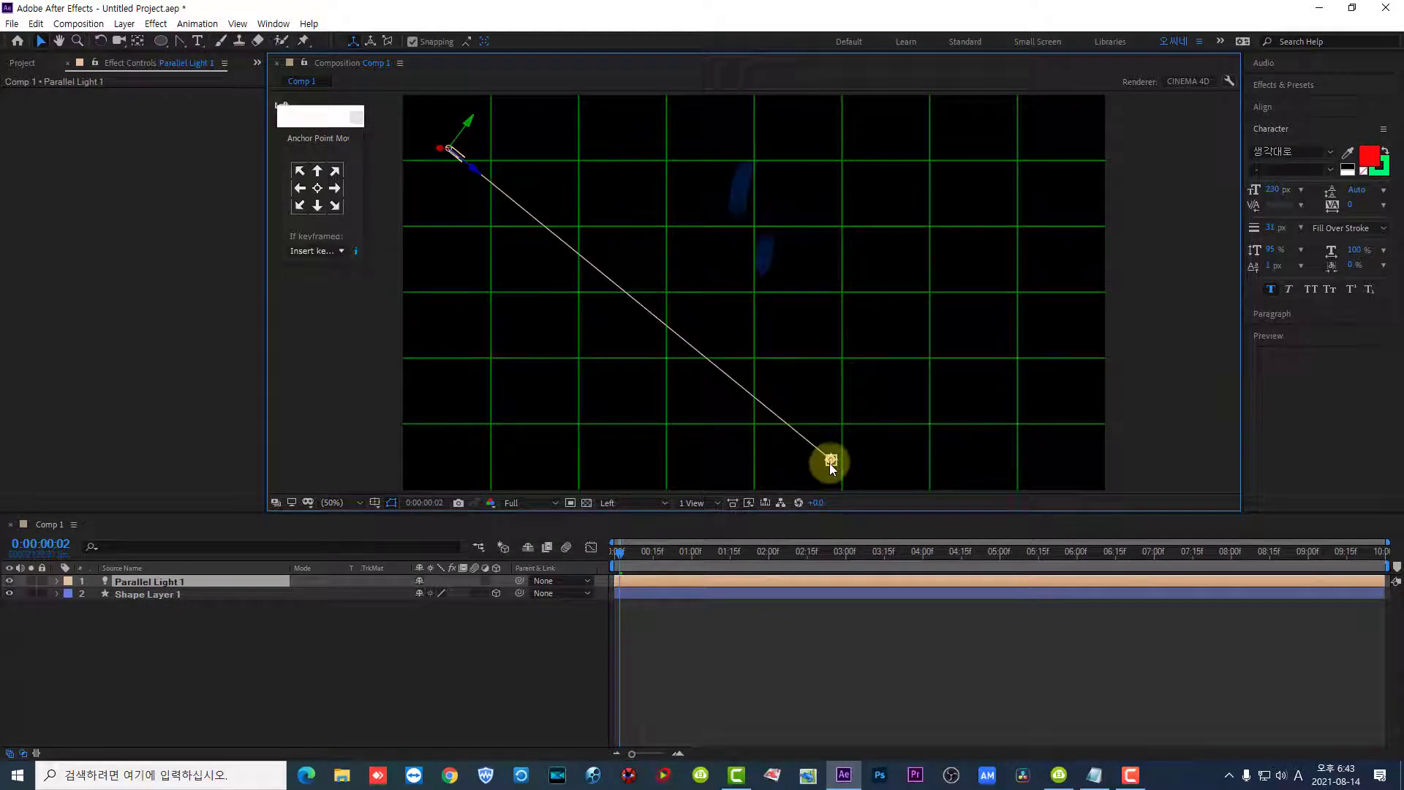
- In the Top view, place the parallel light to the pin's front left, centre its point of interest on the pin and check 0:00:00:10
click(594, 504)
click(627, 564)
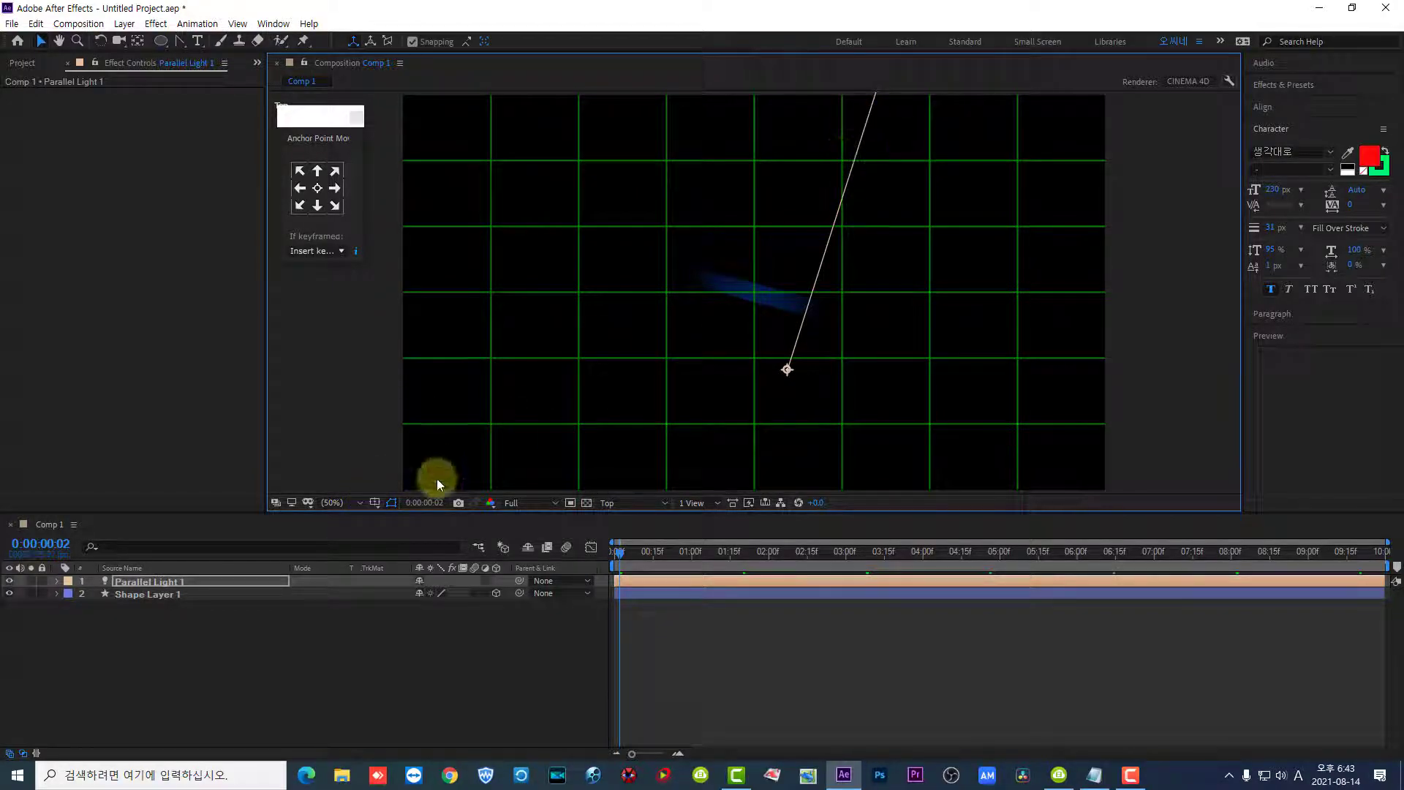
click(333, 510)
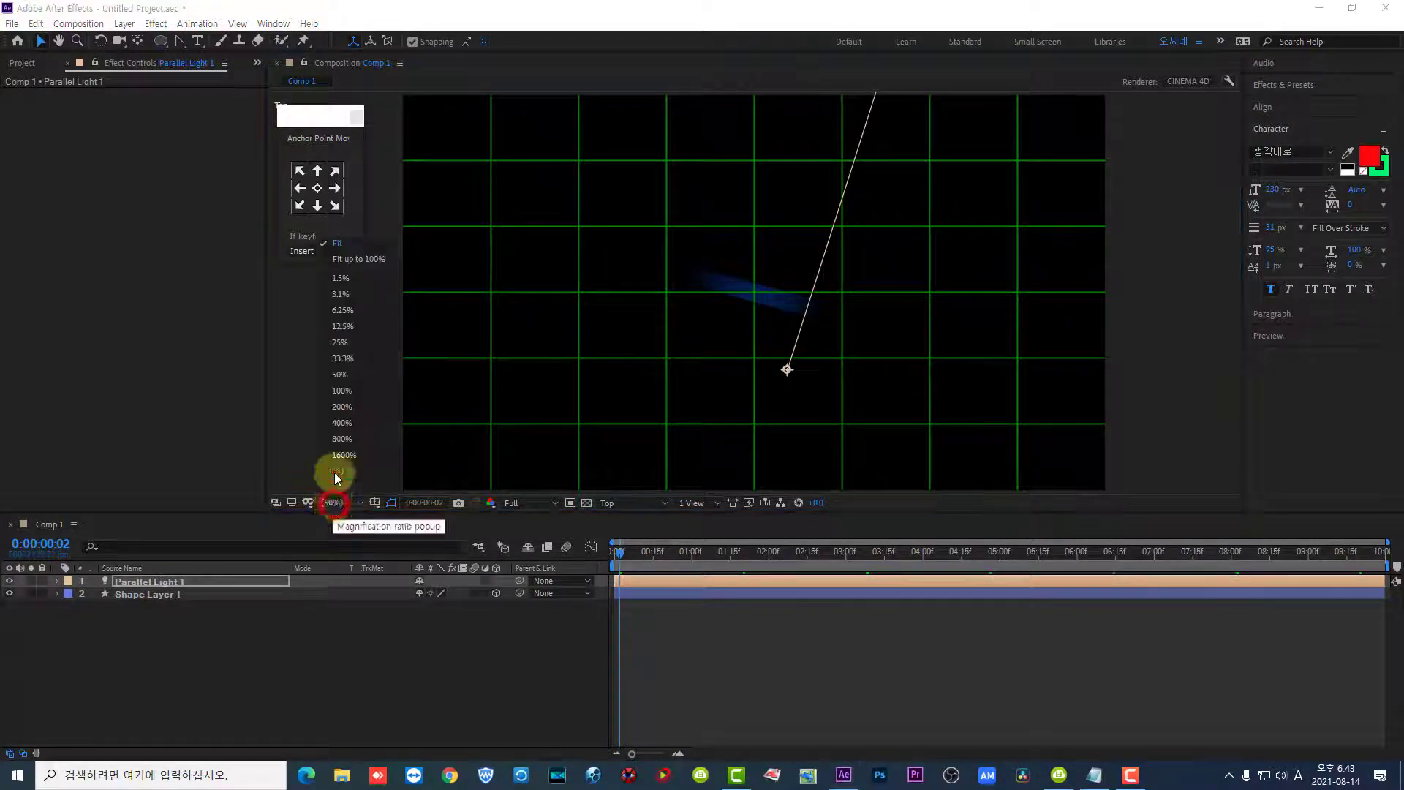
click(339, 333)
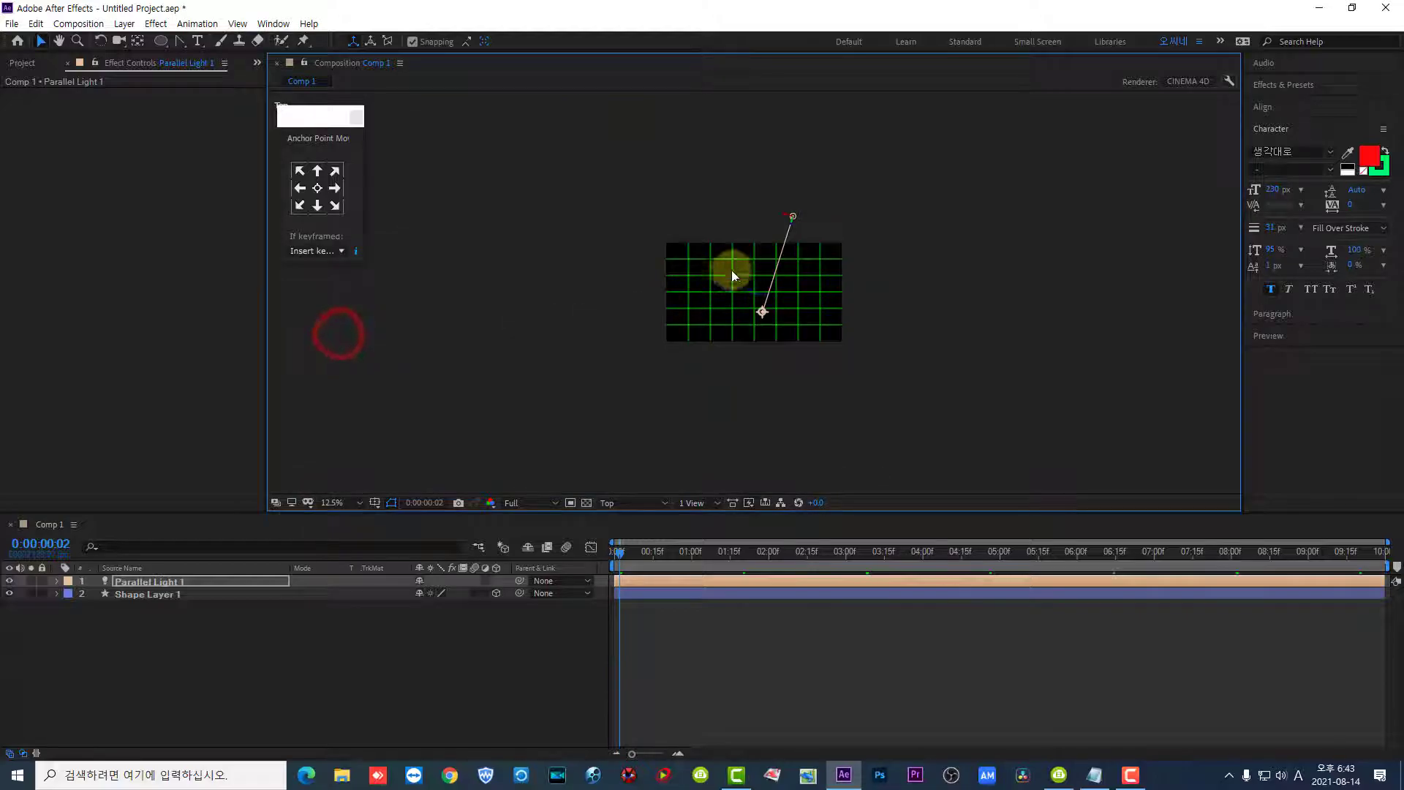
drag(792, 222, 787, 287)
drag(793, 266, 760, 287)
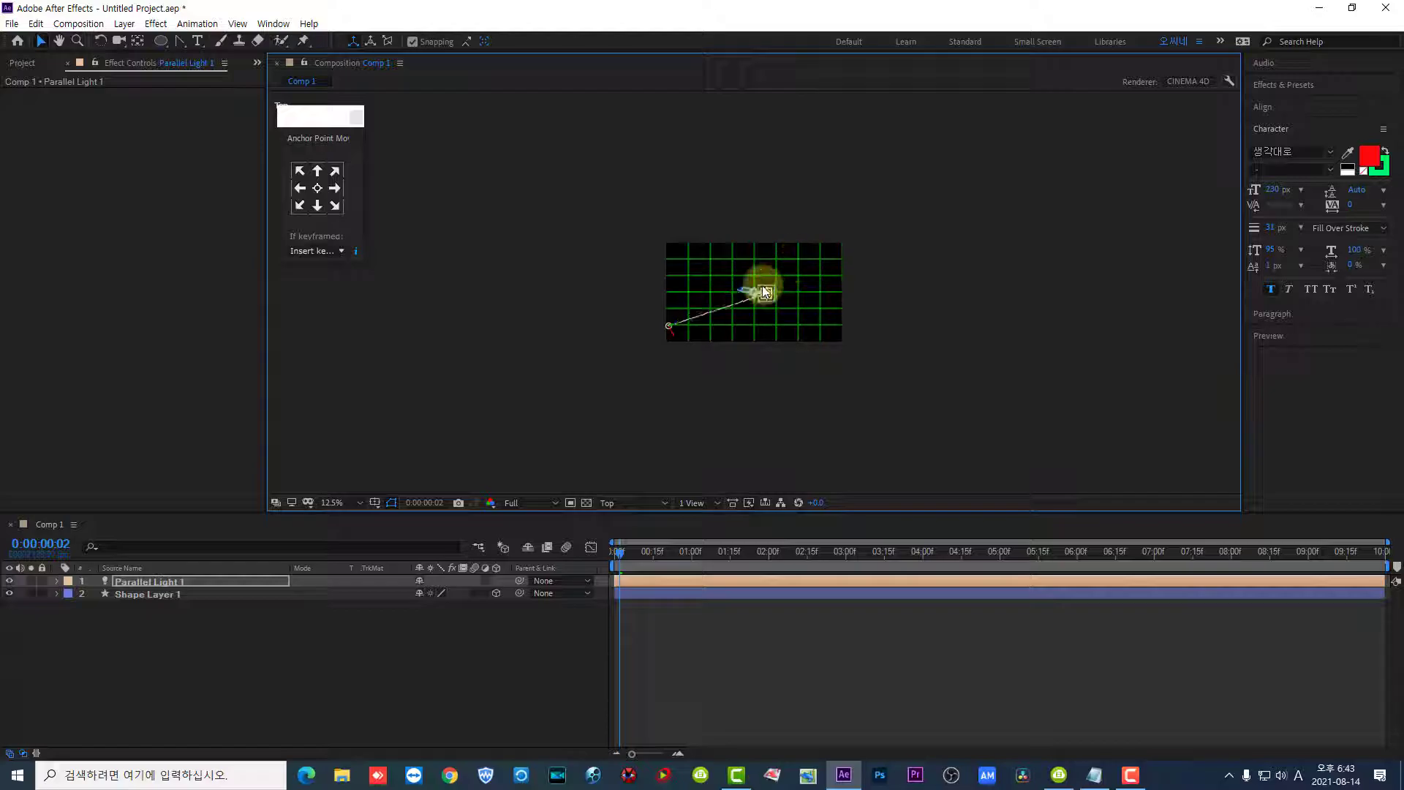
click(347, 503)
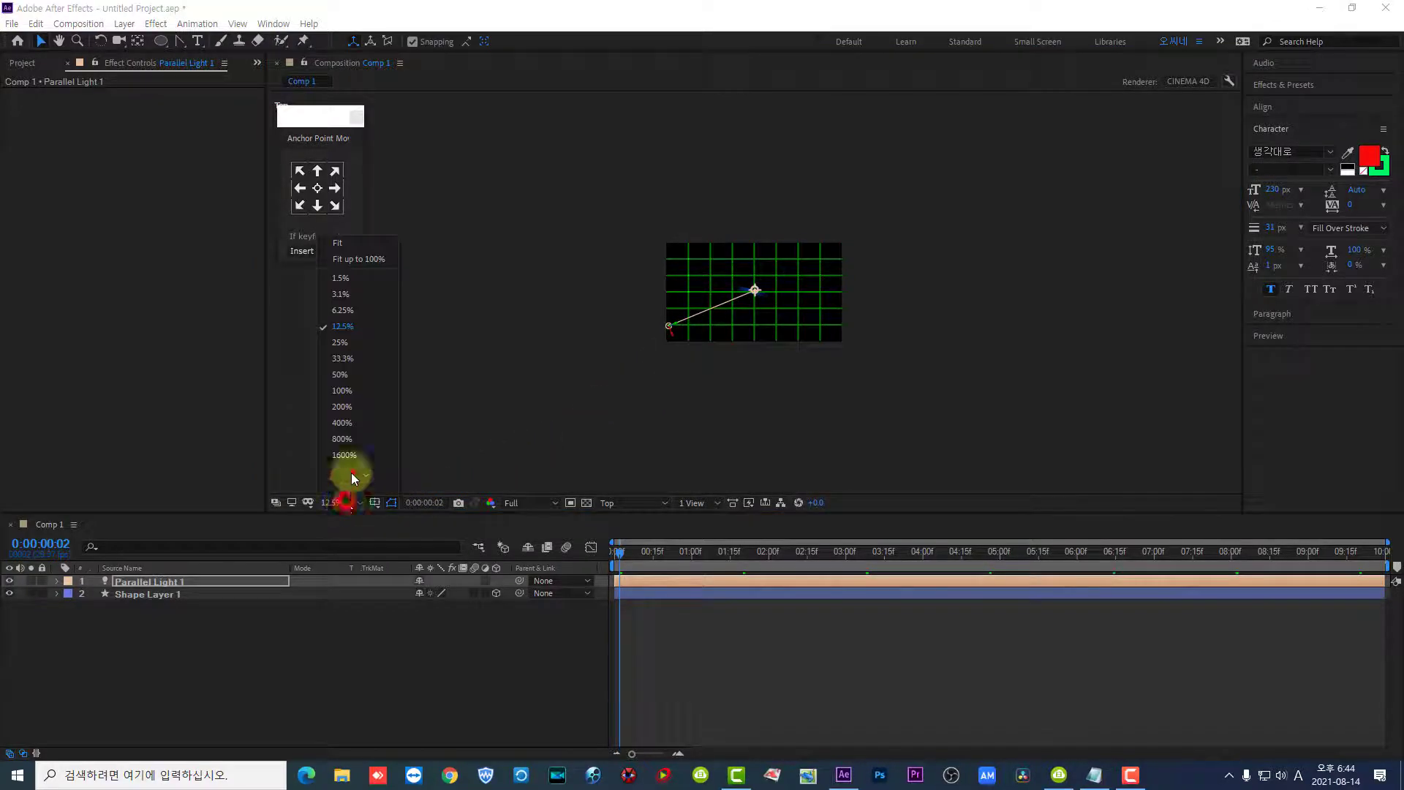
click(356, 242)
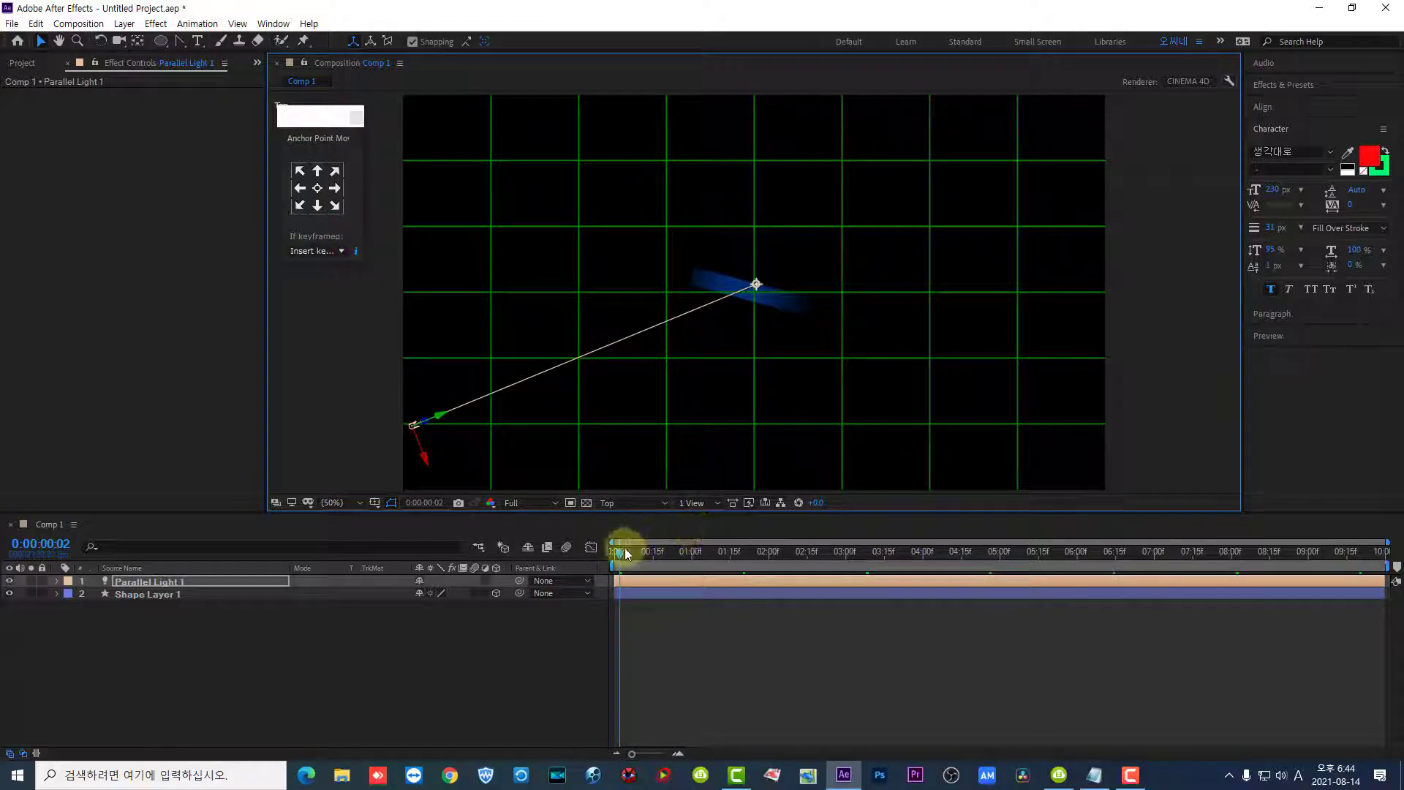
mouse_move(628, 554)
mouse_down()
mouse_move(652, 557)
mouse_move(641, 545)
mouse_up()
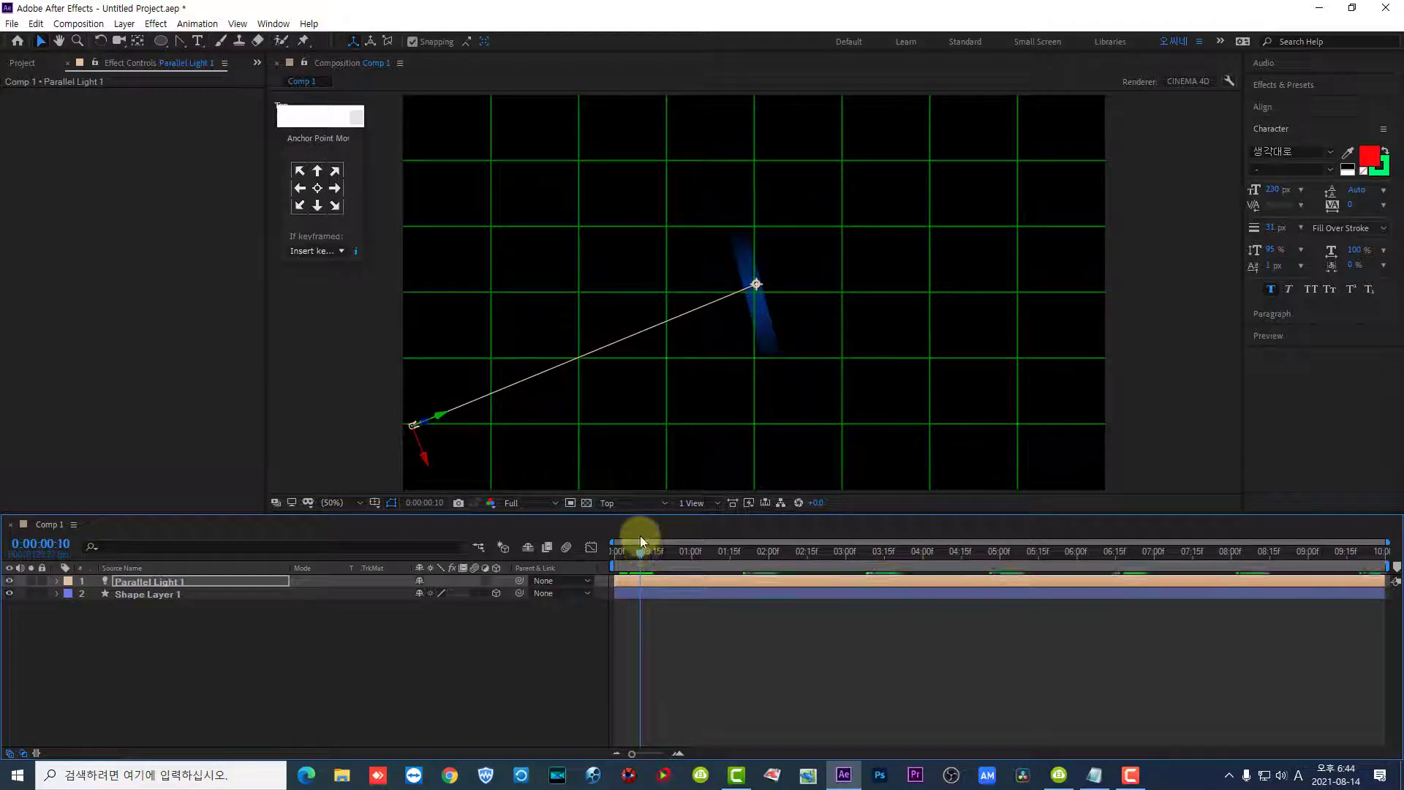
- In the Active Camera view, shift the parallel light farther left and drop its point of interest just left of and below the pin's tip
click(608, 503)
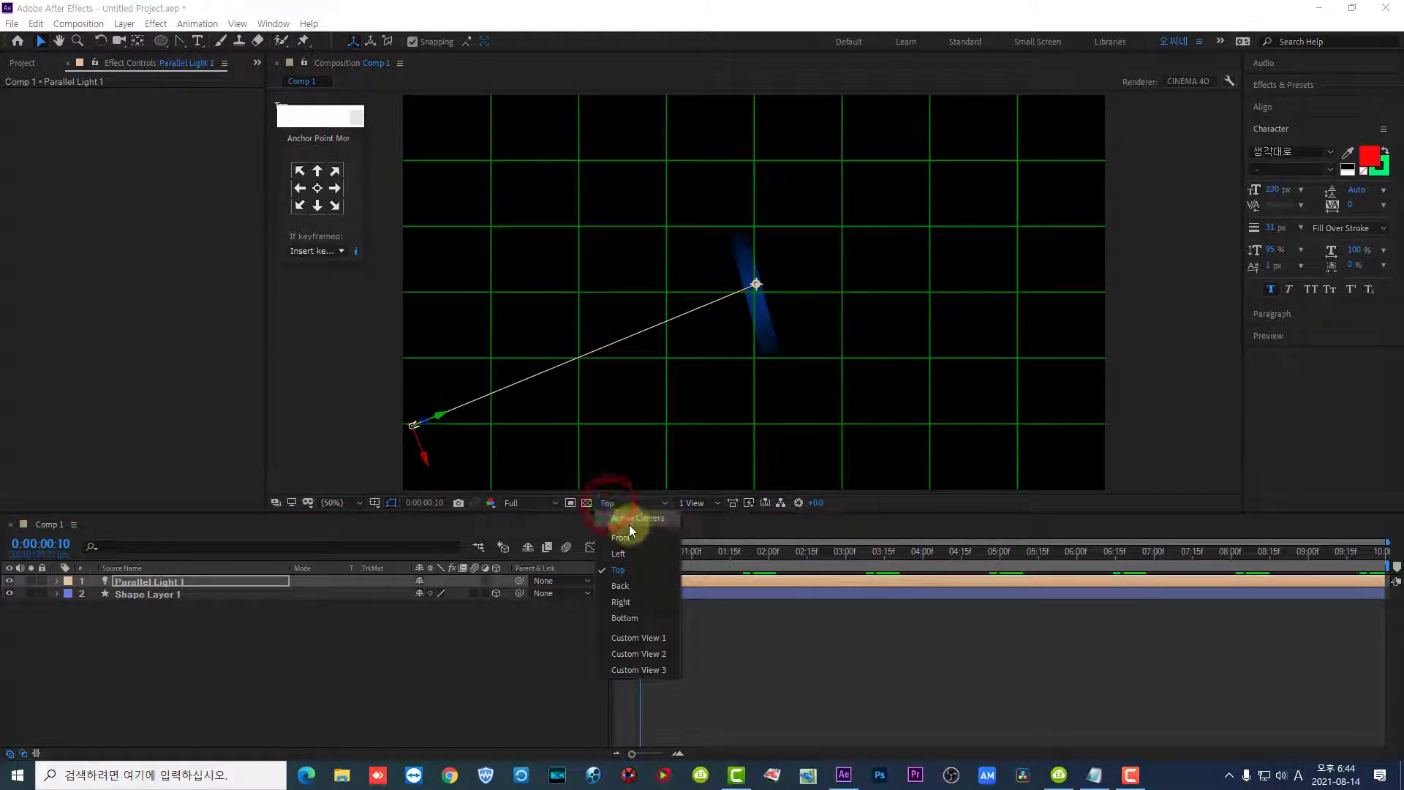
click(629, 522)
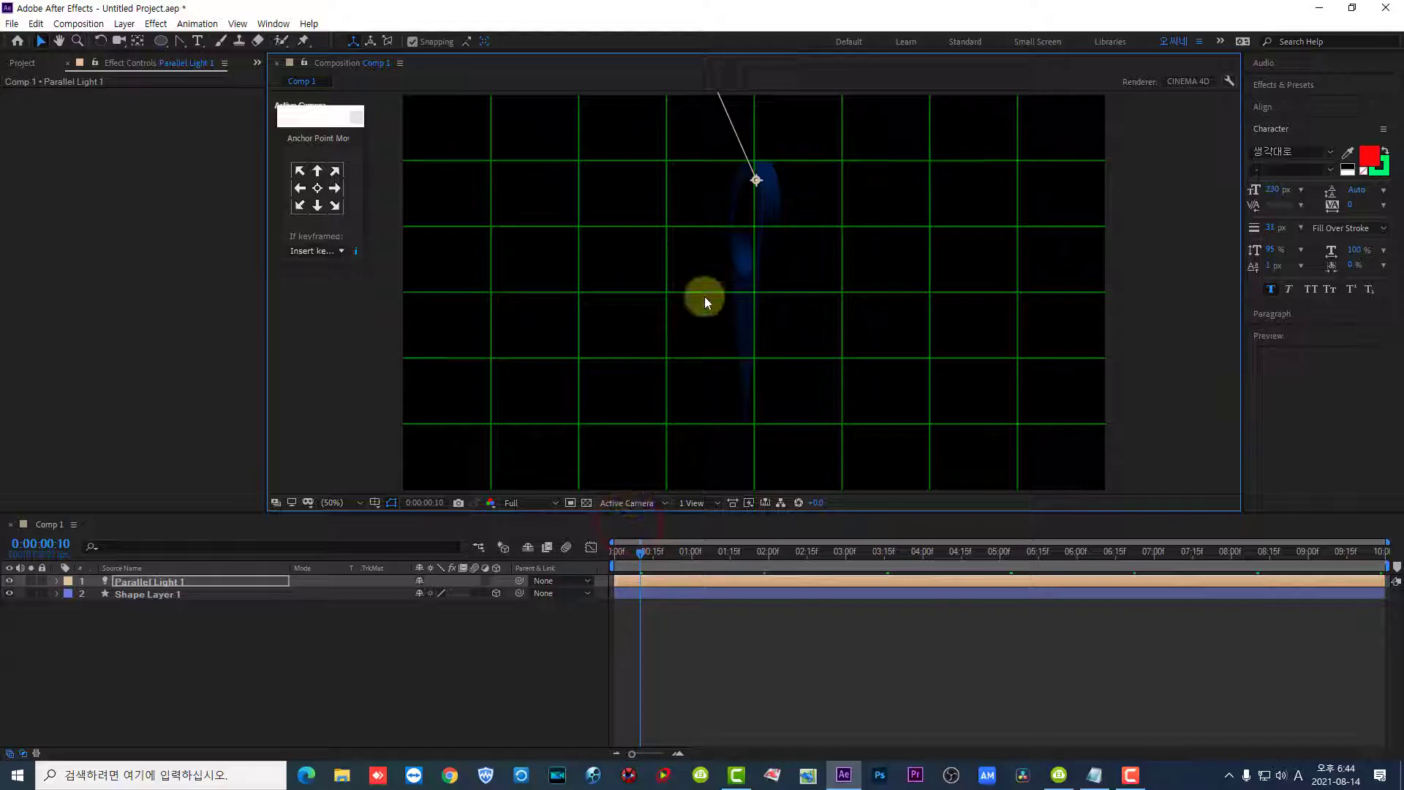
click(356, 504)
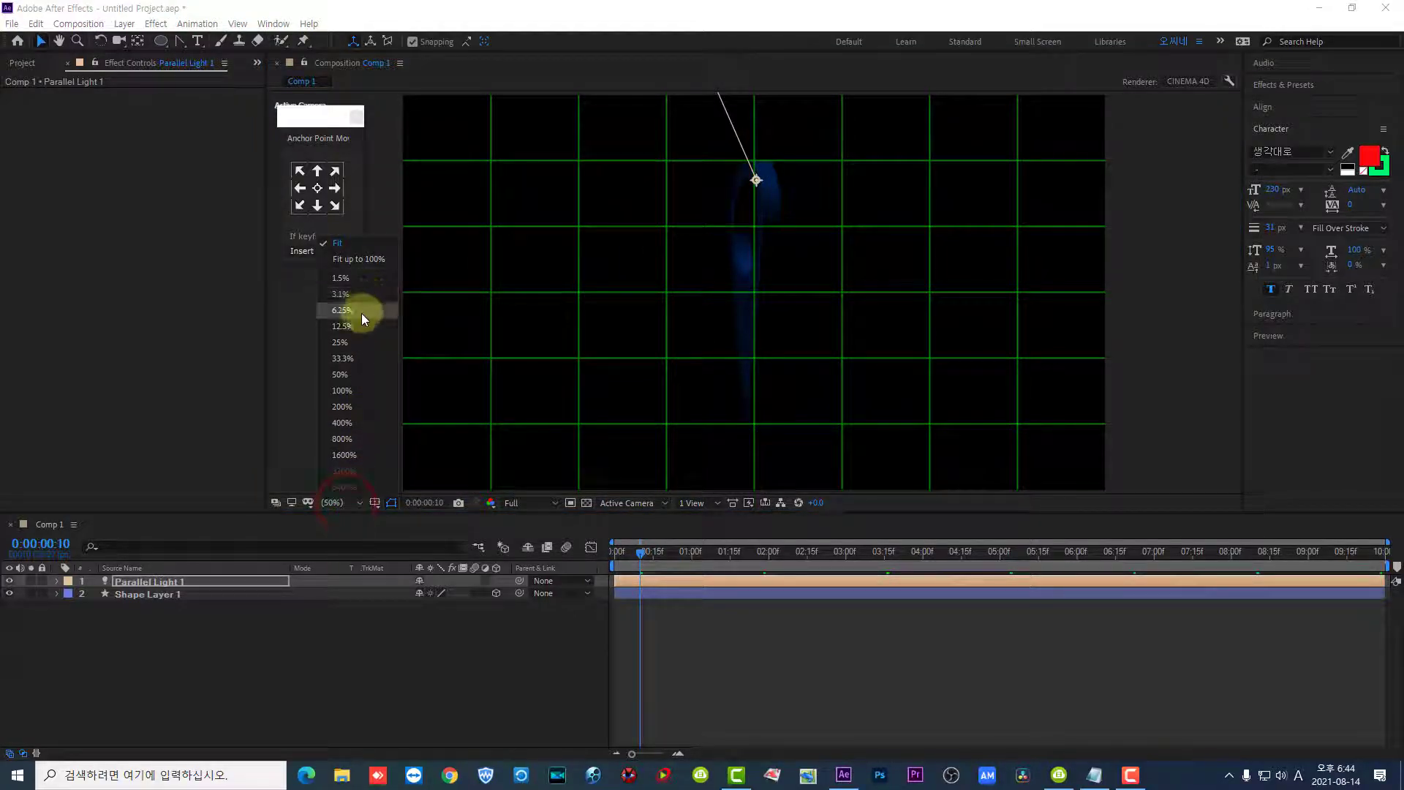
click(356, 324)
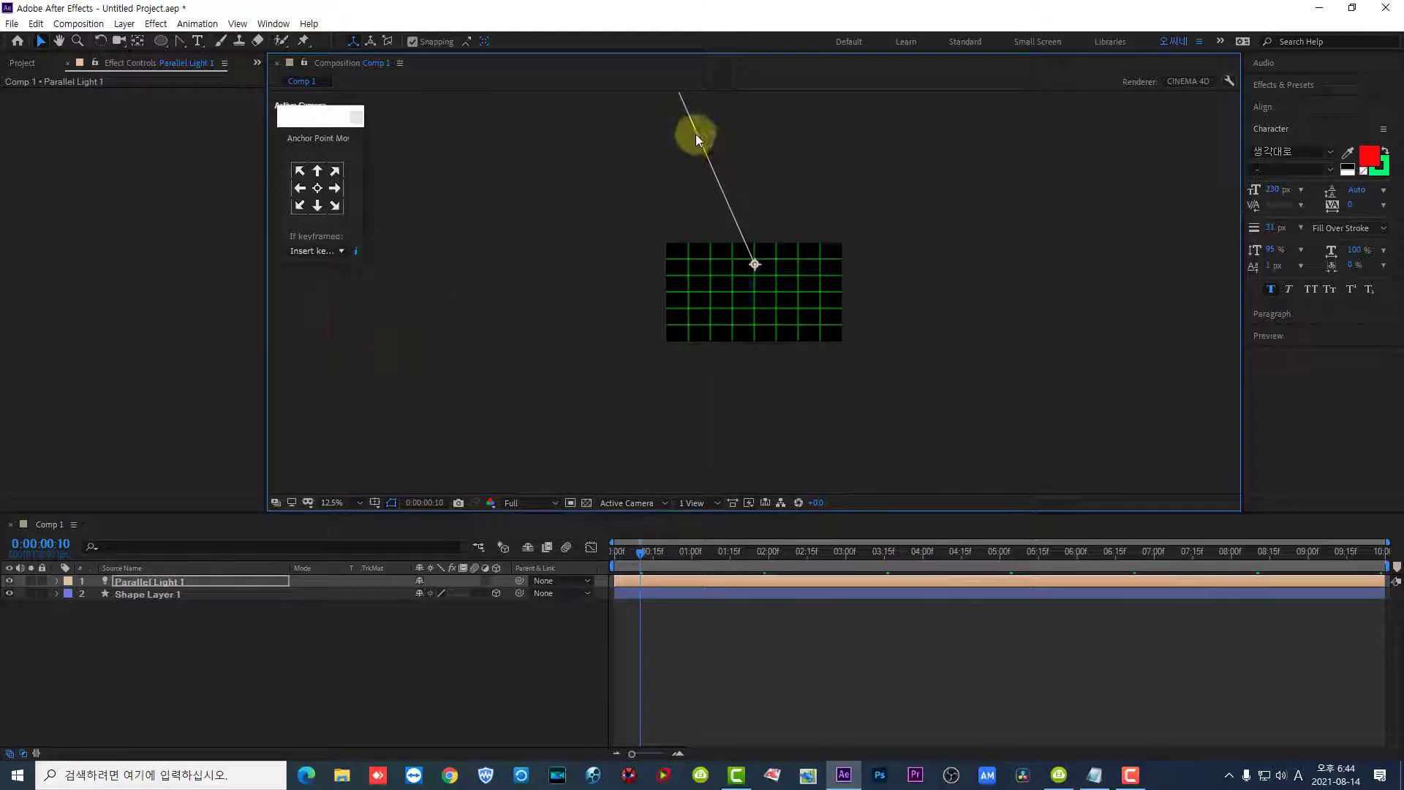
drag(756, 262, 792, 307)
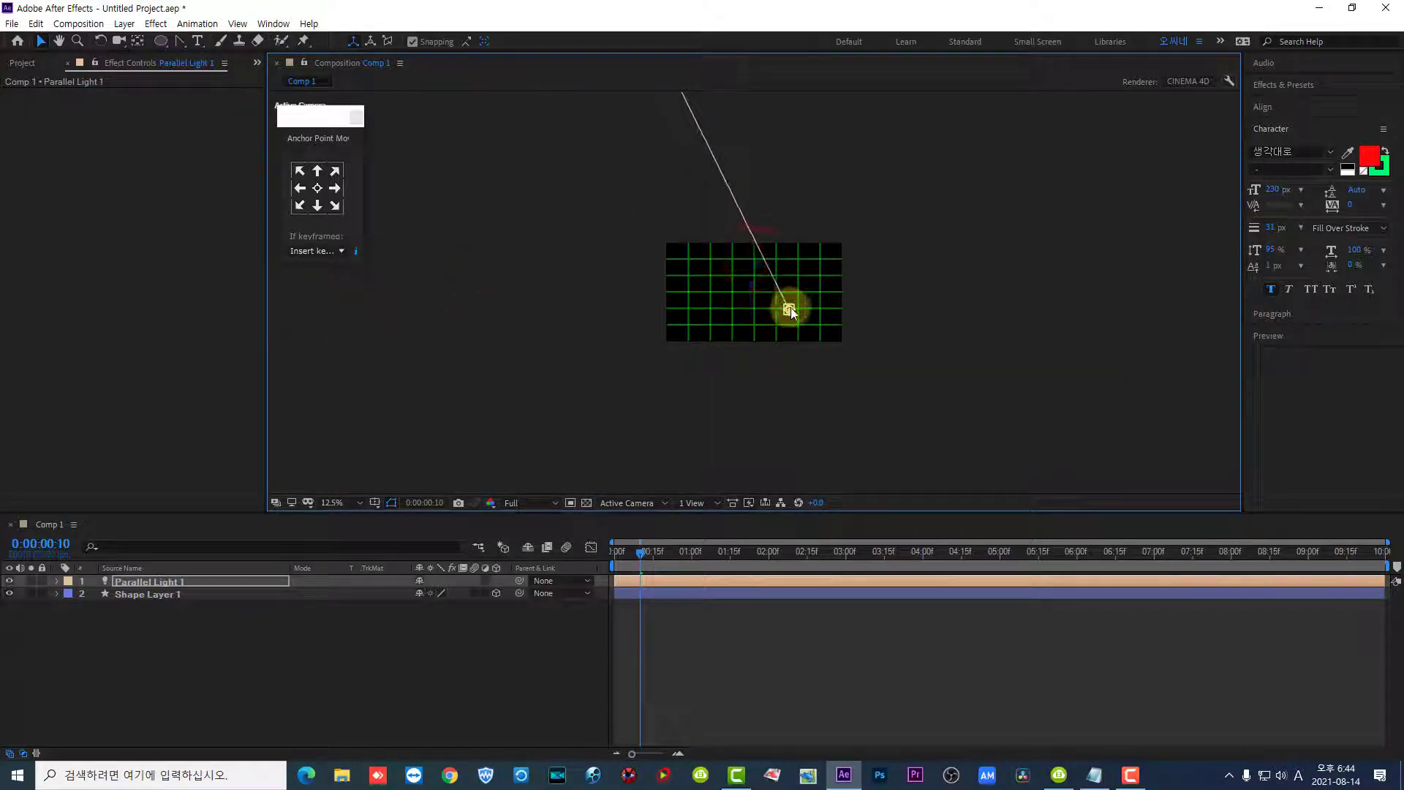
click(354, 502)
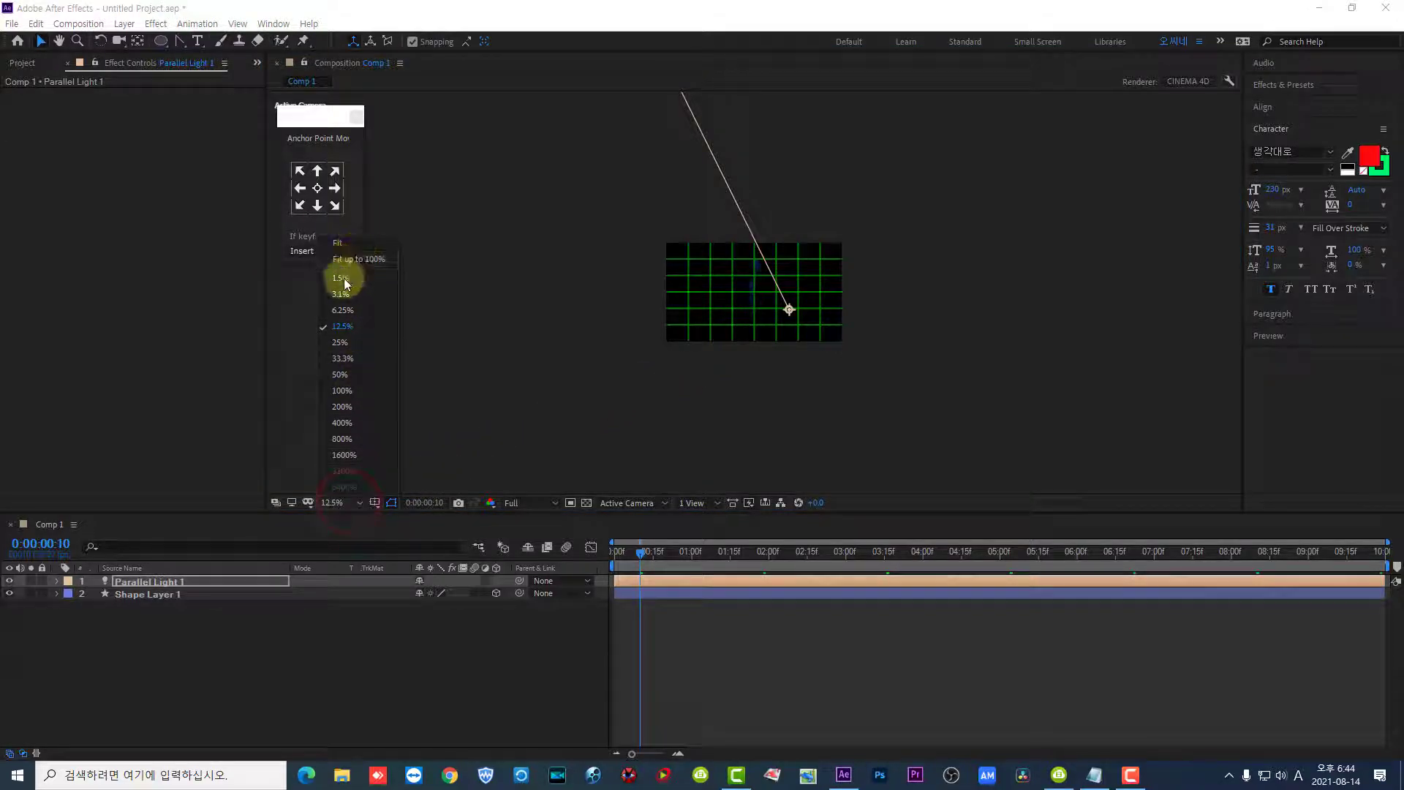
click(342, 309)
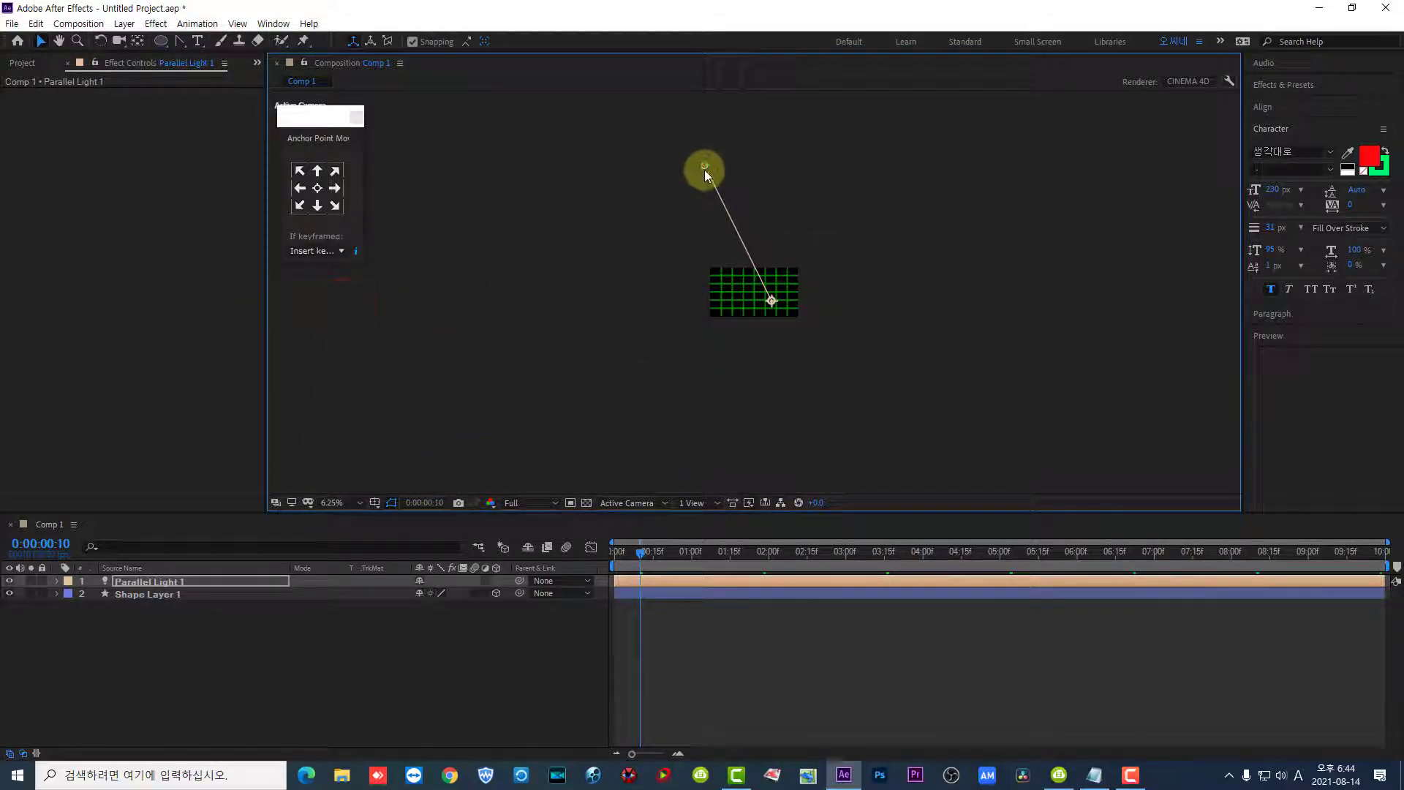
drag(711, 169, 691, 219)
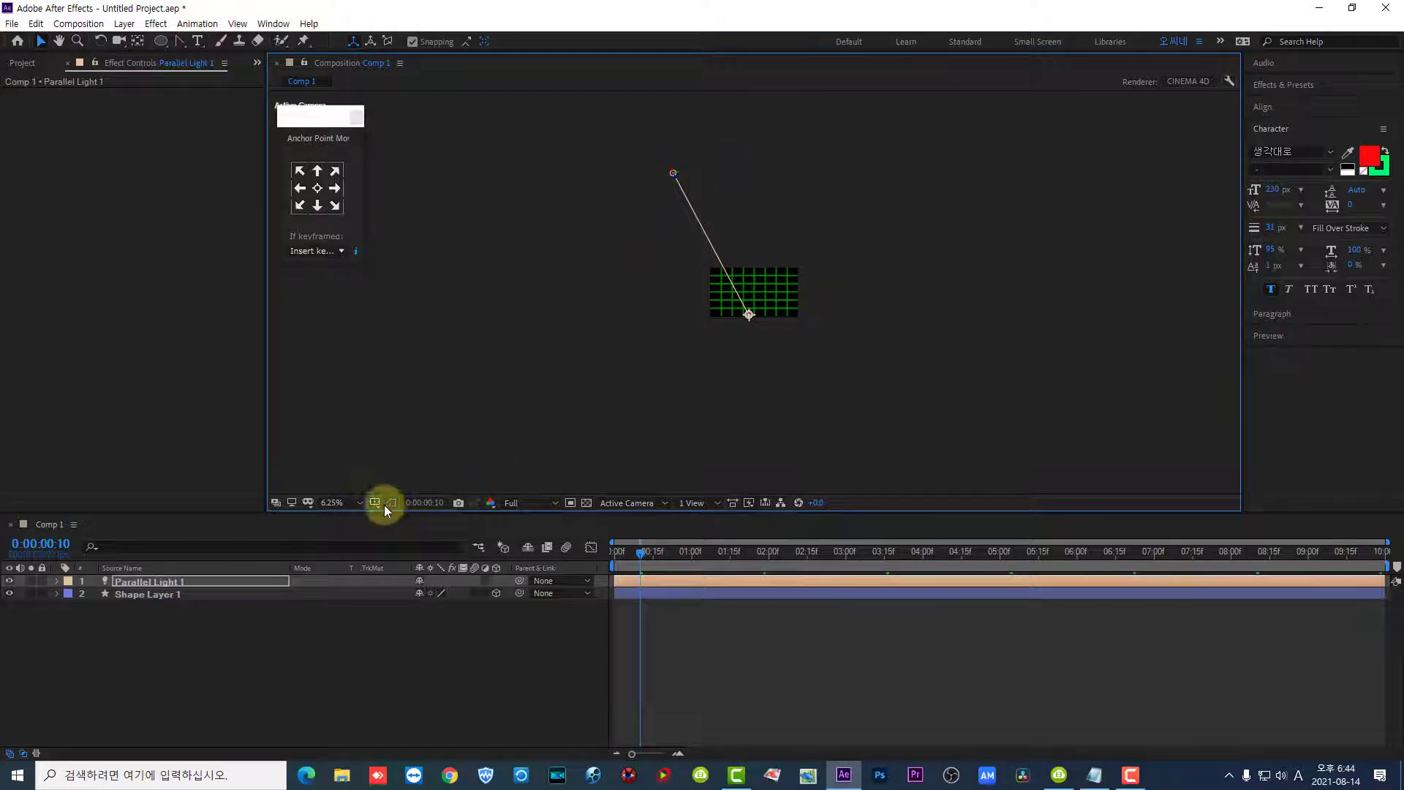
- Set the parallel light's position to about -391.6, -103.6, -510.9 and move its point of interest right of the pin, to about 1166.3, 619.7, -122.5
click(346, 510)
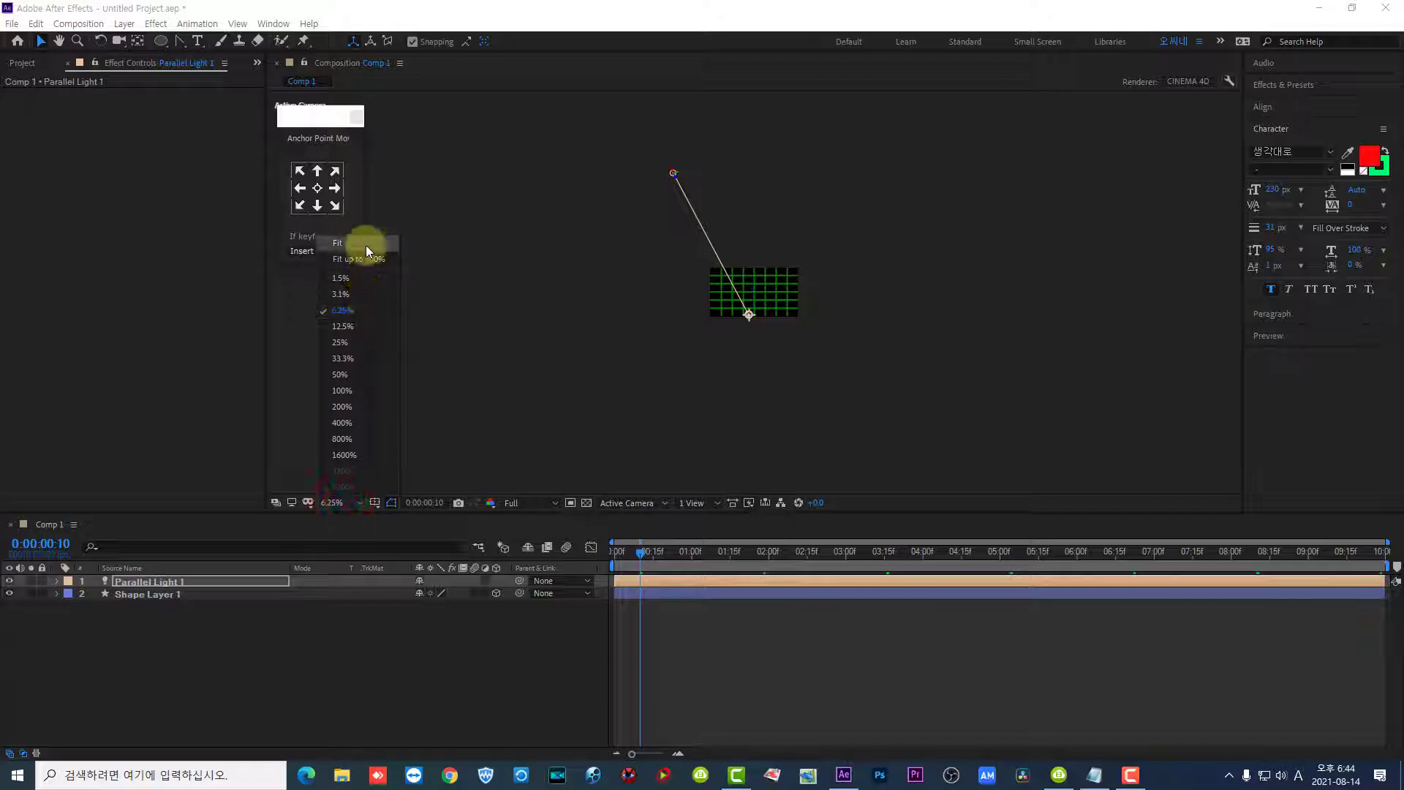
click(366, 249)
click(56, 581)
click(56, 582)
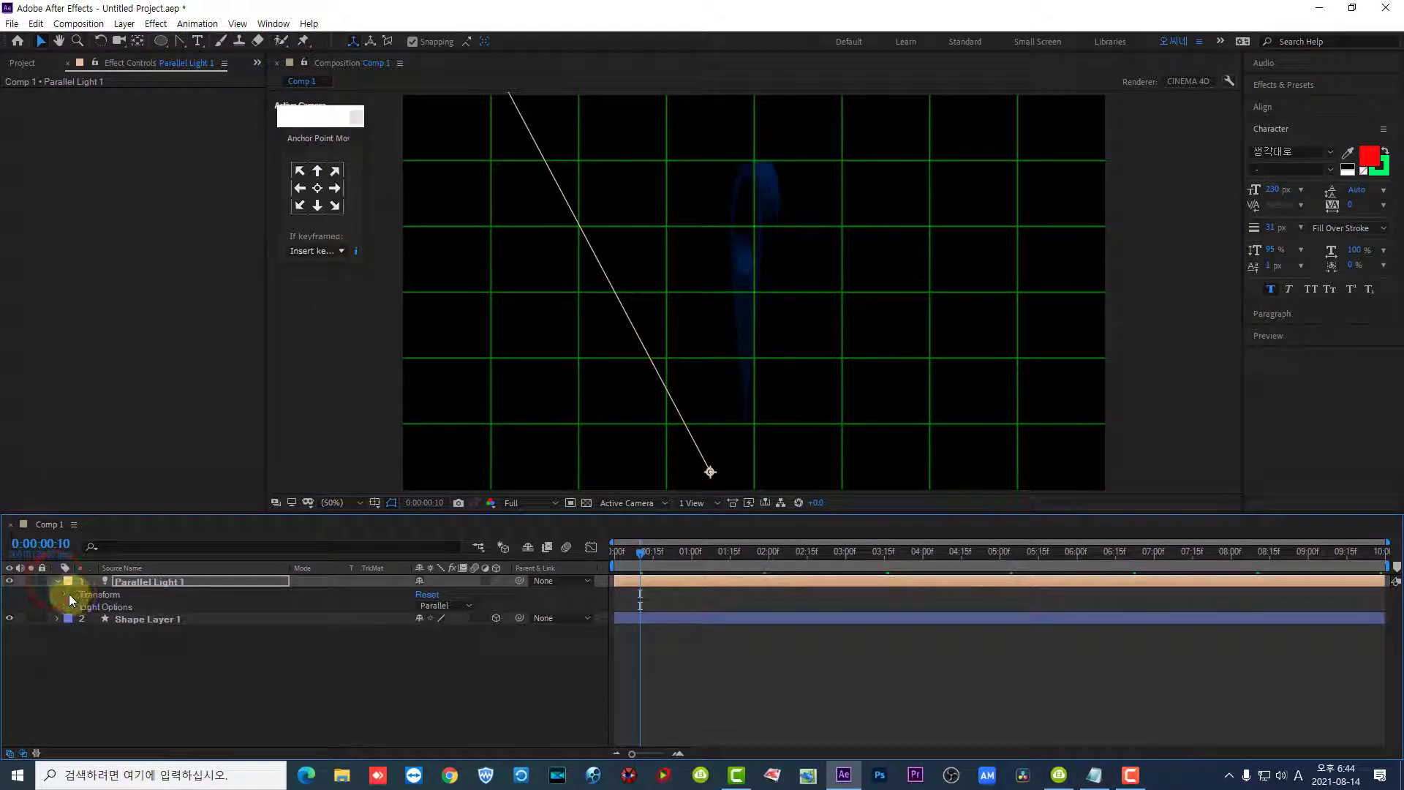
click(70, 594)
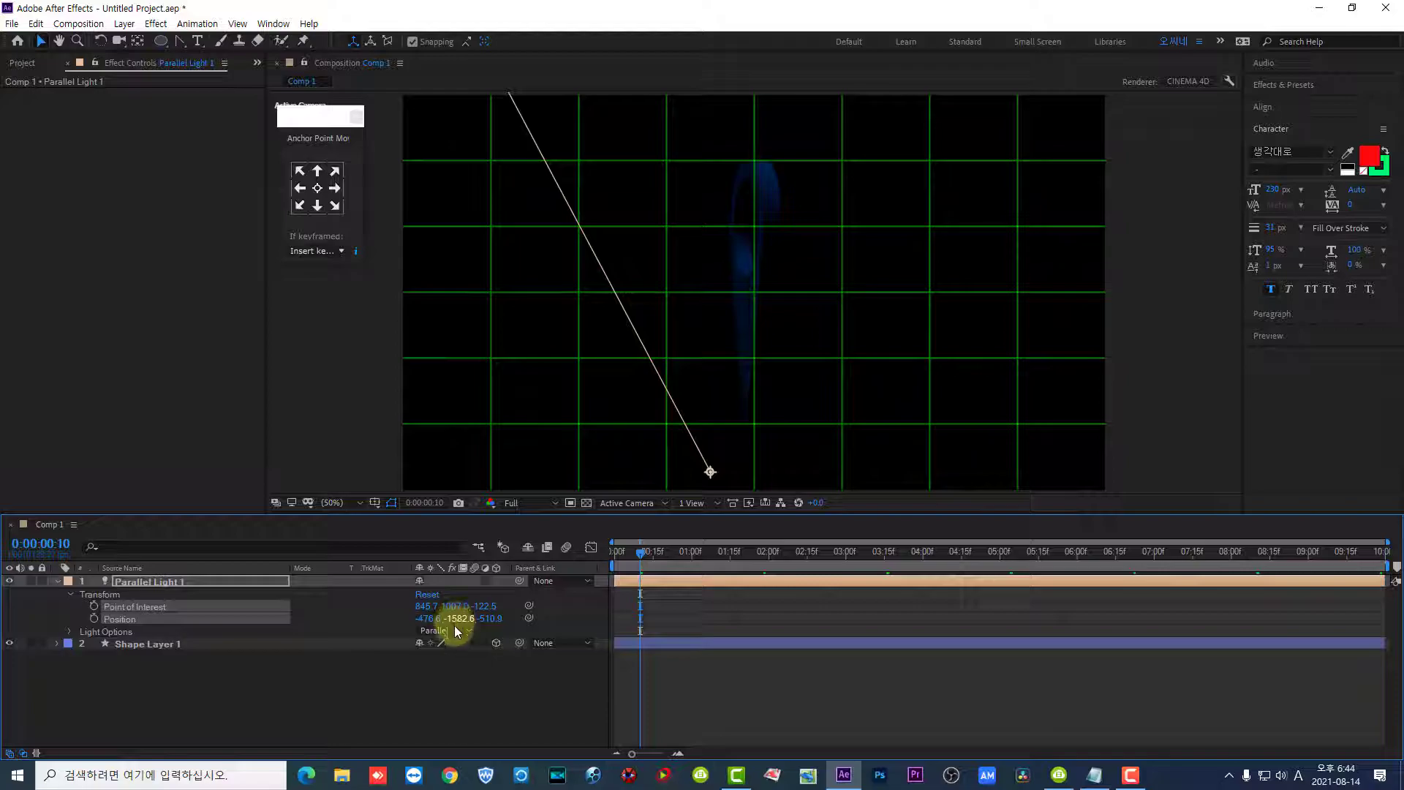
drag(425, 620, 1403, 626)
drag(712, 473, 833, 326)
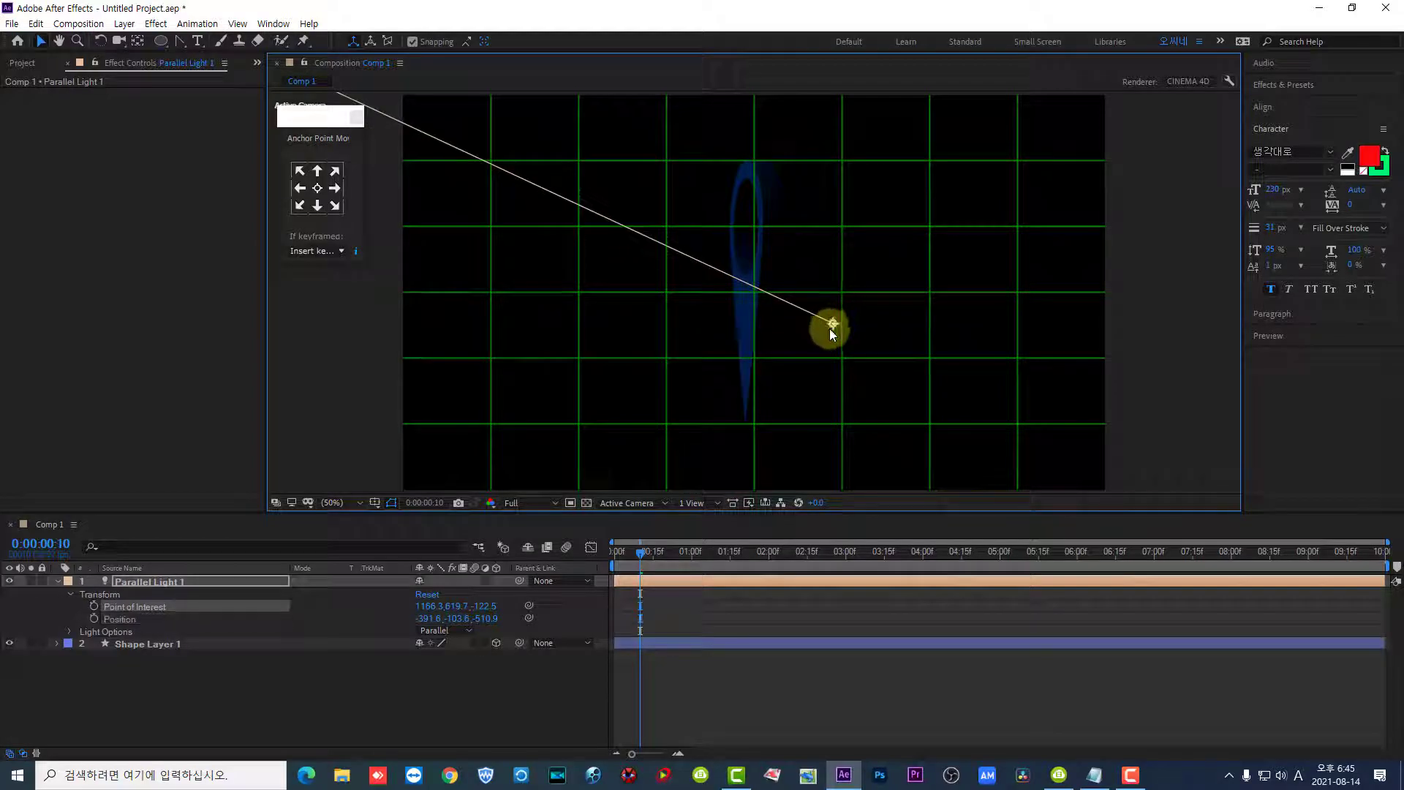
- Try pushing the parallel light's point of interest far right and lower, to about 4549.3, 1531.7, -122.5
drag(435, 607, 1401, 621)
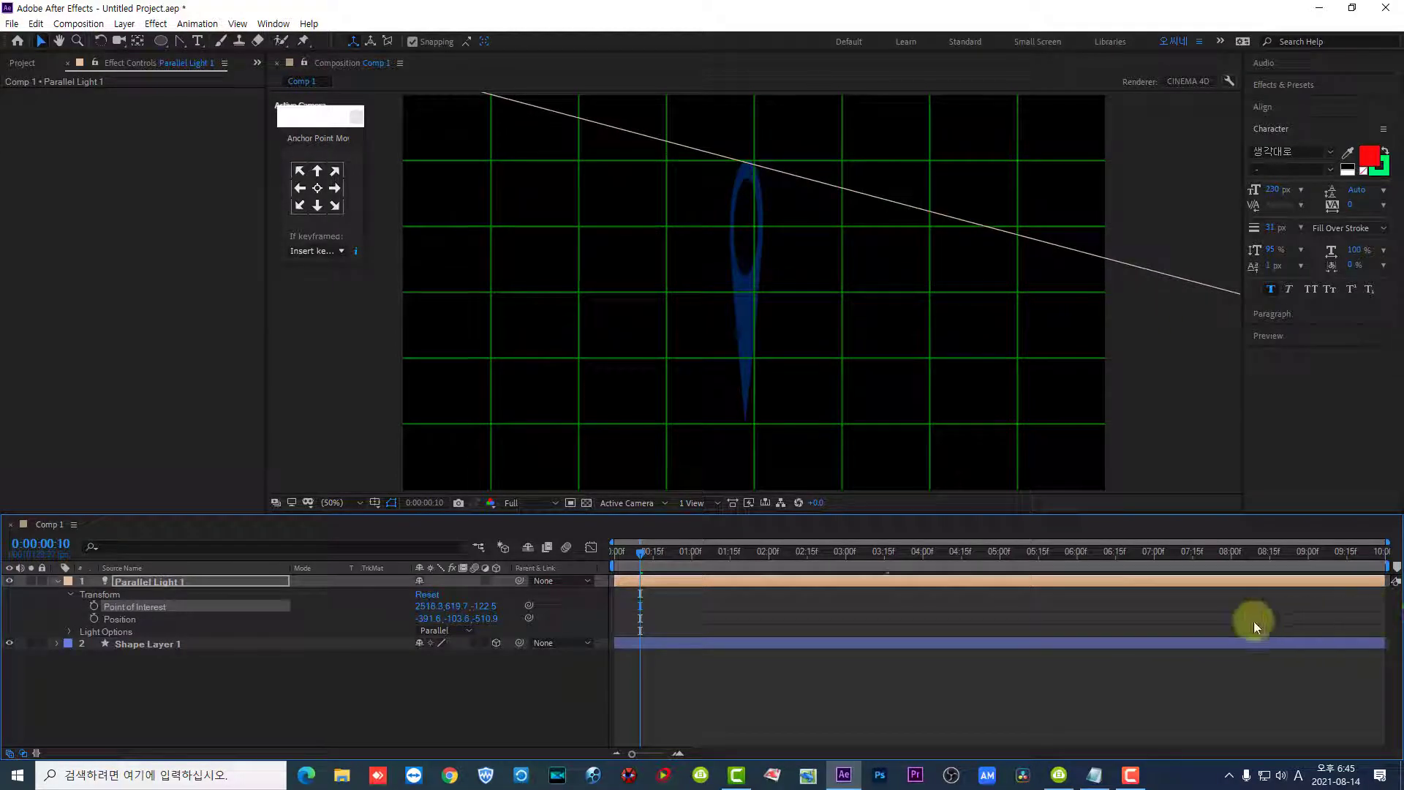
click(1191, 279)
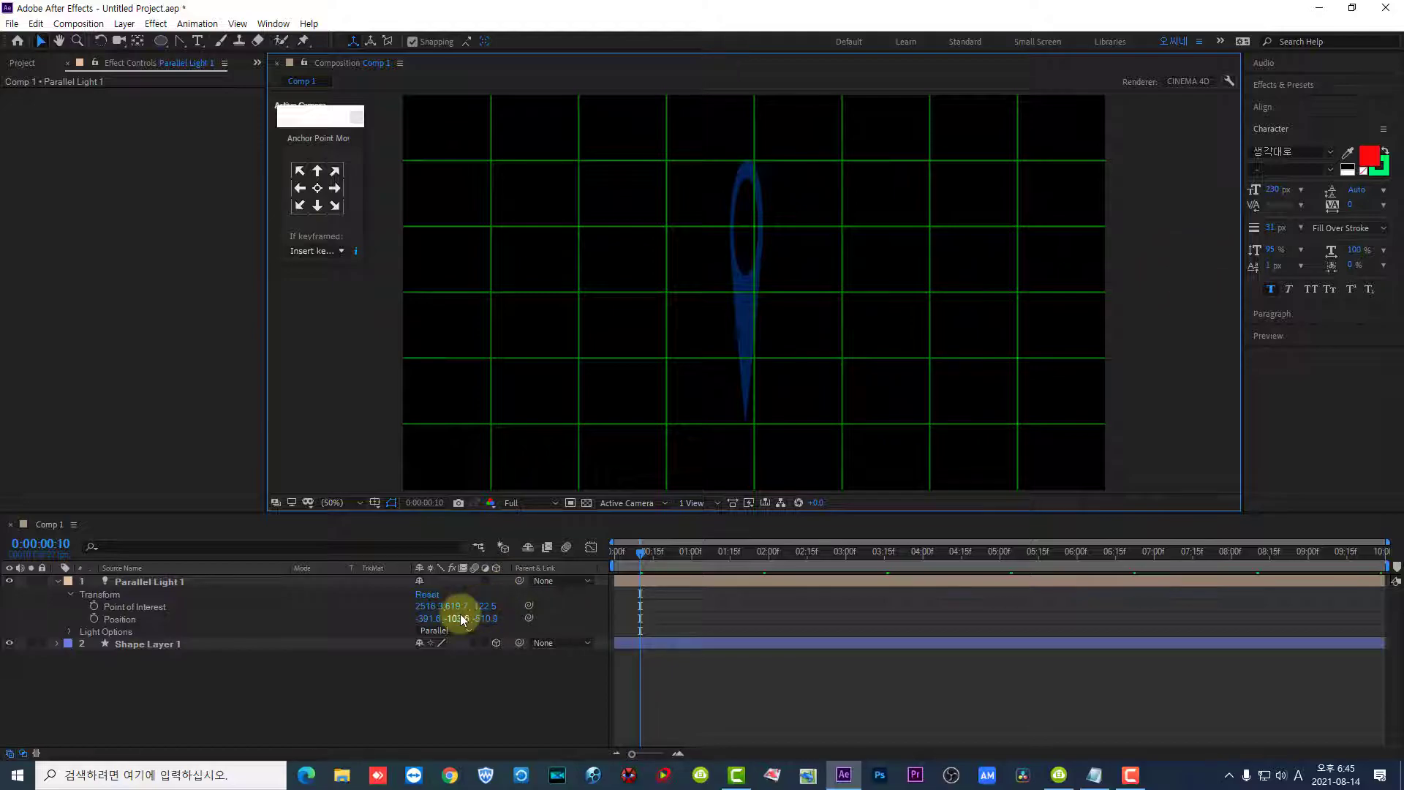
drag(455, 607, 1081, 648)
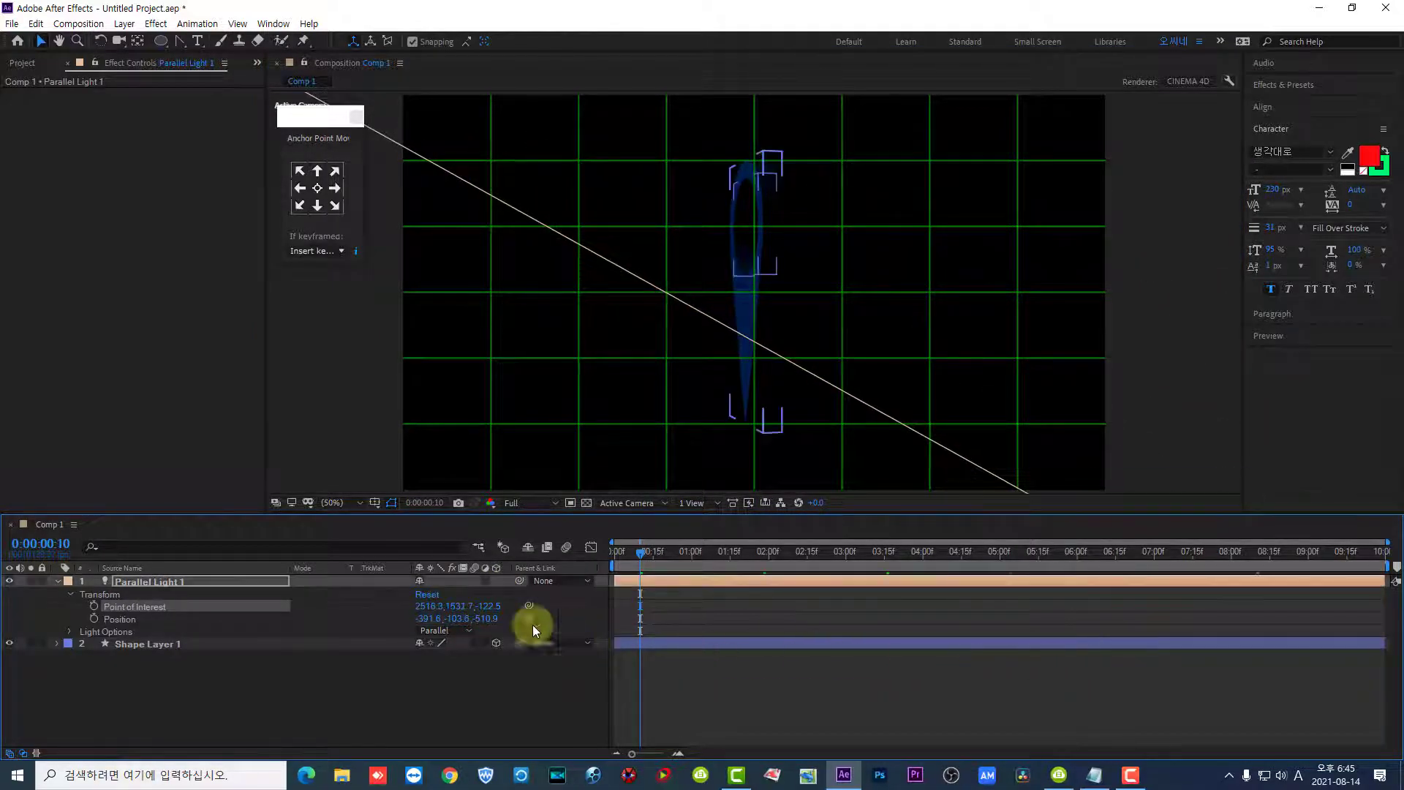
drag(433, 607, 1403, 739)
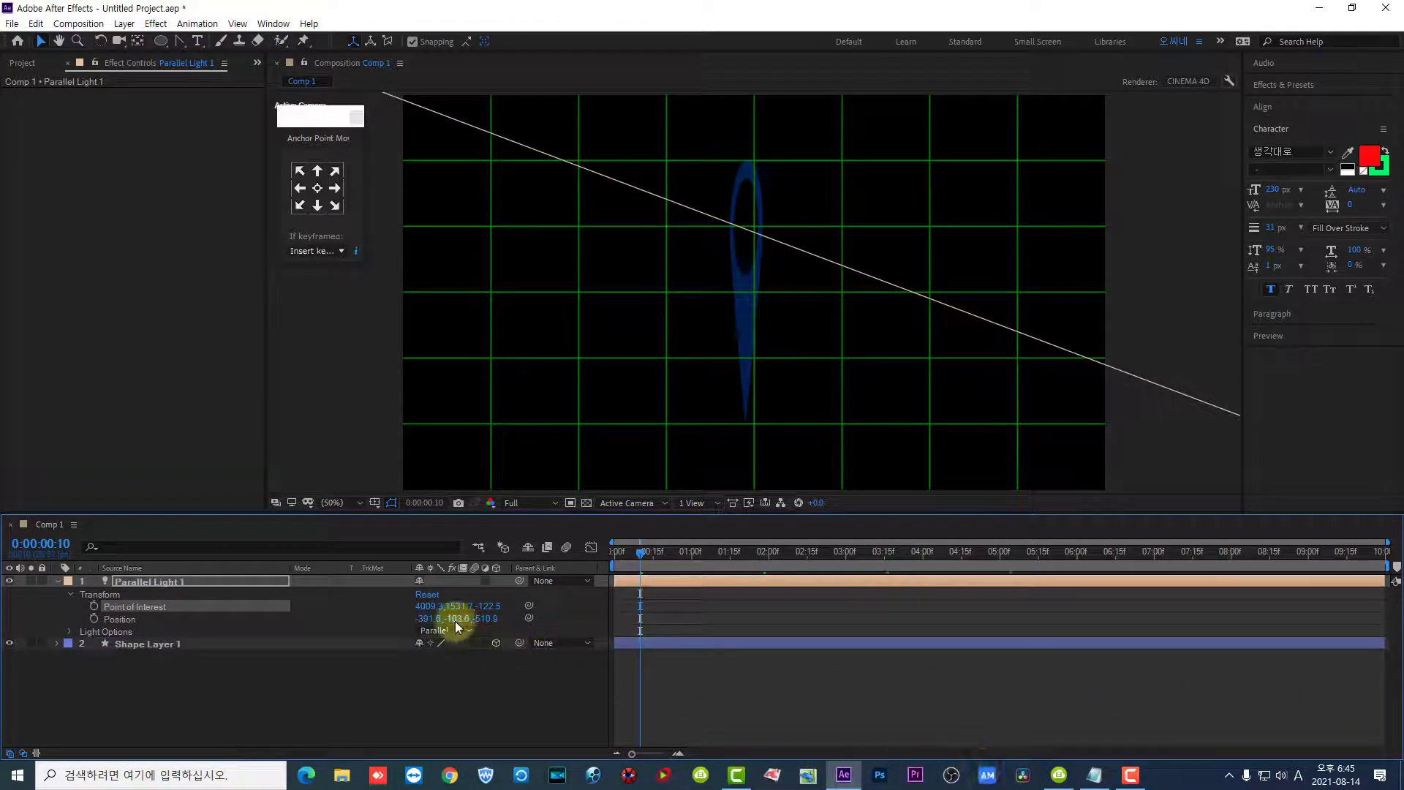
drag(425, 607, 450, 548)
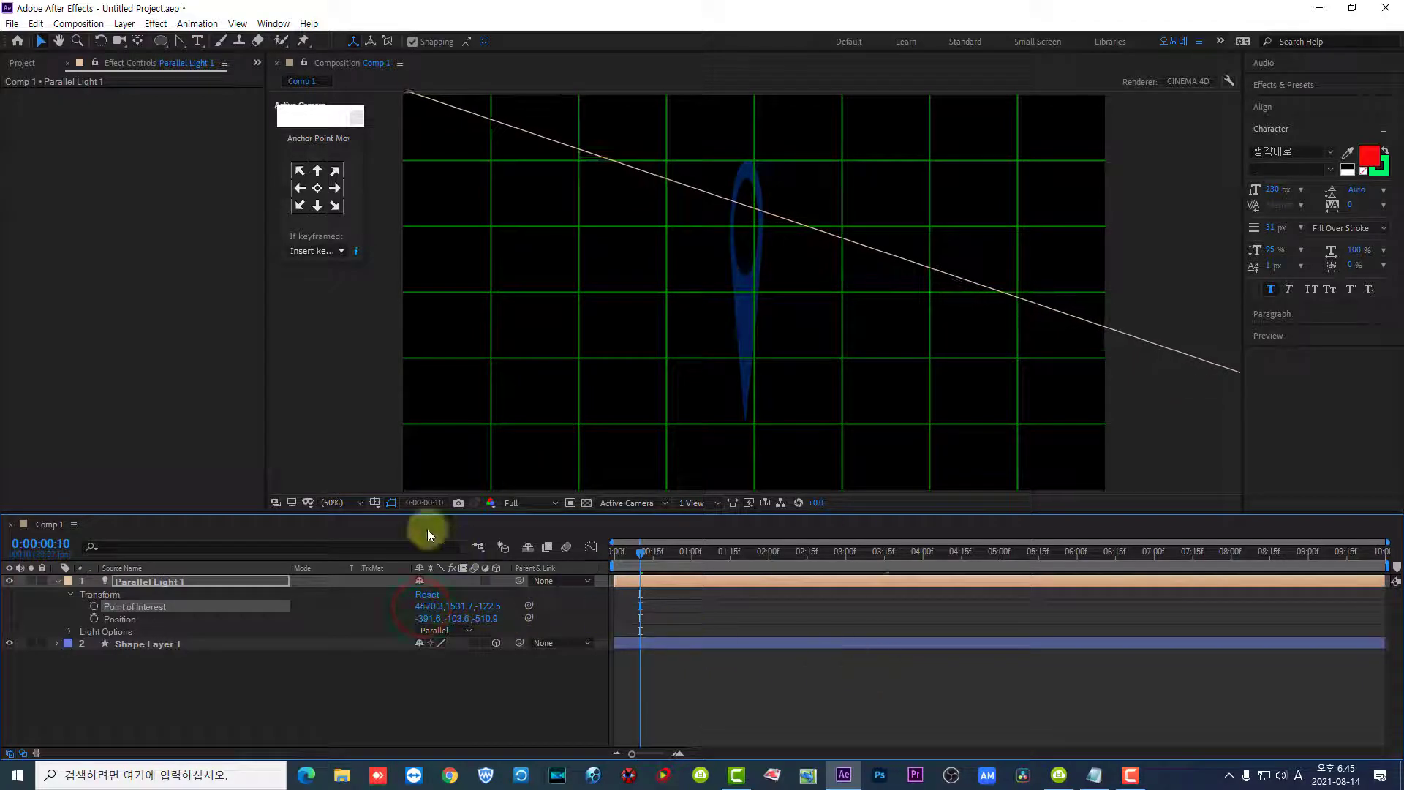
- Bring the parallel light's point of interest back into the frame and move the light closer, to about 202.8, 235.3, -236.8
click(339, 501)
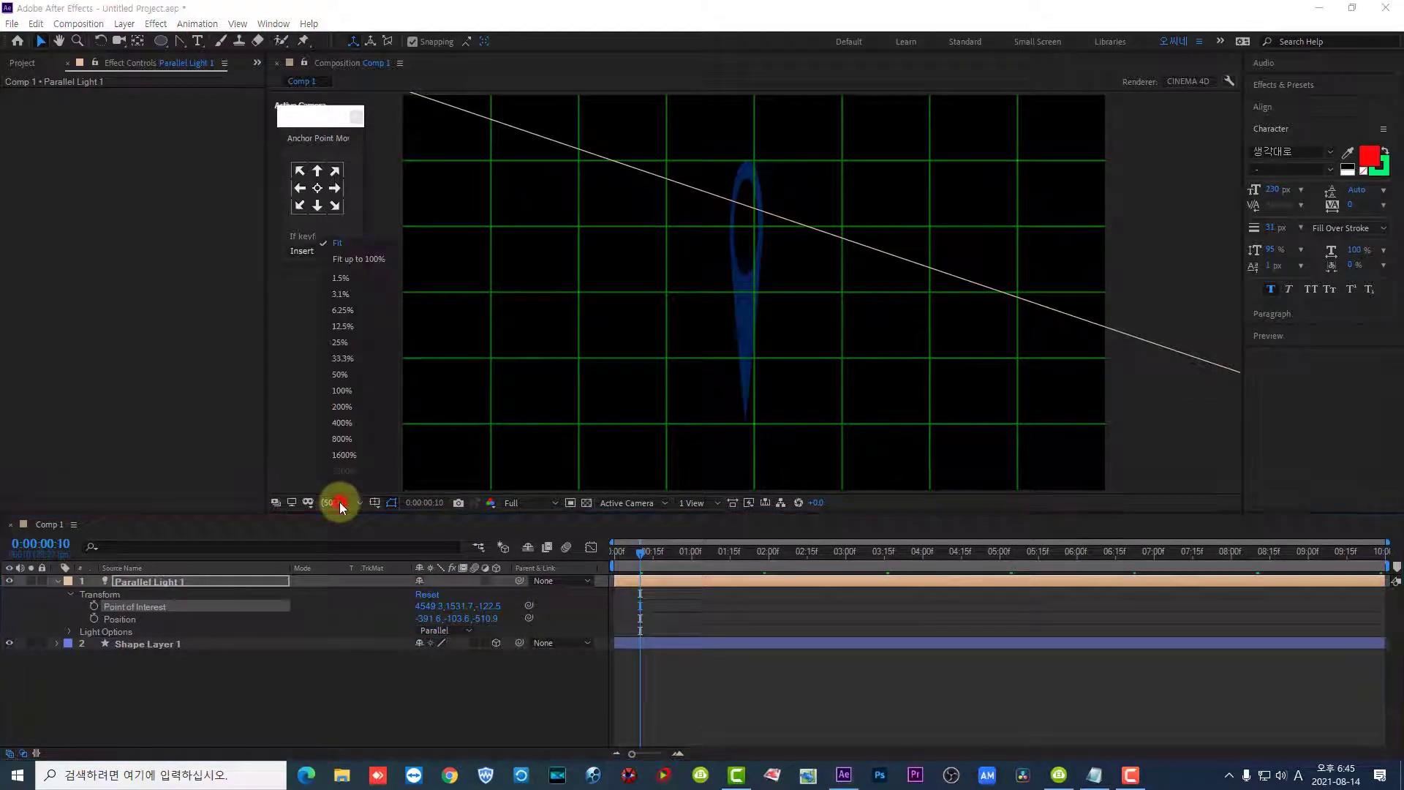
click(335, 333)
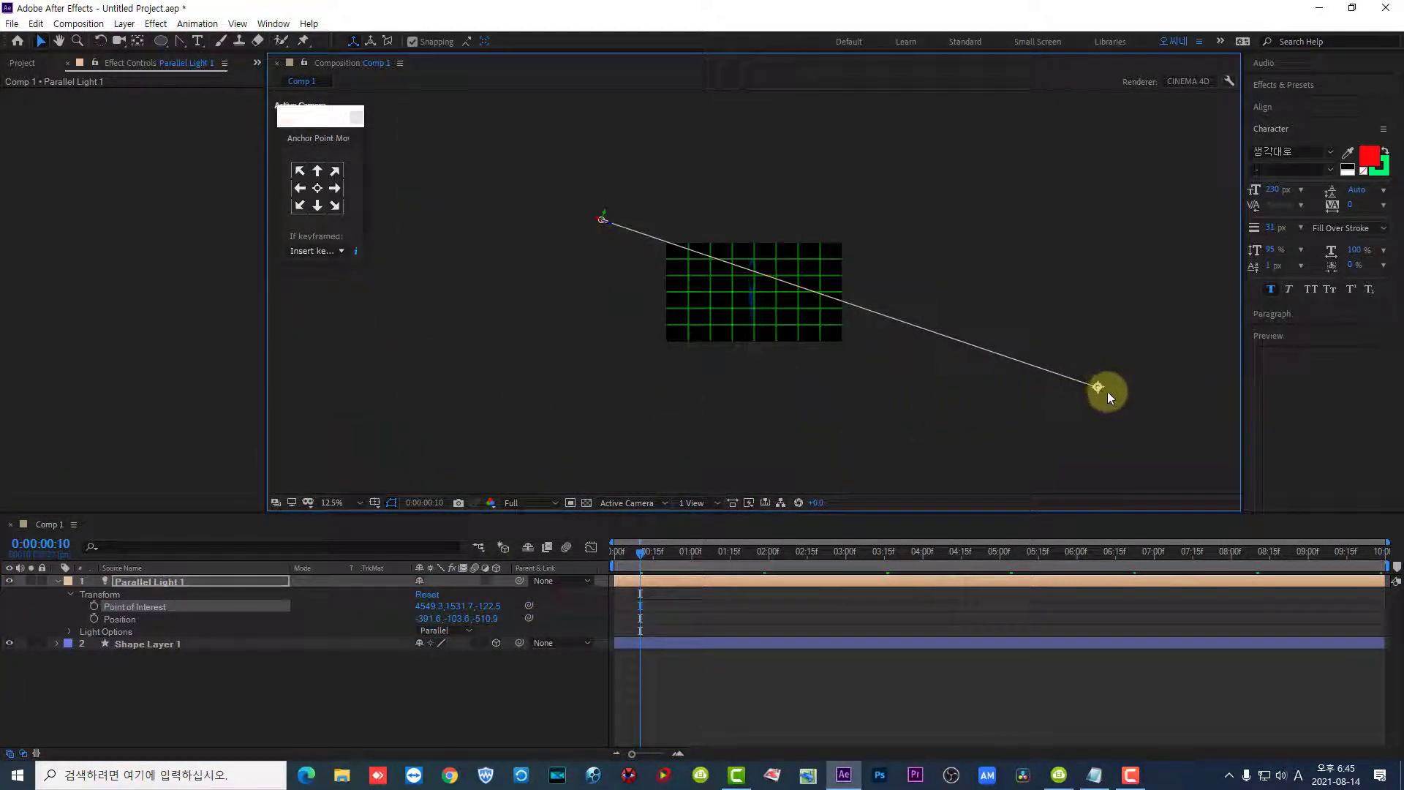
drag(1098, 386, 708, 280)
drag(559, 176, 634, 266)
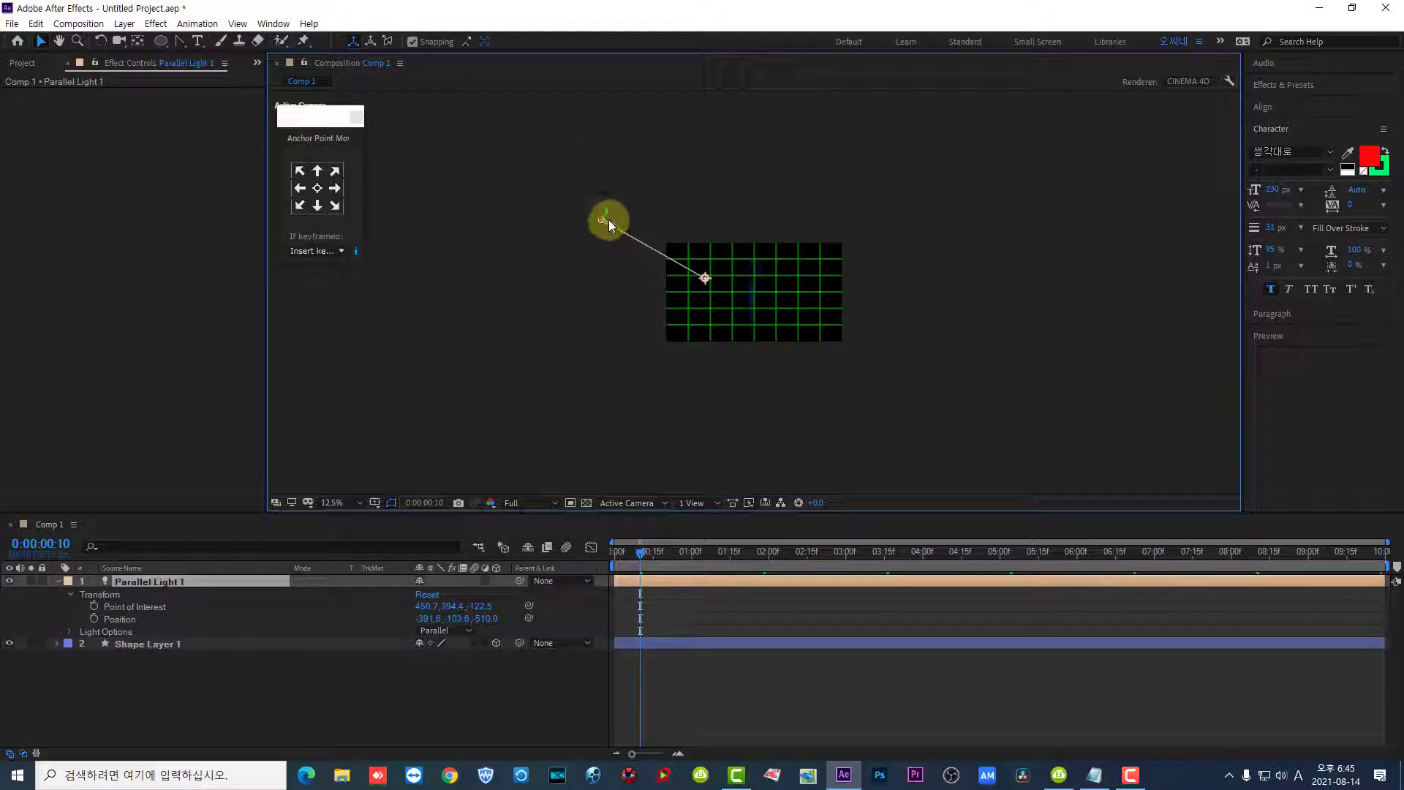
drag(604, 218, 653, 284)
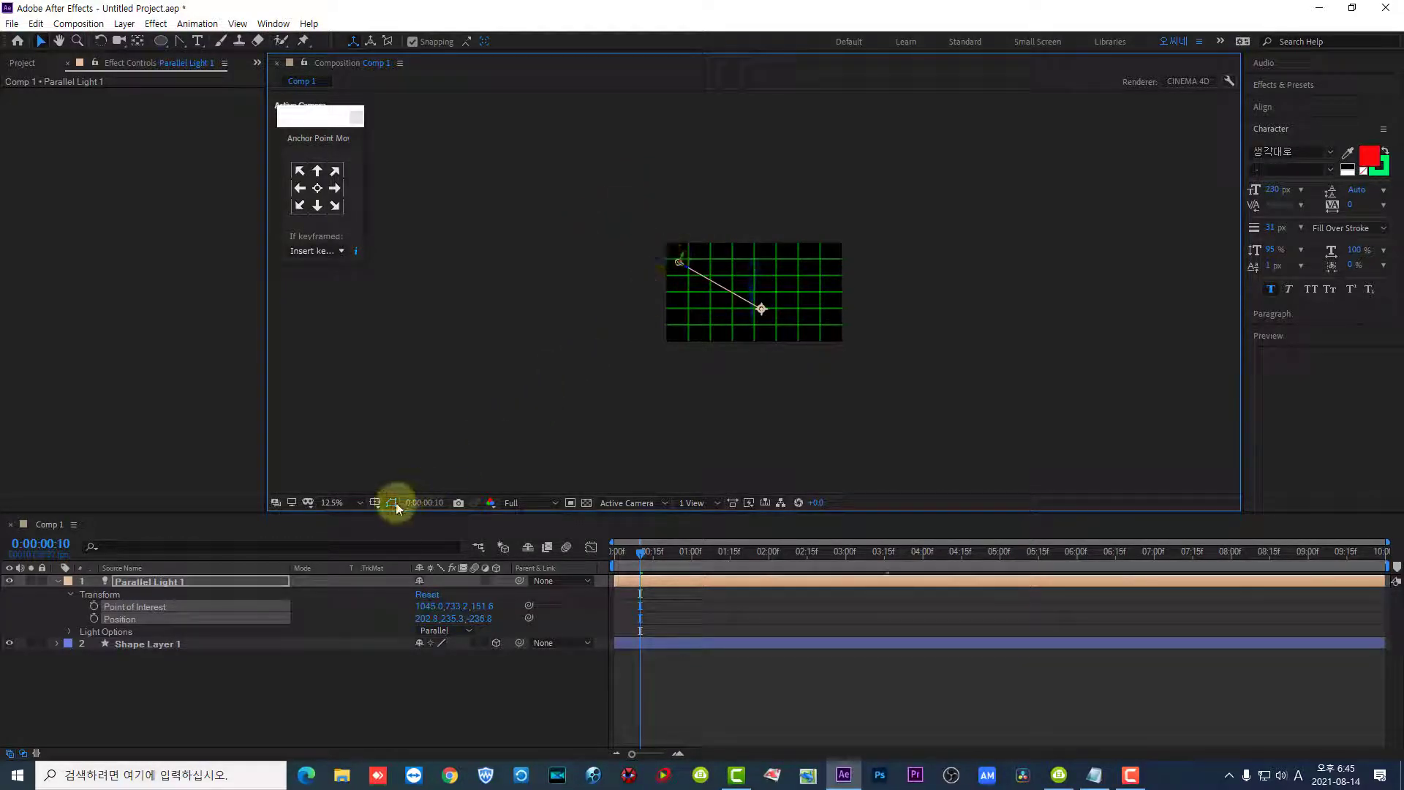
click(332, 508)
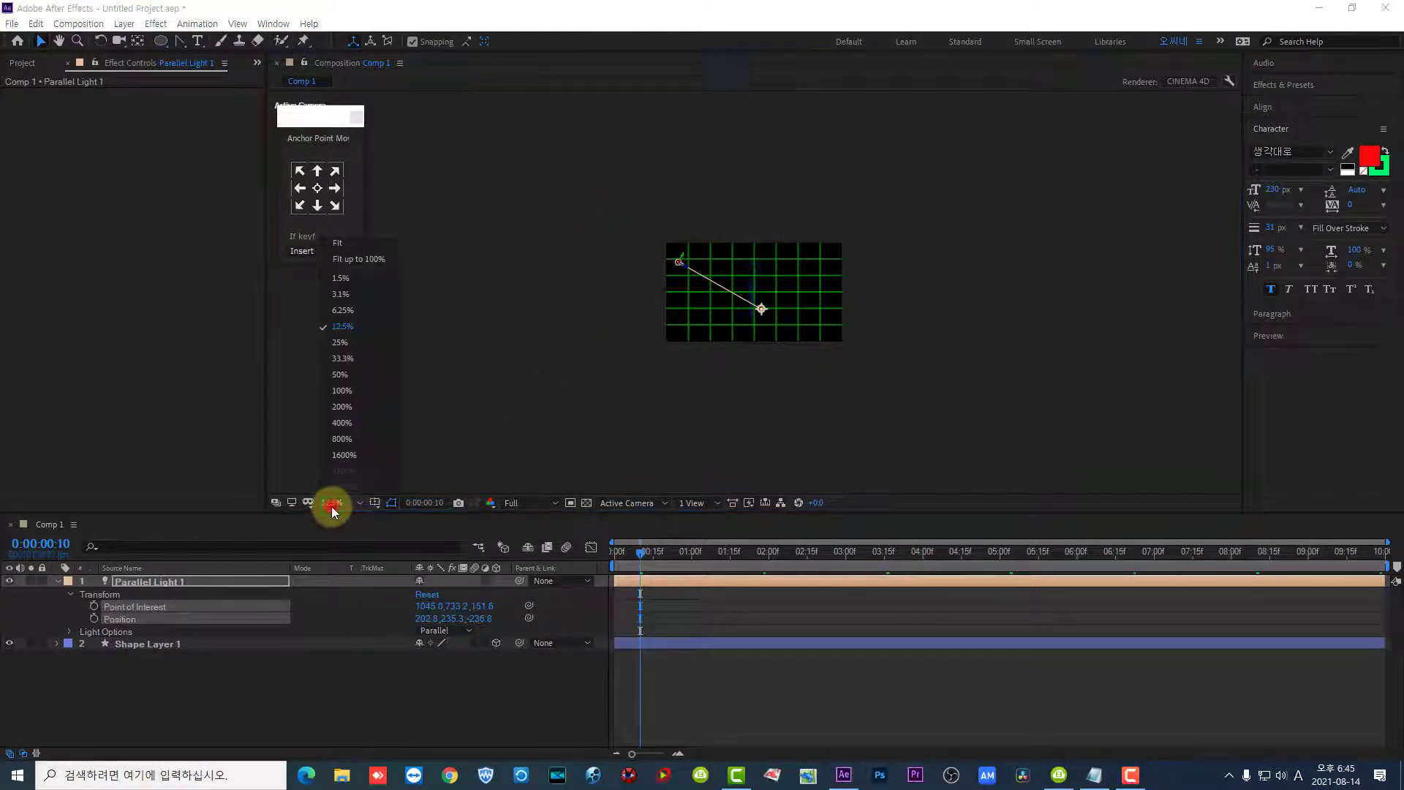
click(361, 252)
- Move the parallel light's point of interest to just above the pin's tip, at about 941.2, 837.3, -15.2, and check 0:00:00:06
mouse_move(783, 357)
mouse_down()
mouse_move(810, 344)
mouse_move(846, 263)
mouse_move(806, 355)
mouse_up()
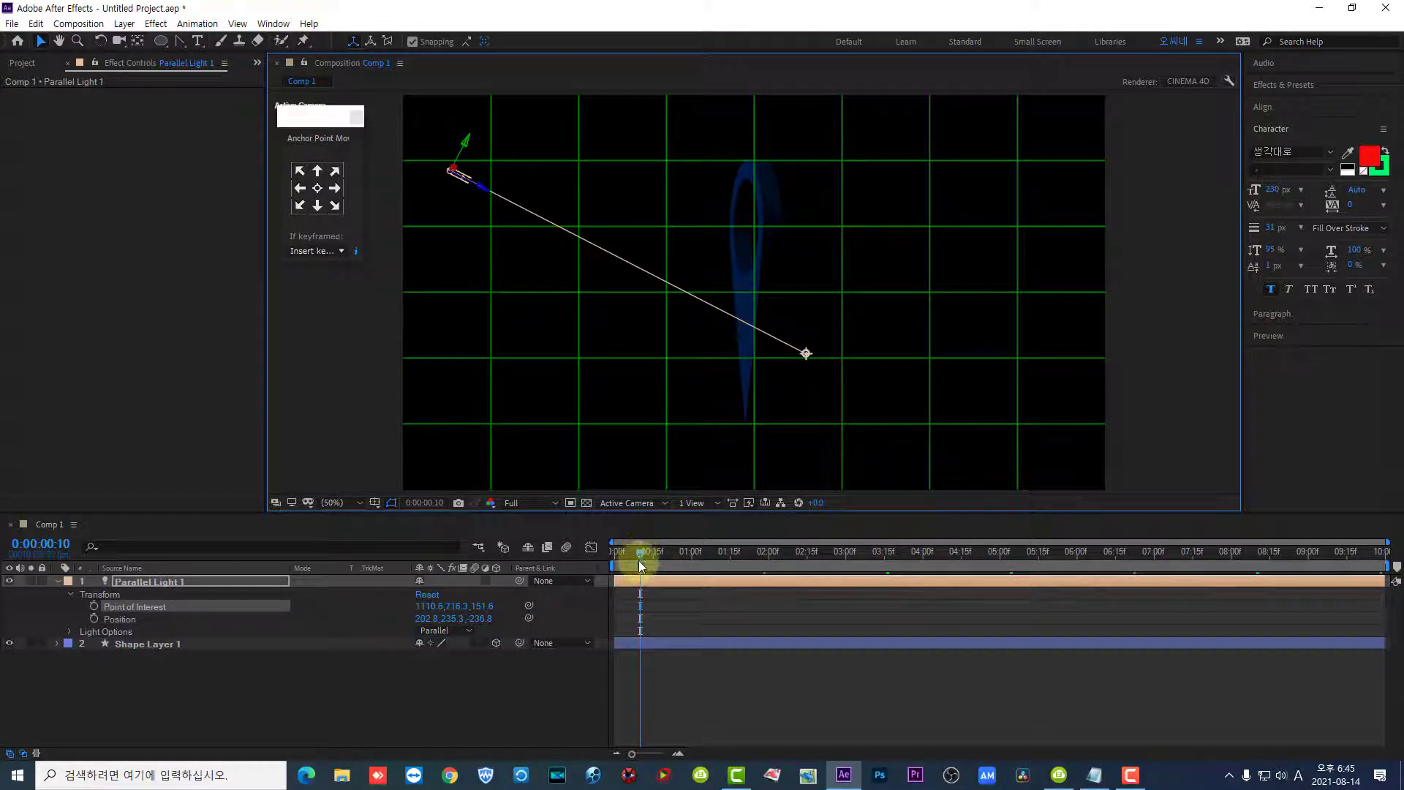
mouse_move(639, 552)
mouse_down()
mouse_move(667, 571)
mouse_move(632, 576)
mouse_up()
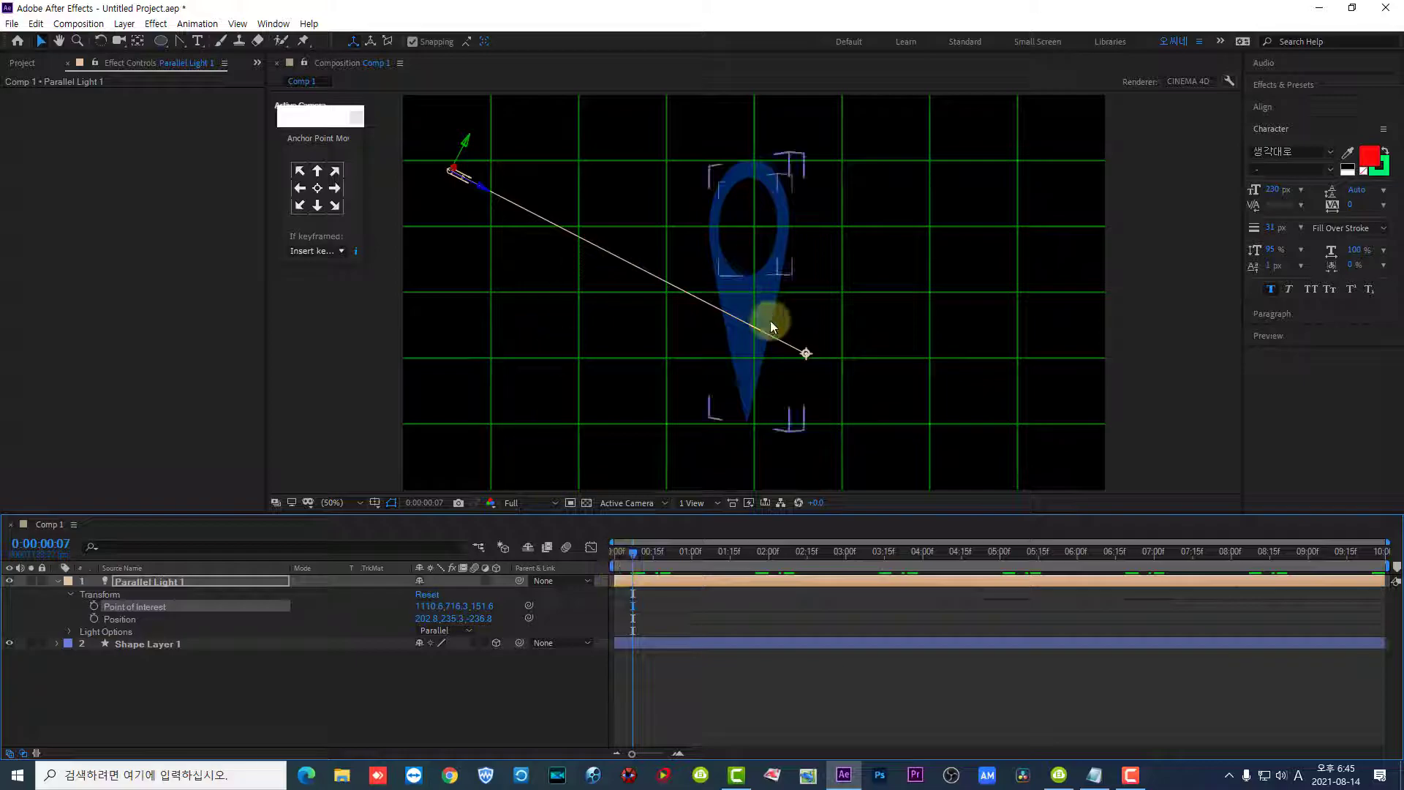
drag(806, 352, 748, 402)
drag(650, 549, 634, 582)
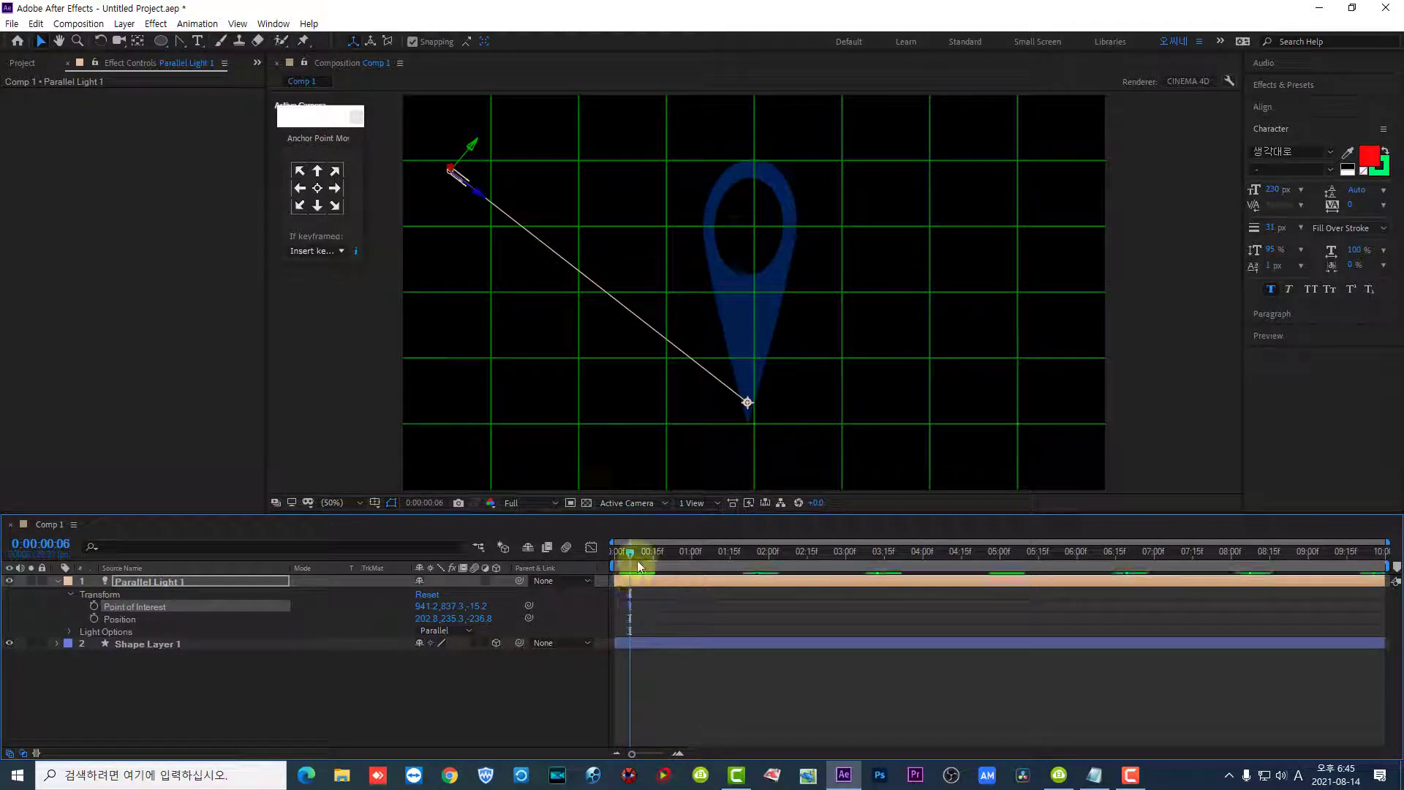
click(750, 405)
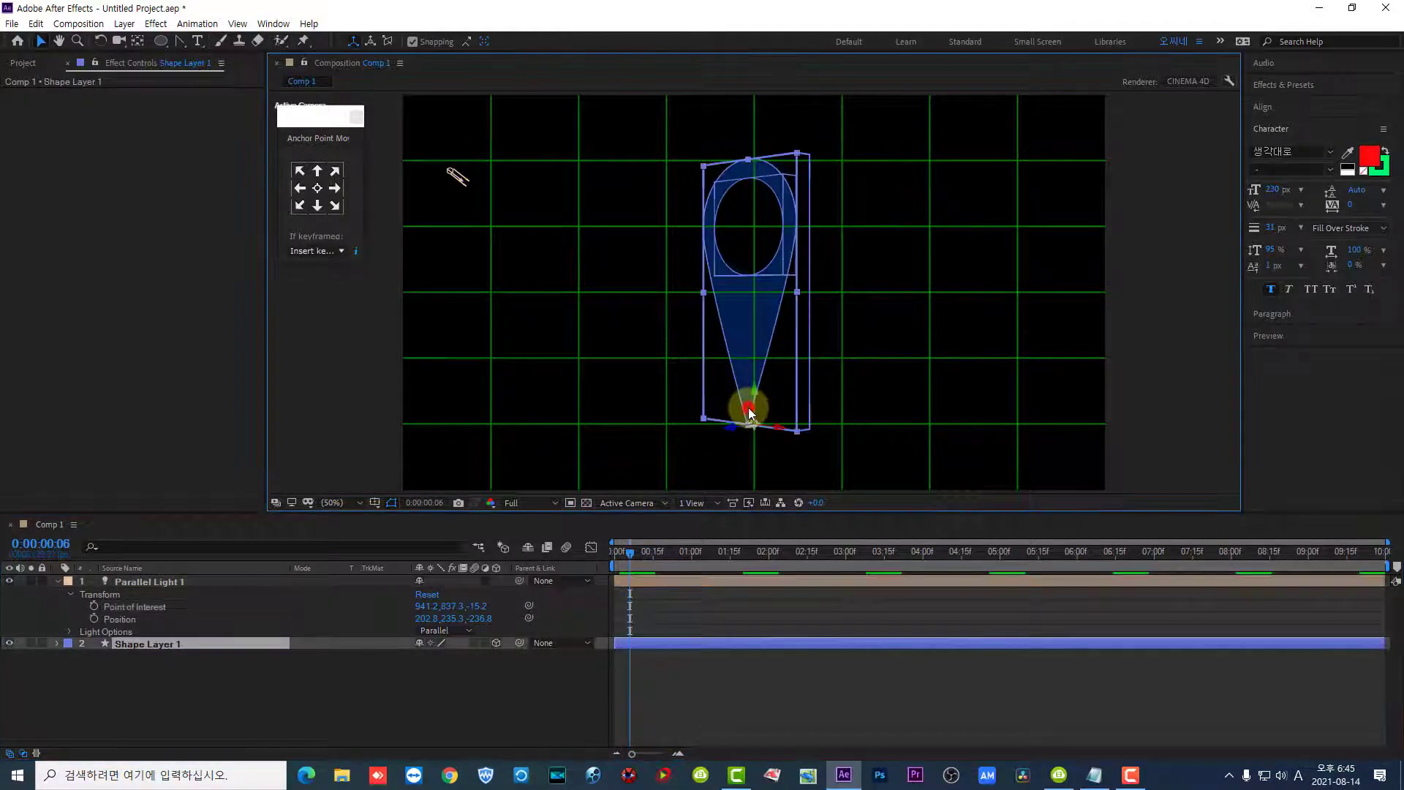
key(ctrl+z)
- Raise the parallel light to about 236.6, 190.1, -226.7, lower its point of interest just right of the pin's tip and check 0:00:00:10
click(444, 180)
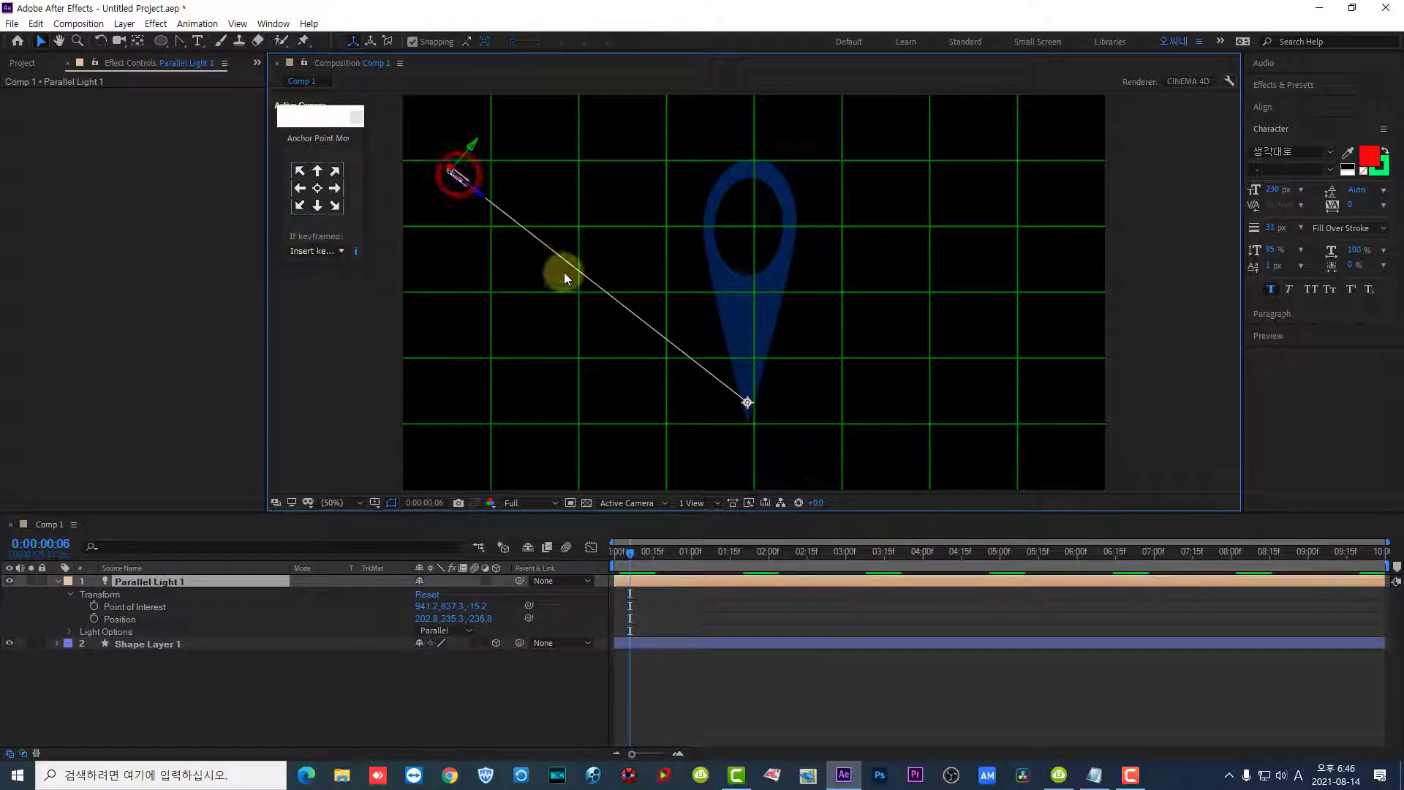
click(474, 139)
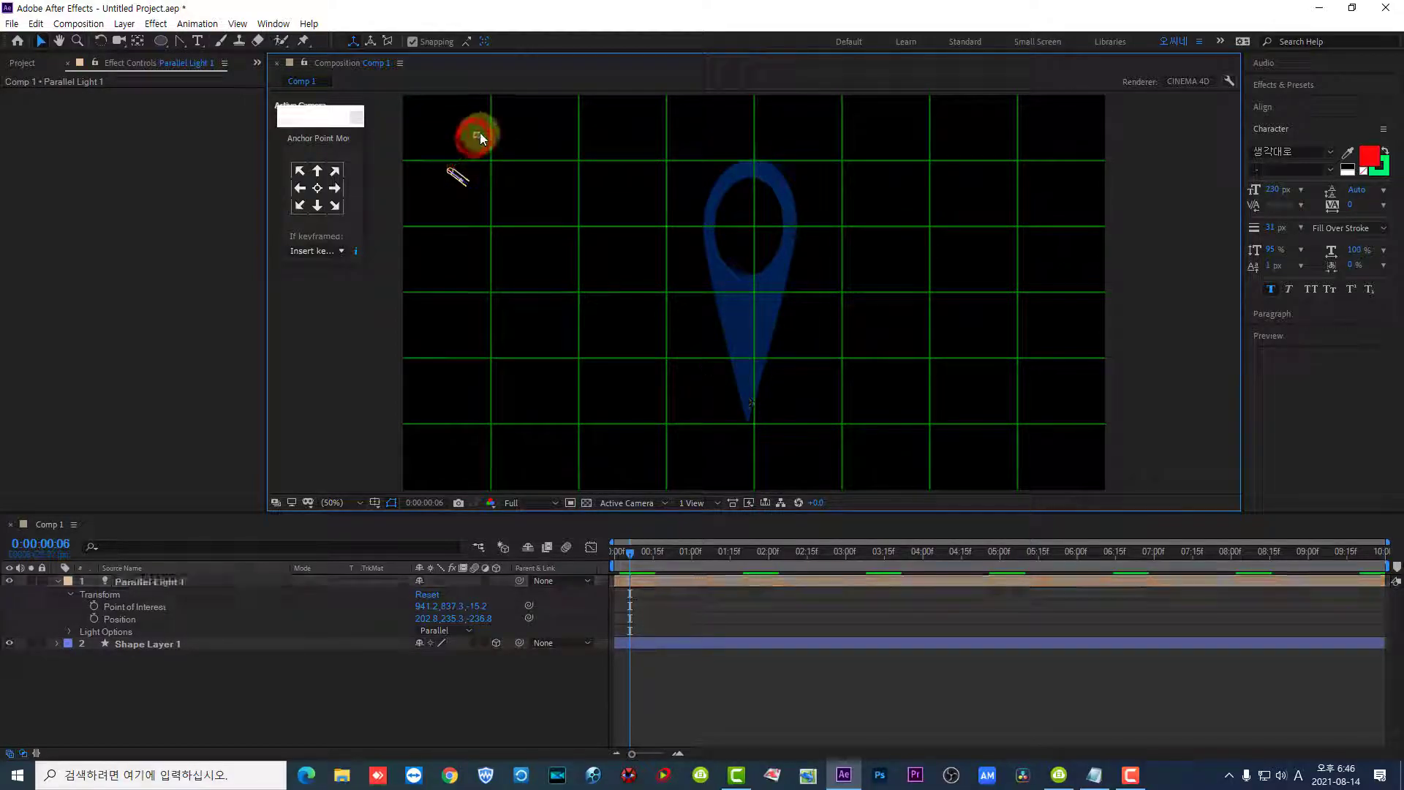
click(464, 177)
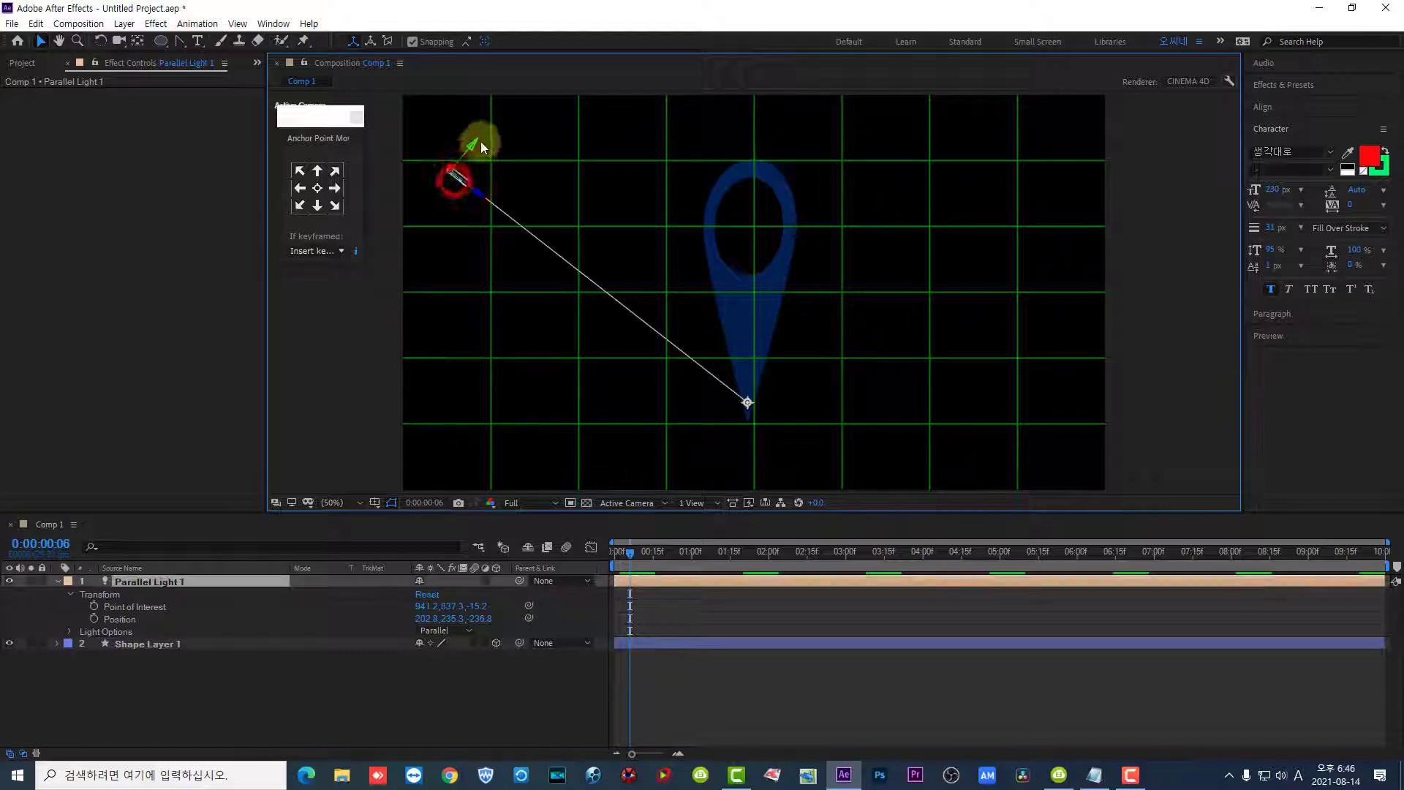
drag(476, 142, 490, 135)
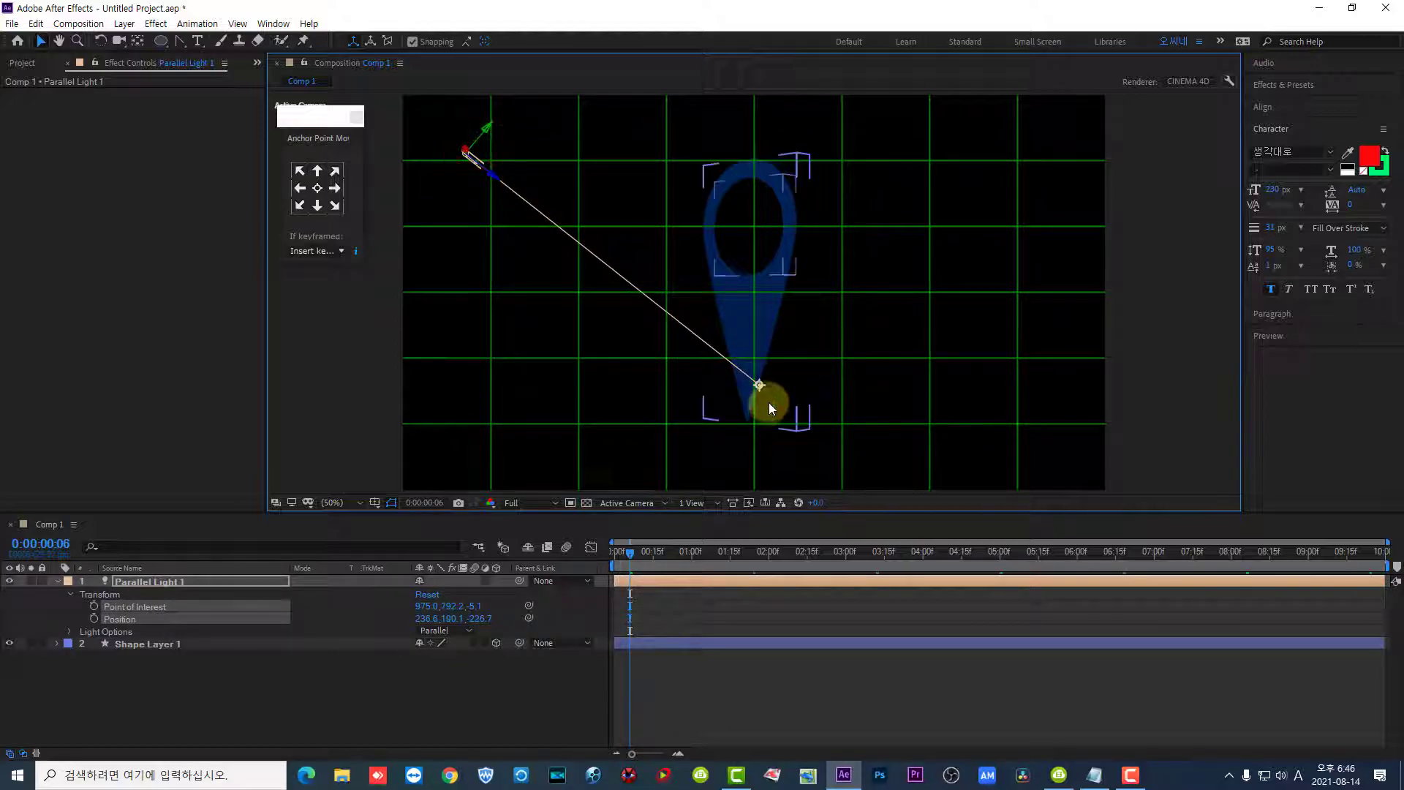
drag(763, 385, 774, 420)
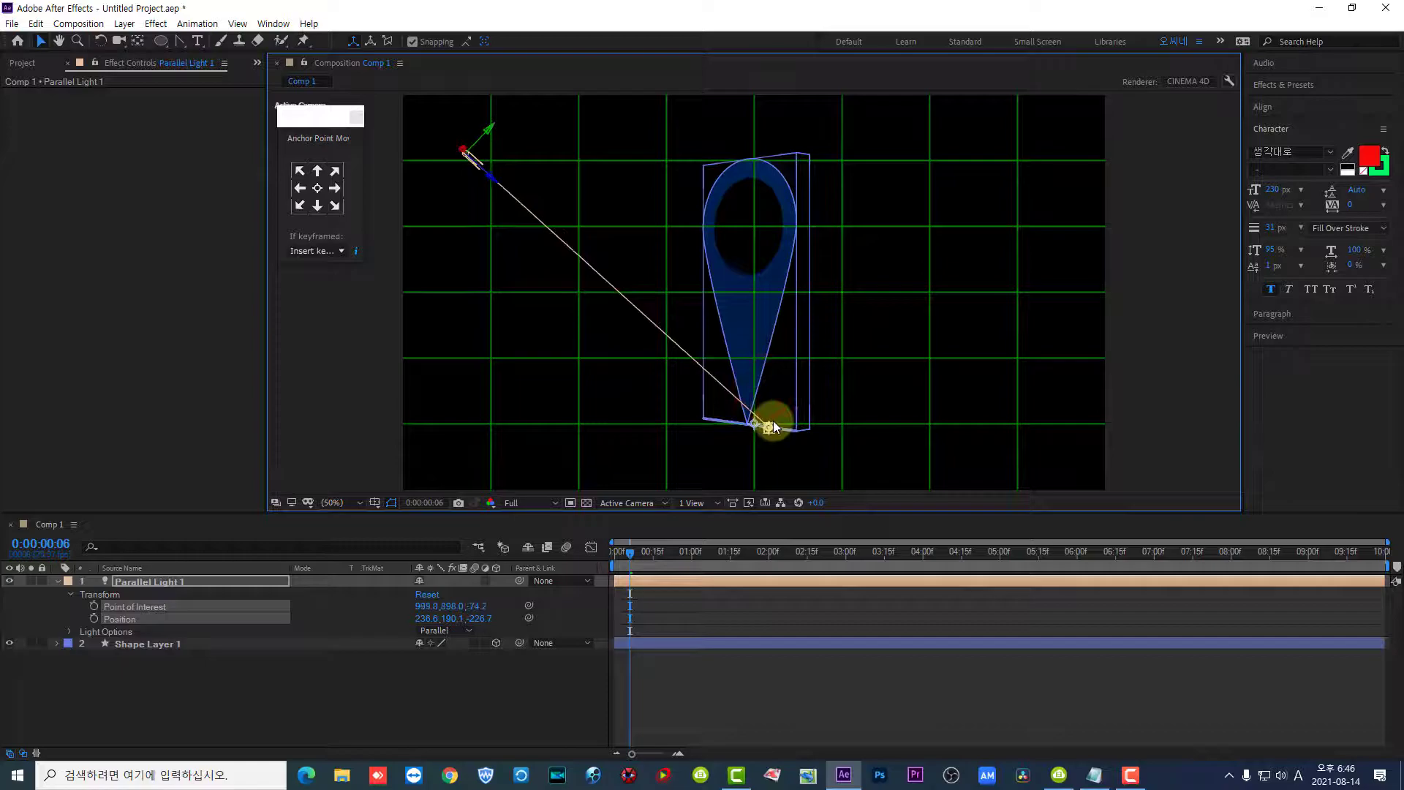
drag(631, 552, 641, 580)
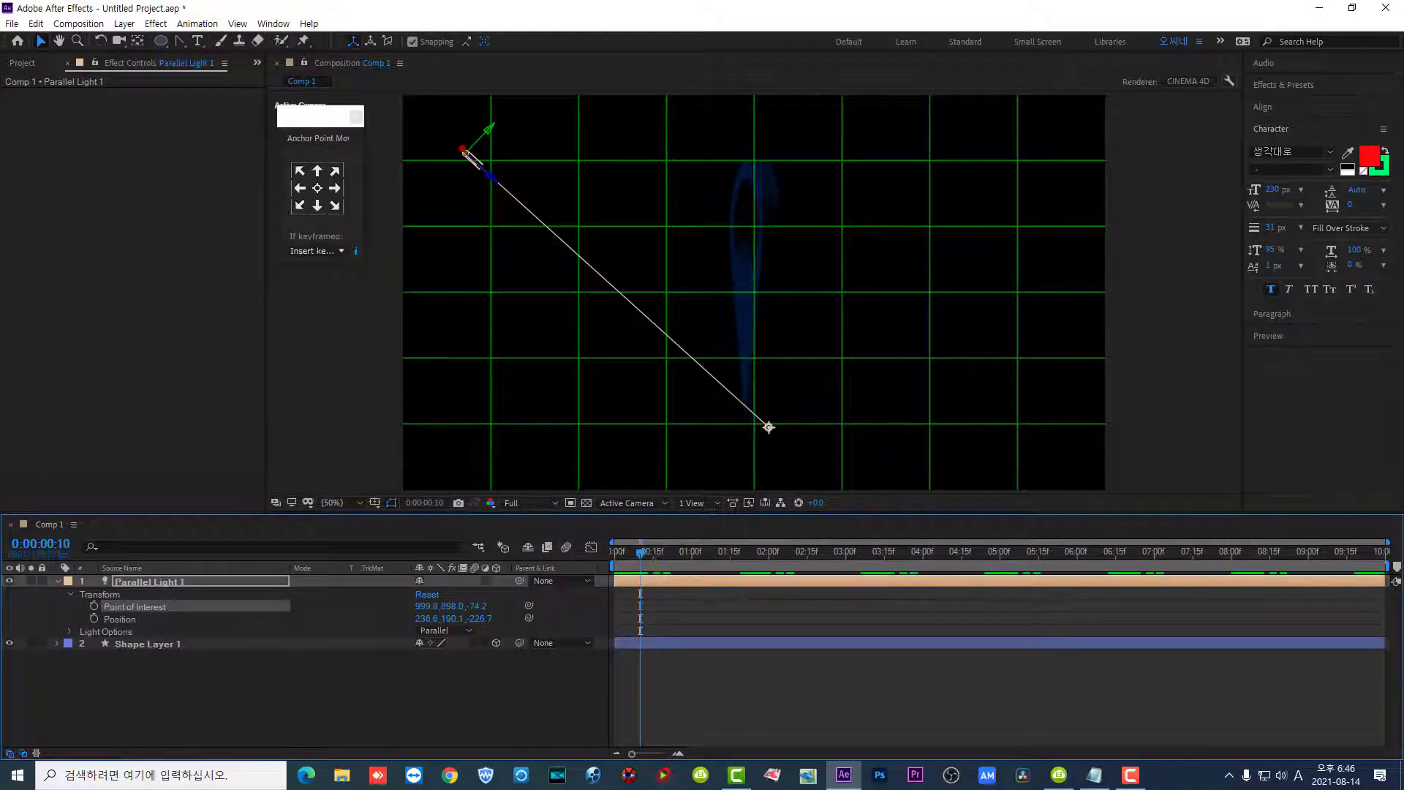
key(F10)
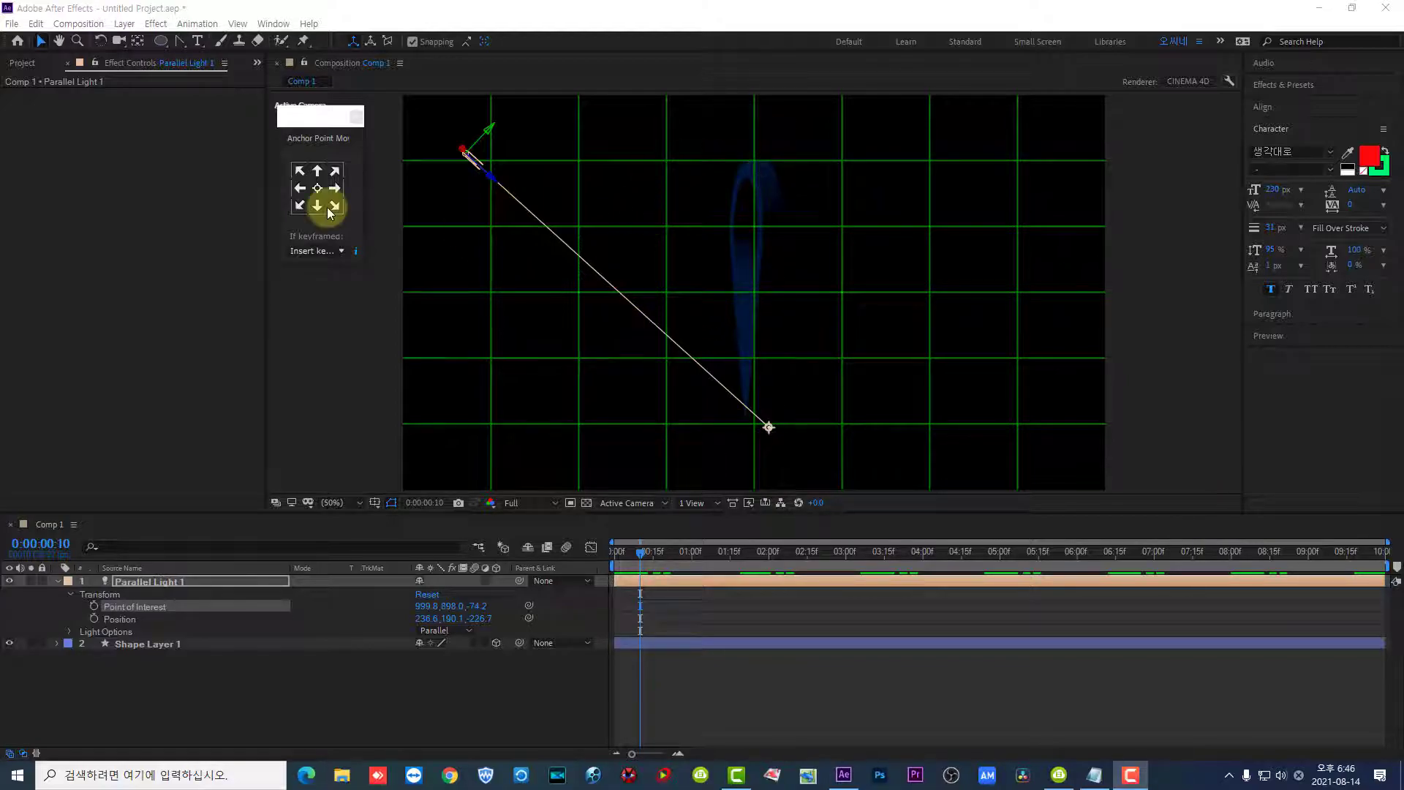
- Add a white ambient light named Ambient Light 1 to the composition
click(124, 24)
mouse_move(168, 41)
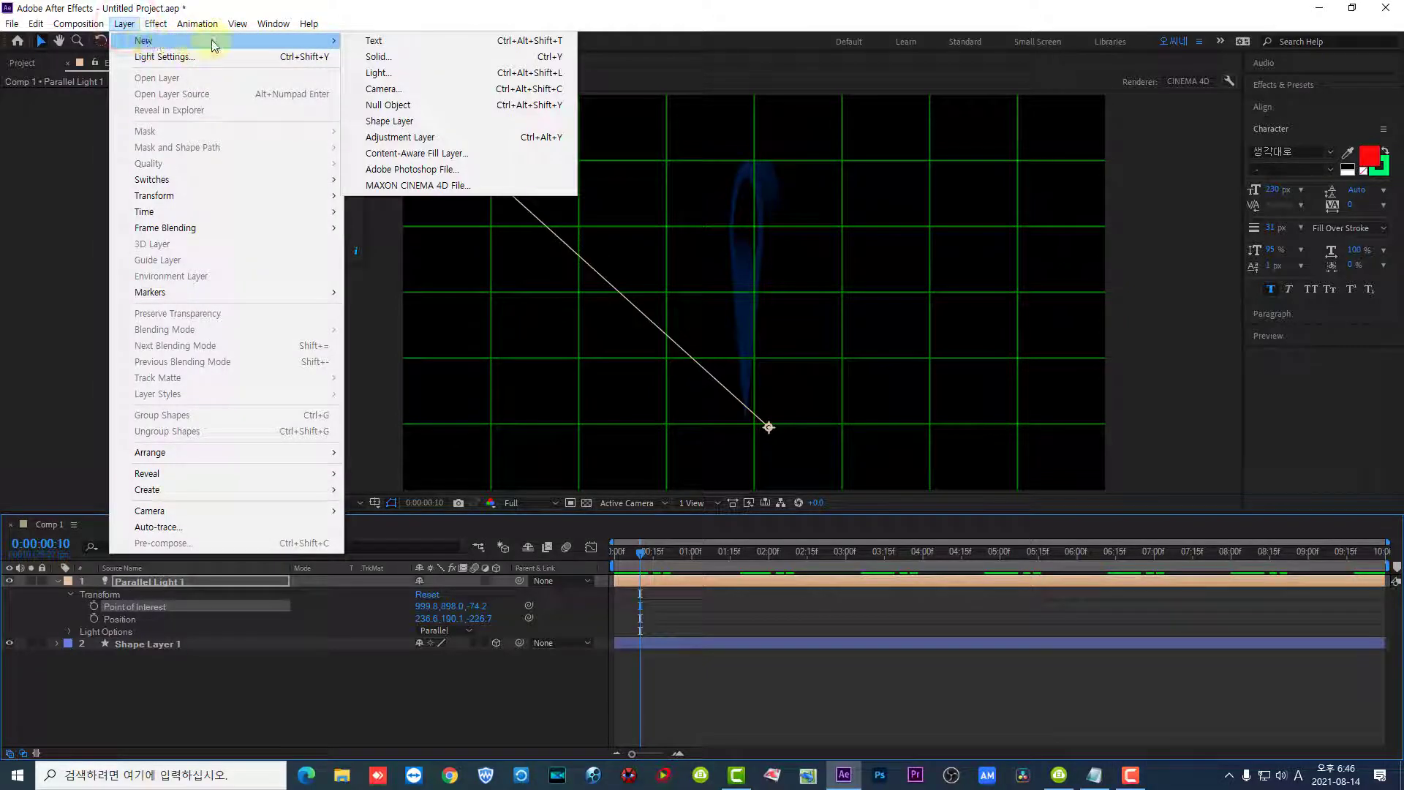
click(382, 73)
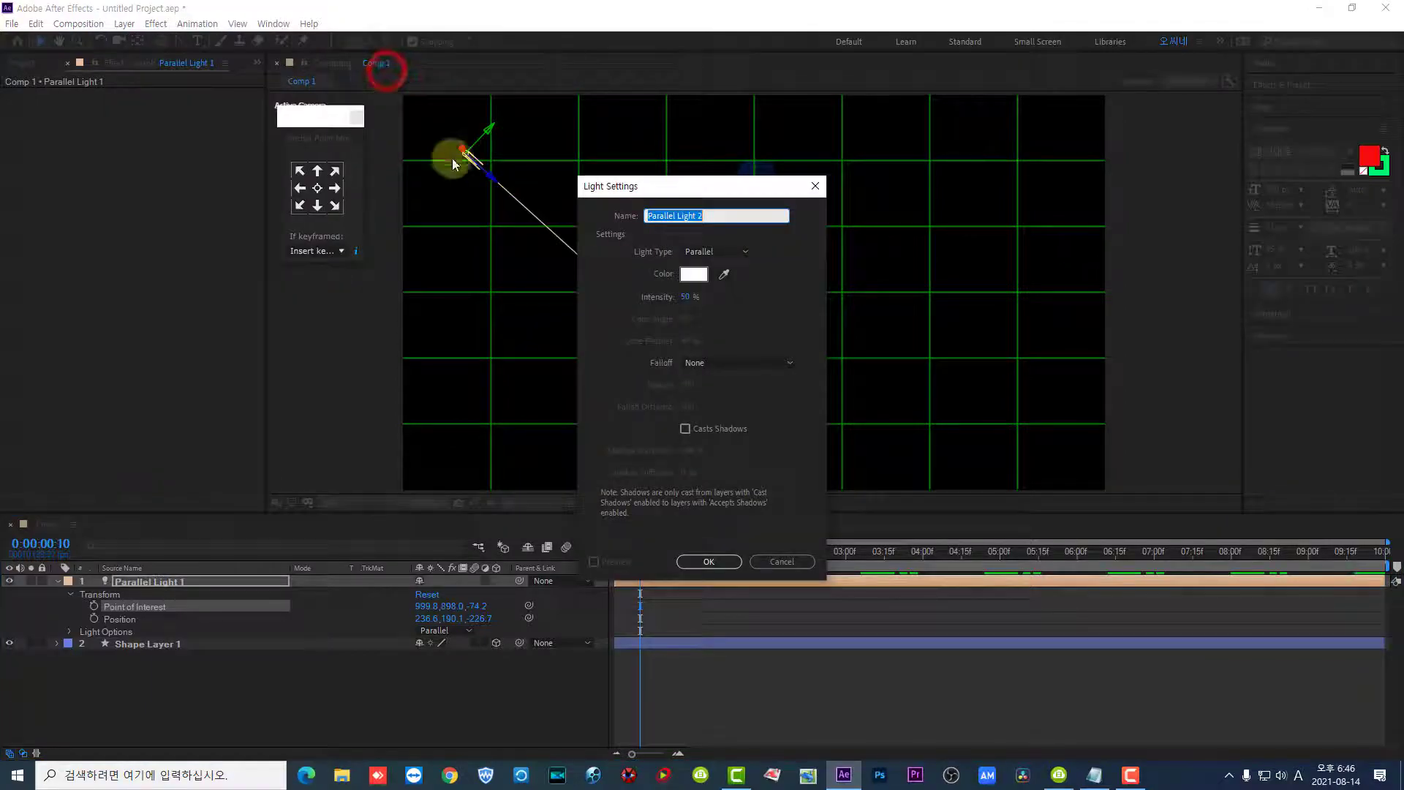
click(744, 256)
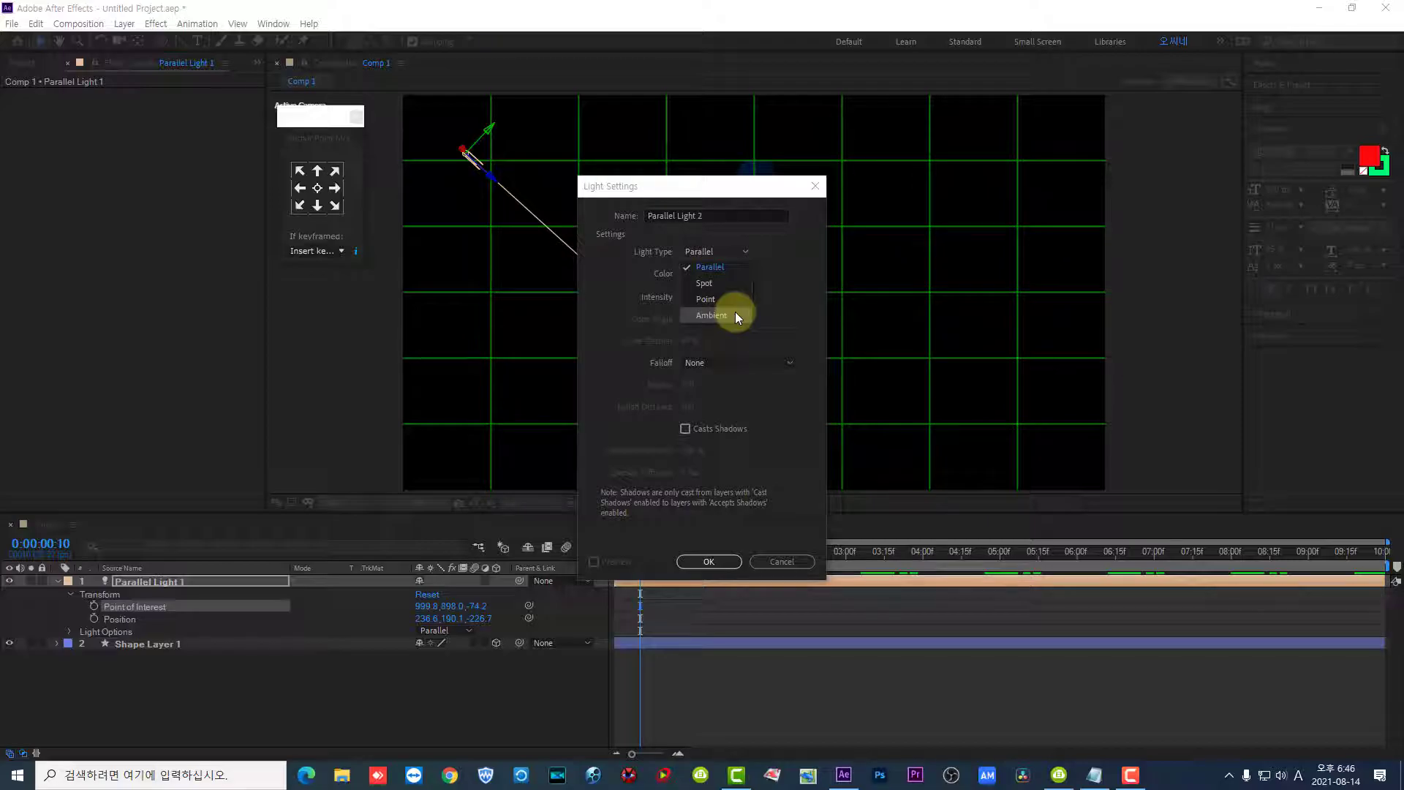
click(695, 316)
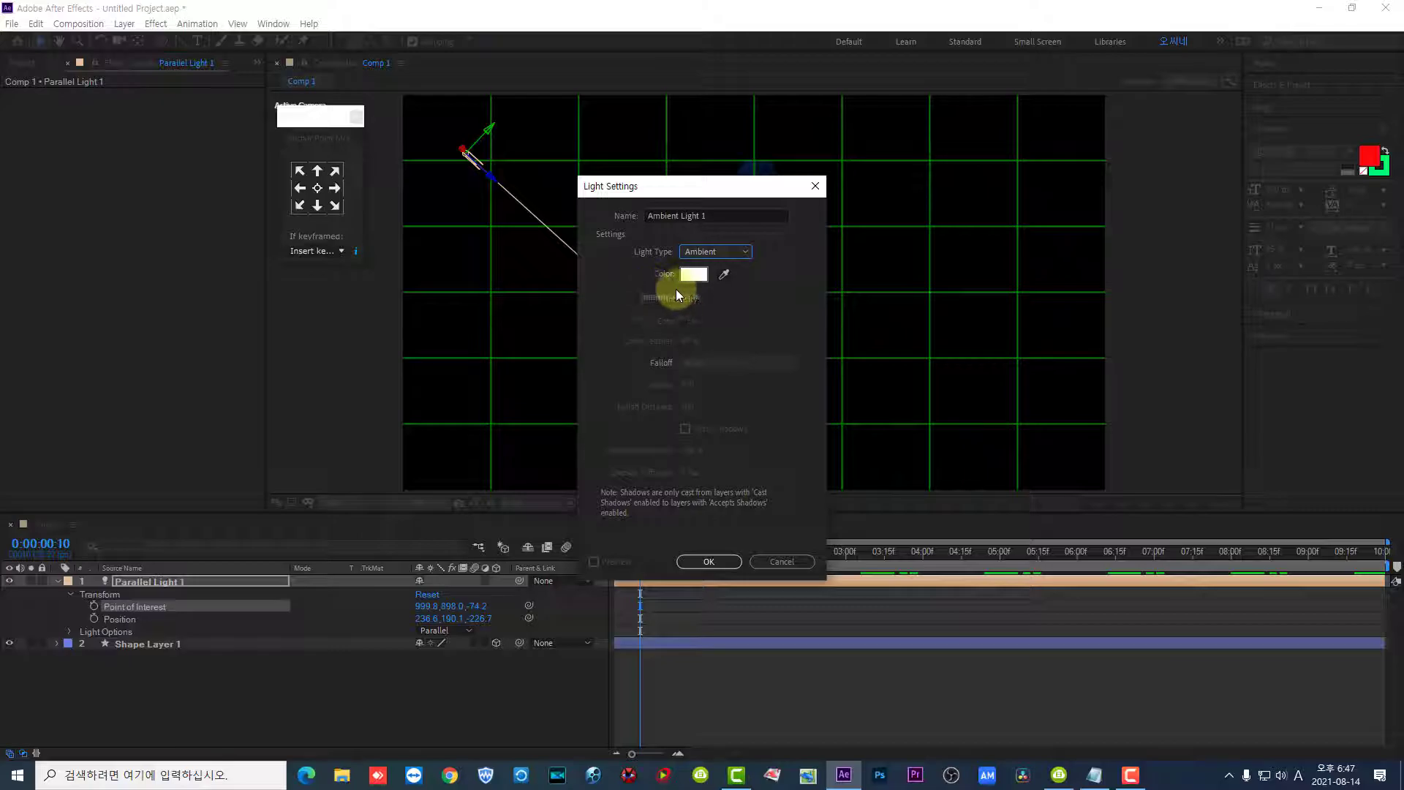
click(730, 561)
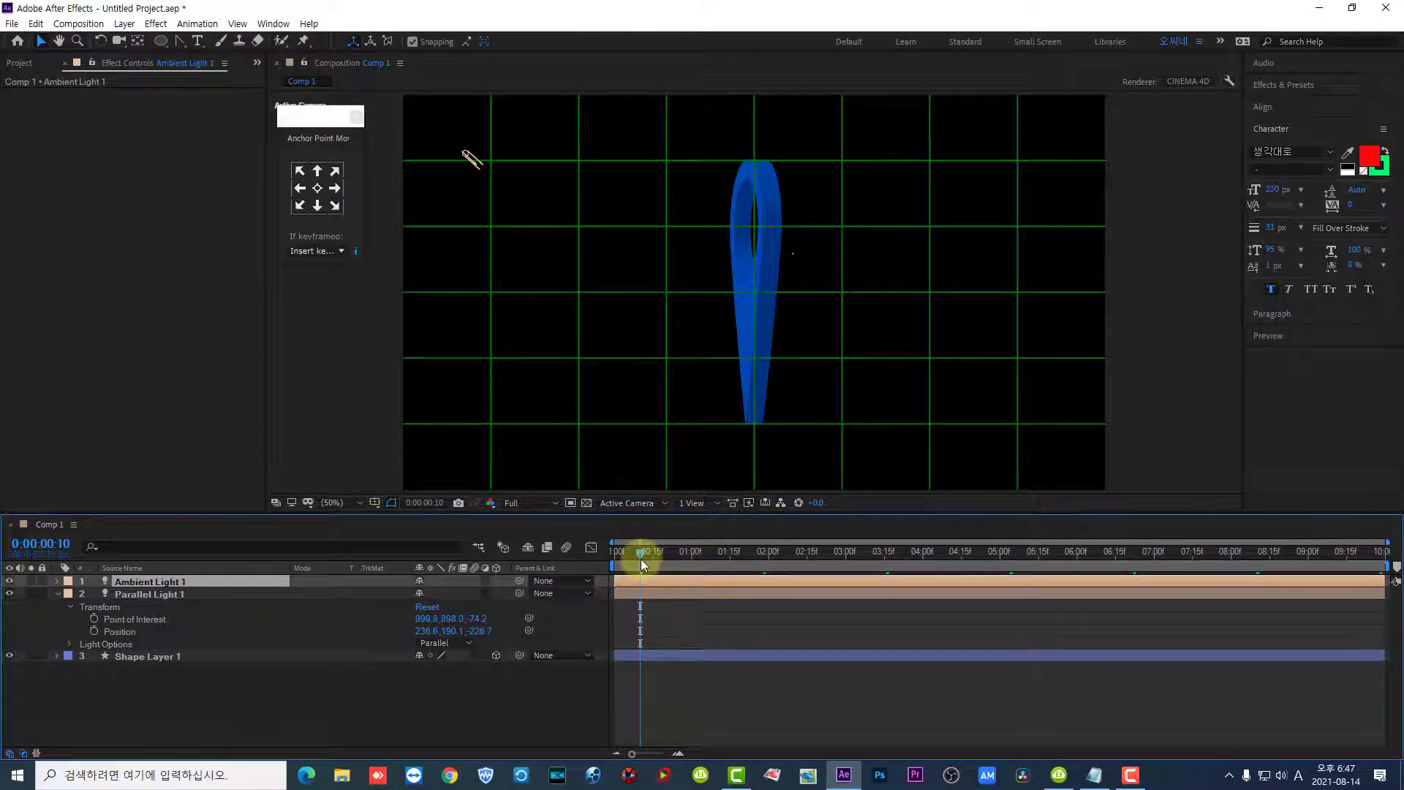
- Preview the spinning pin from the first frame with the ambient light on
drag(641, 559, 604, 544)
key(space)
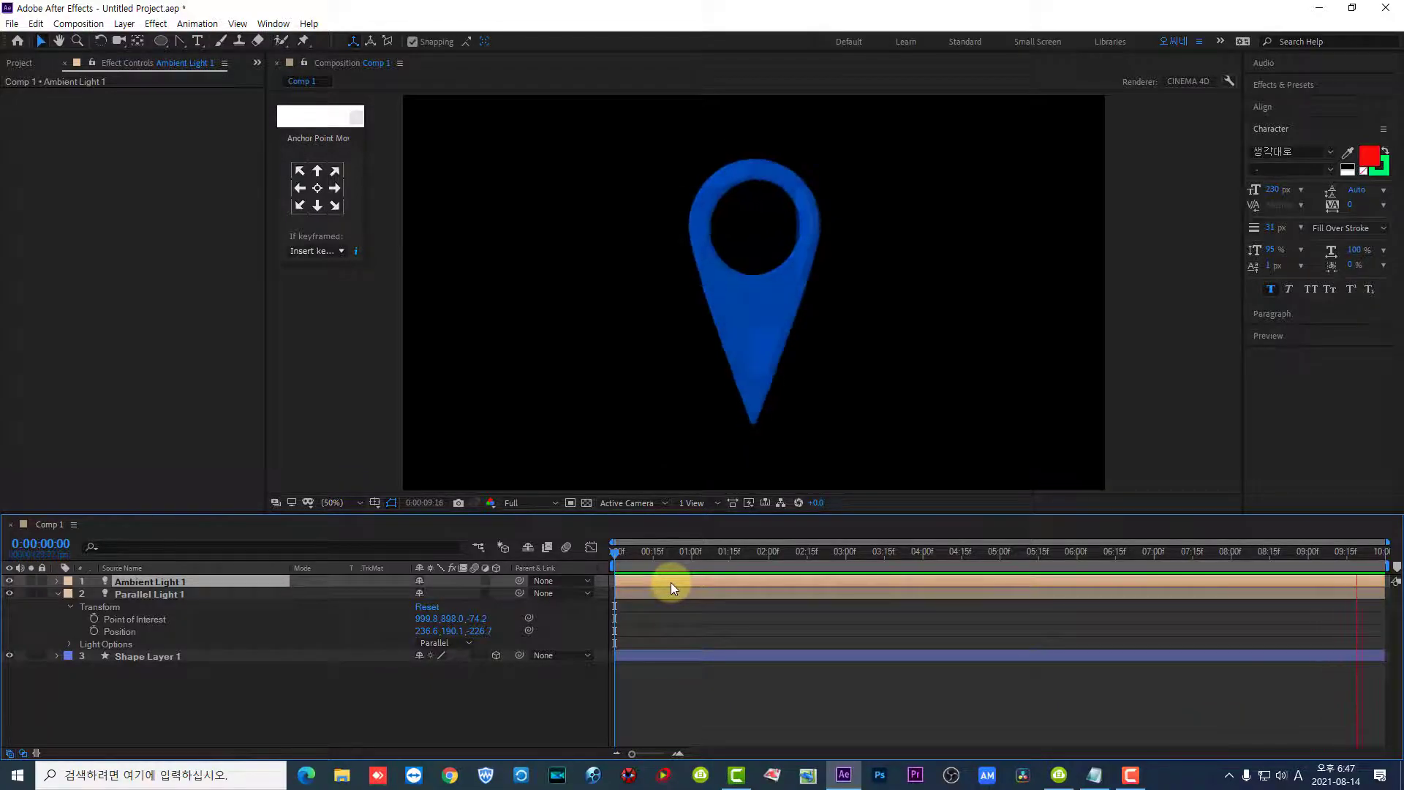
key(space)
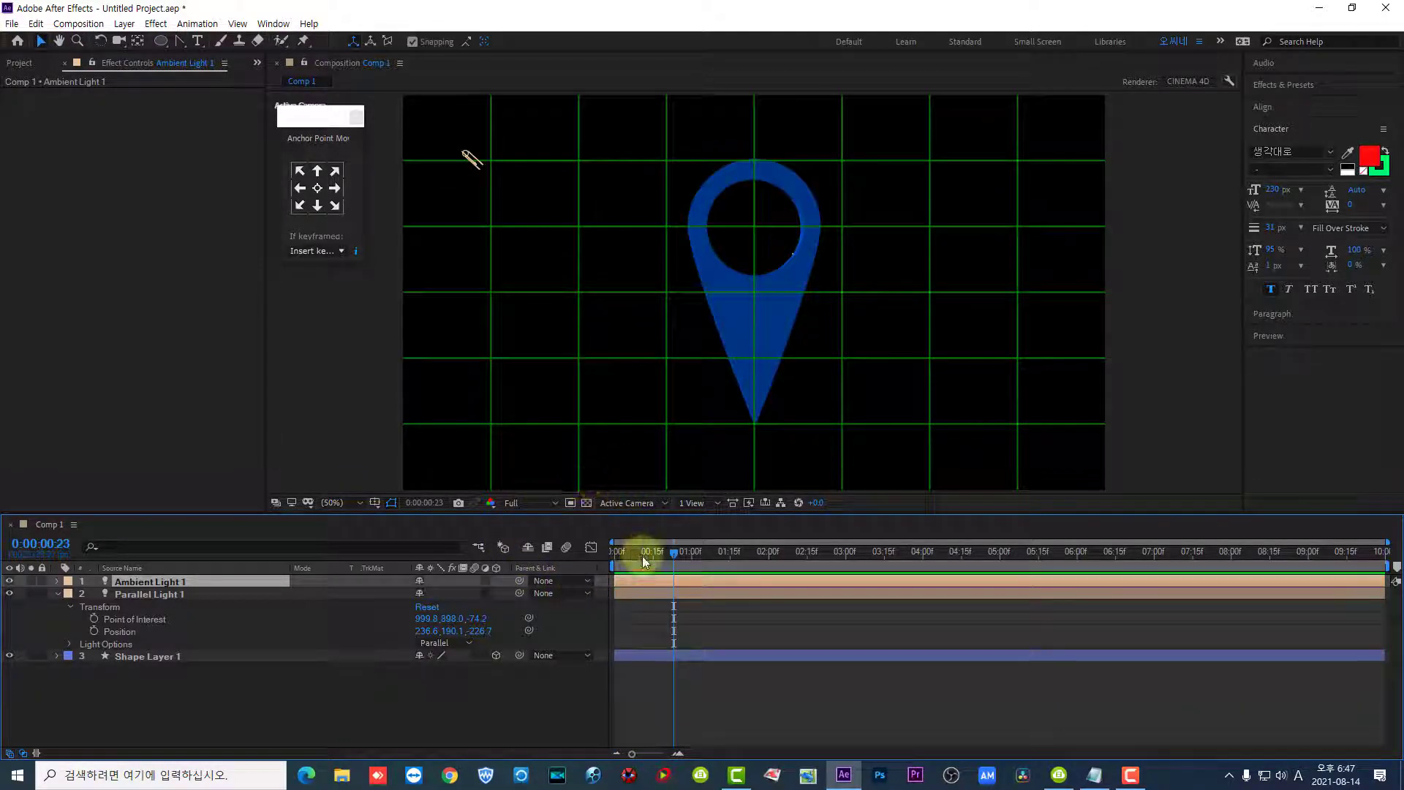
- Hide the green grid overlay and replay the spinning pin from the first frame
click(373, 505)
click(405, 536)
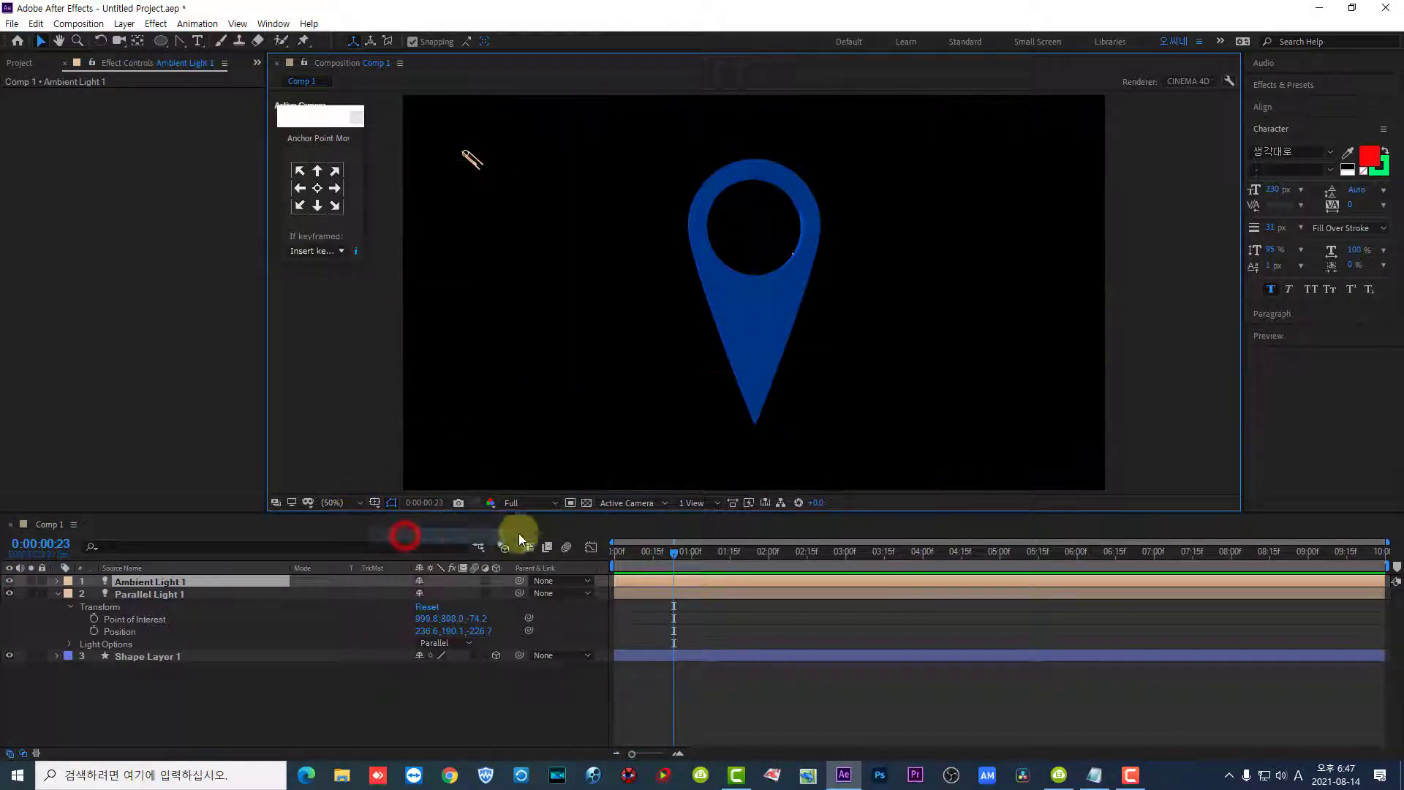
drag(677, 554, 563, 528)
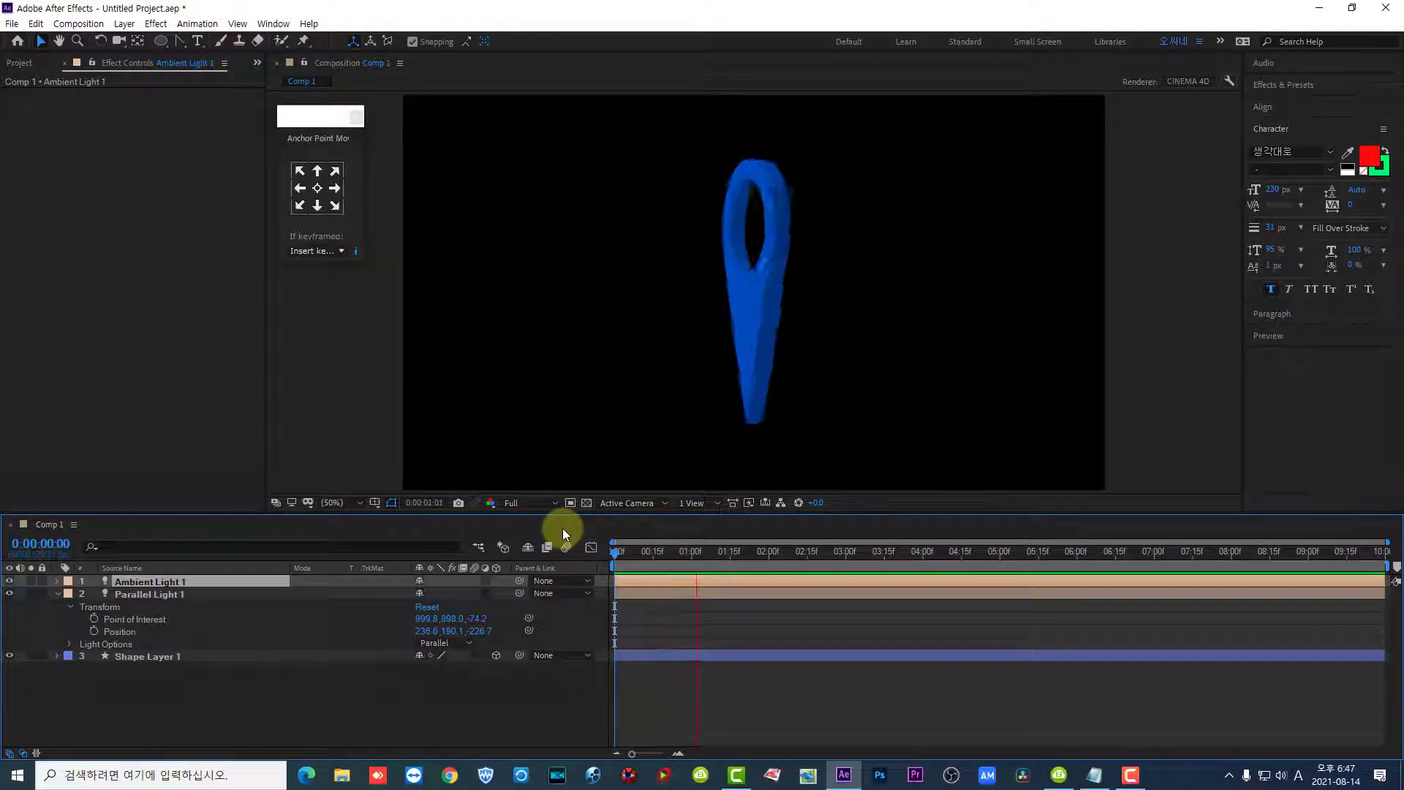
key(space)
- Review the light types offered for a new light, cancel without adding one and return to 0:00:00:00
click(193, 593)
click(195, 579)
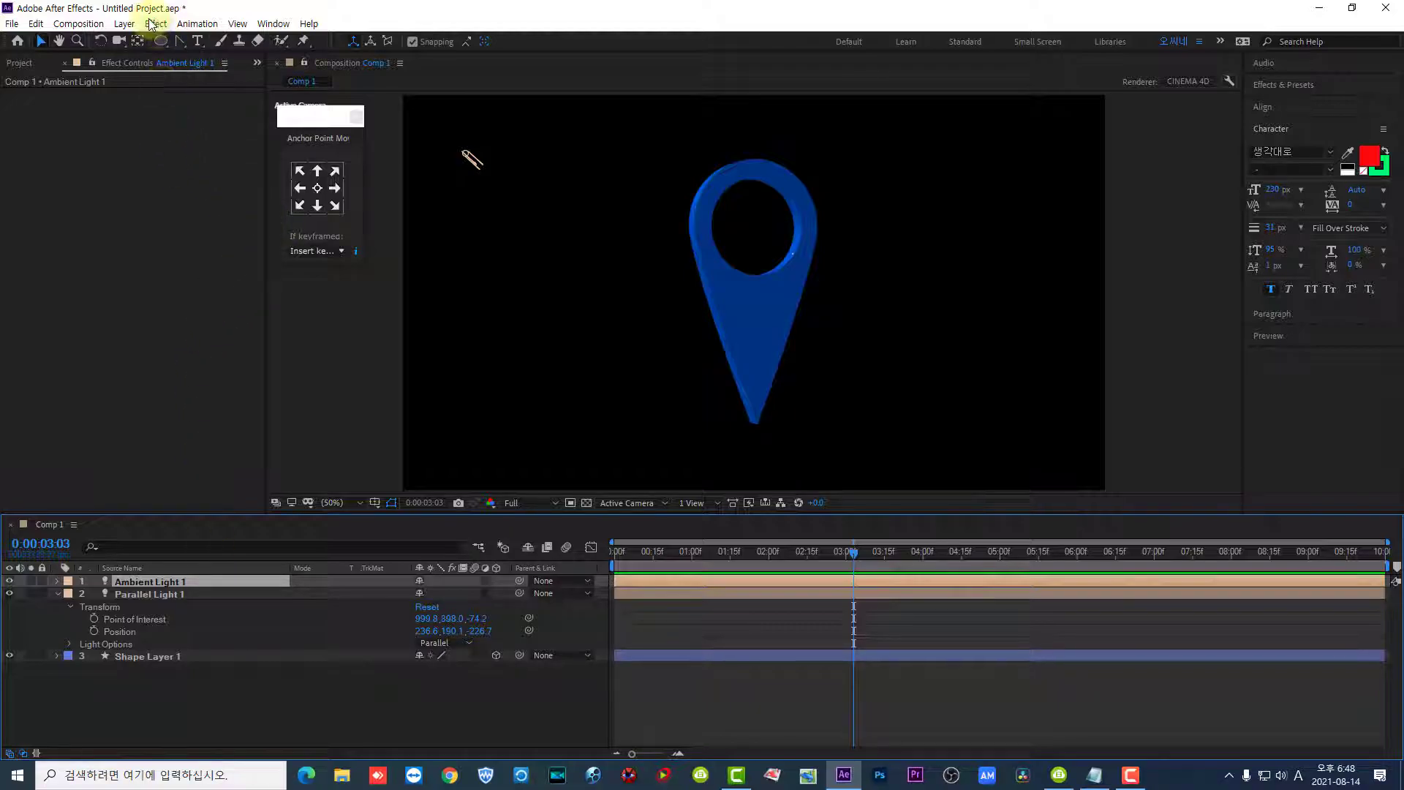
click(124, 24)
mouse_move(148, 44)
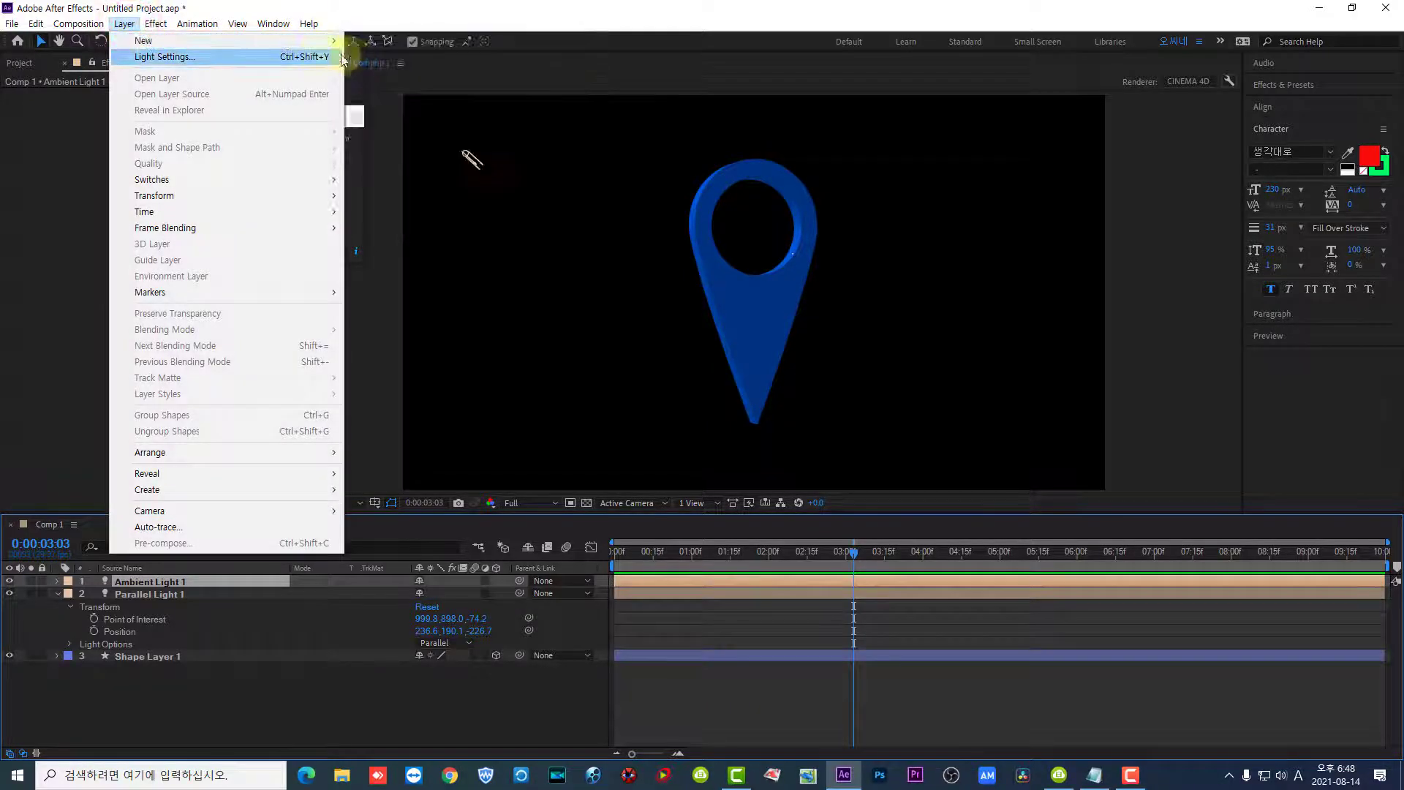
click(392, 71)
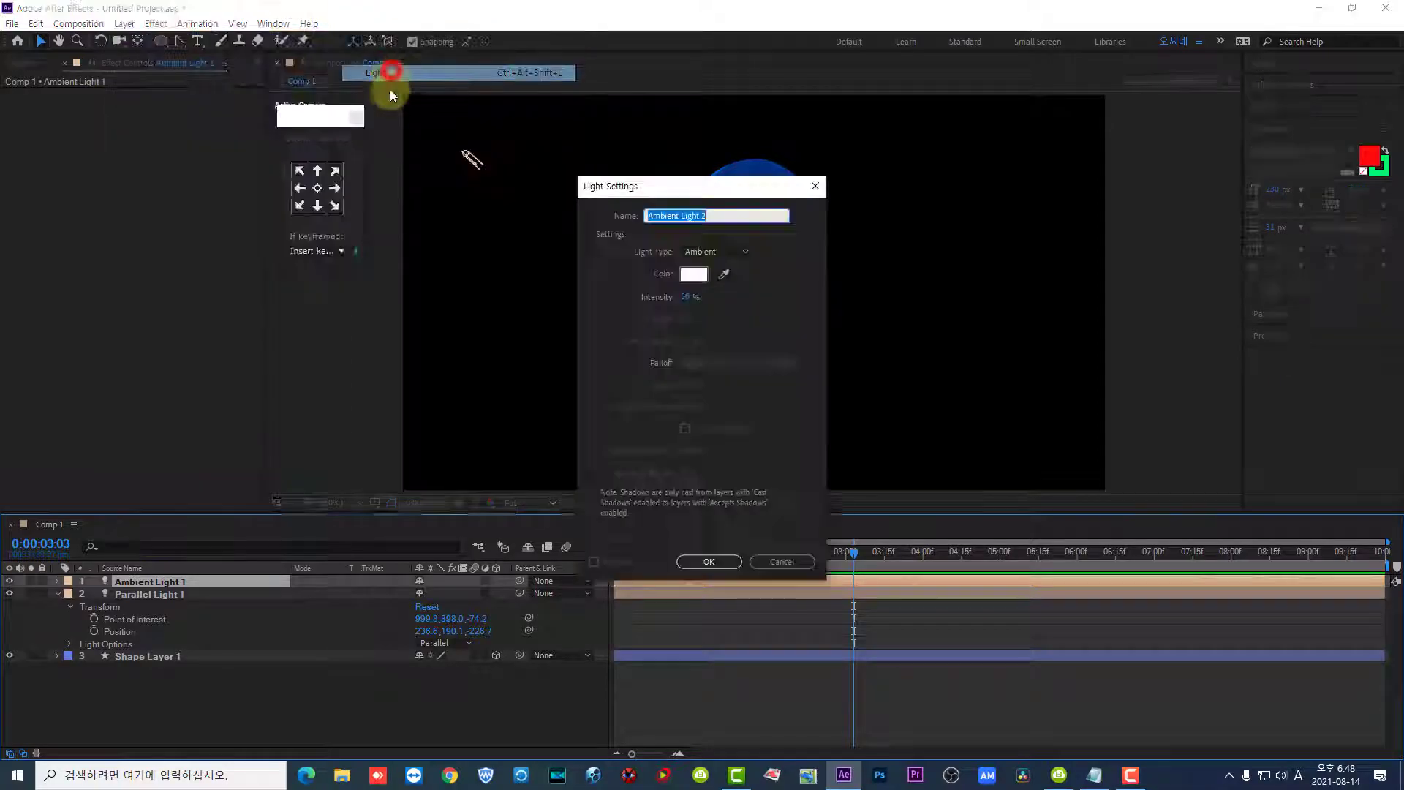
click(740, 251)
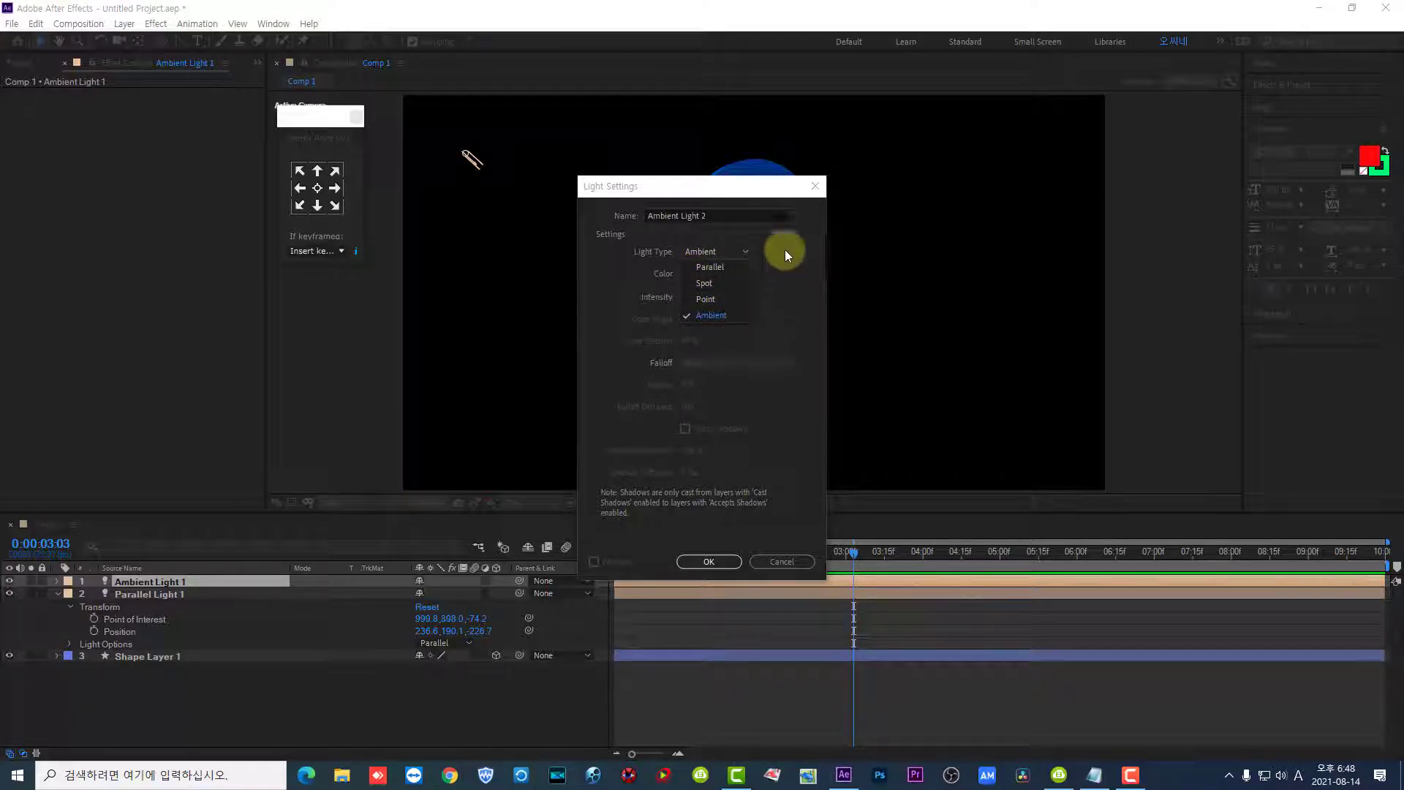
click(813, 190)
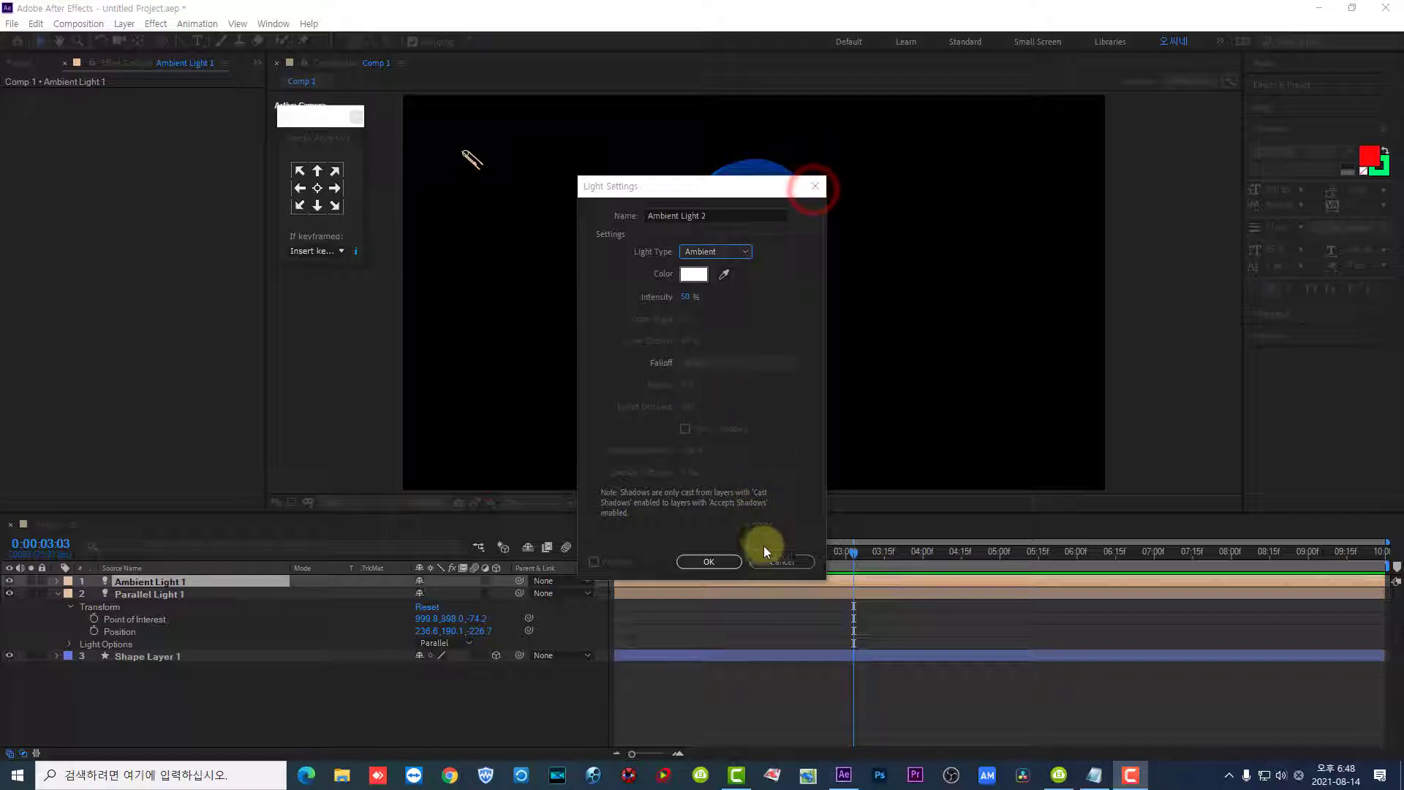
click(776, 564)
mouse_move(850, 552)
mouse_down()
mouse_move(563, 556)
mouse_move(899, 568)
mouse_move(581, 559)
mouse_up()
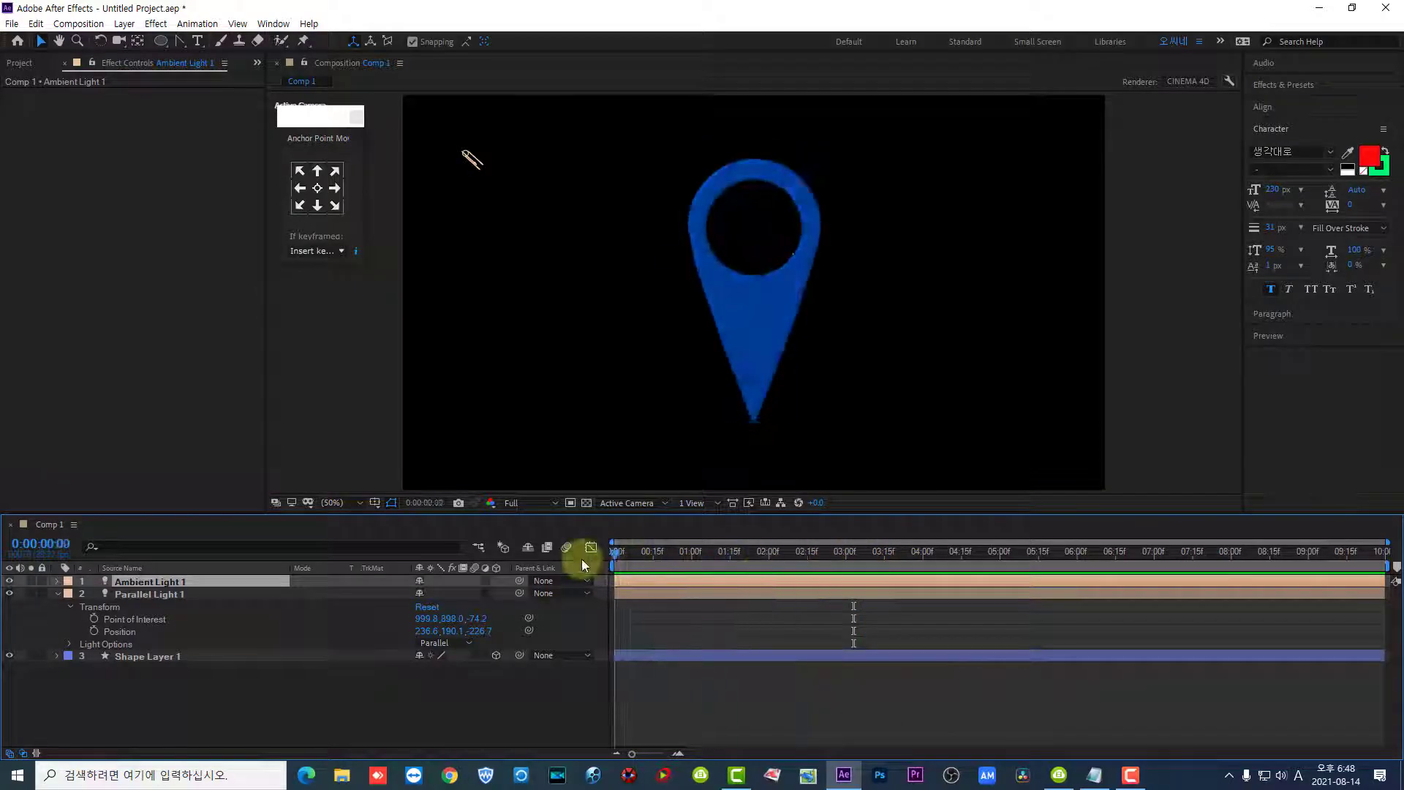